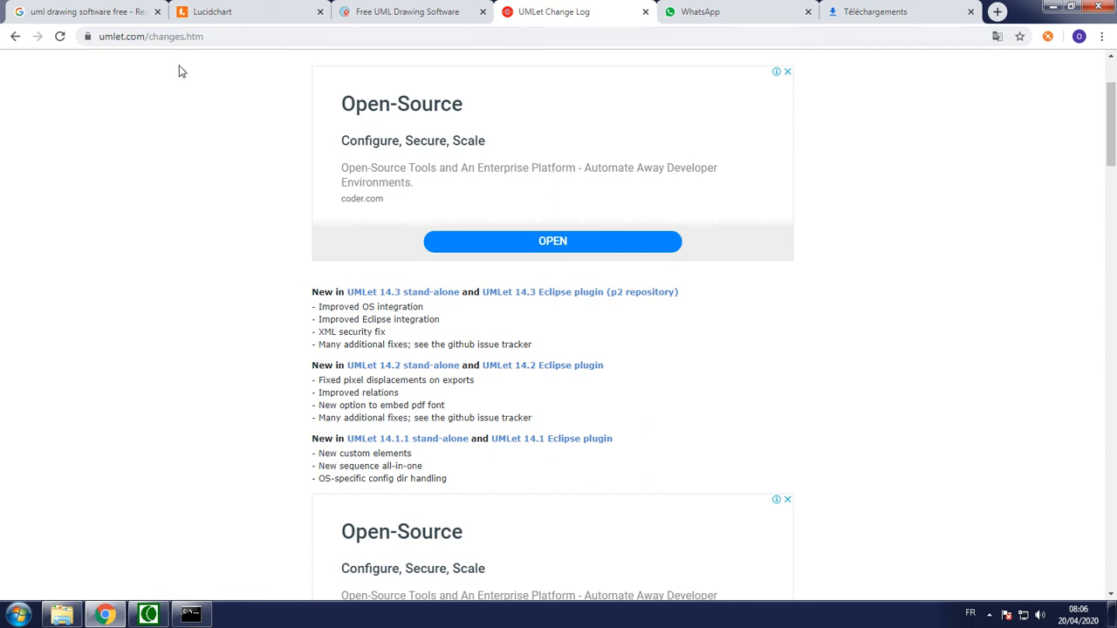
Search the web for umlet from the downloads page's address field
click(877, 10)
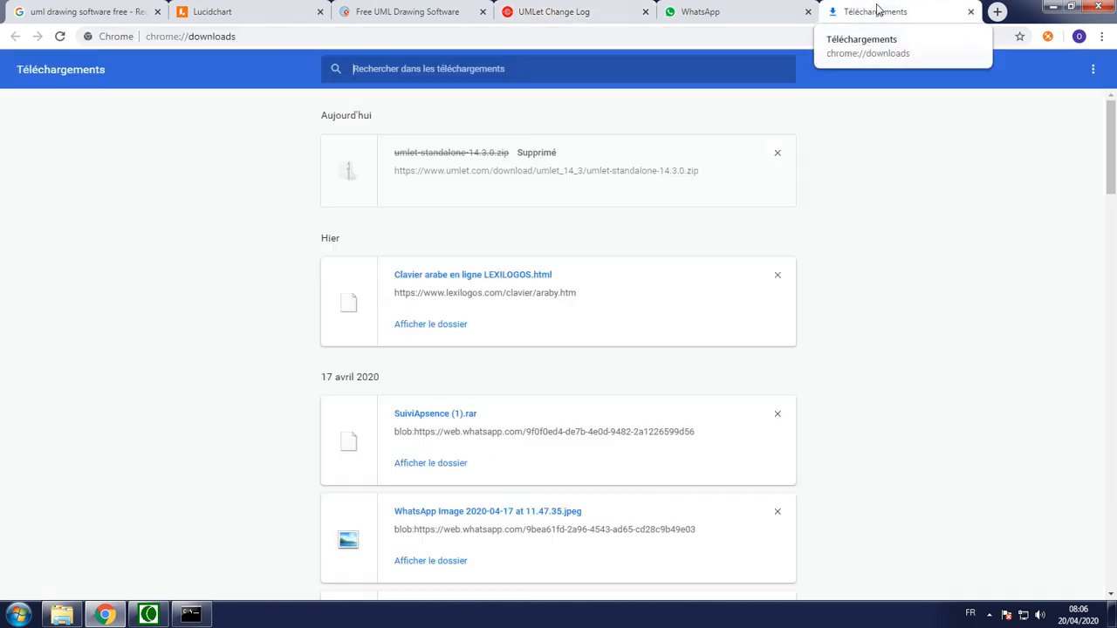
click(624, 33)
text(u)
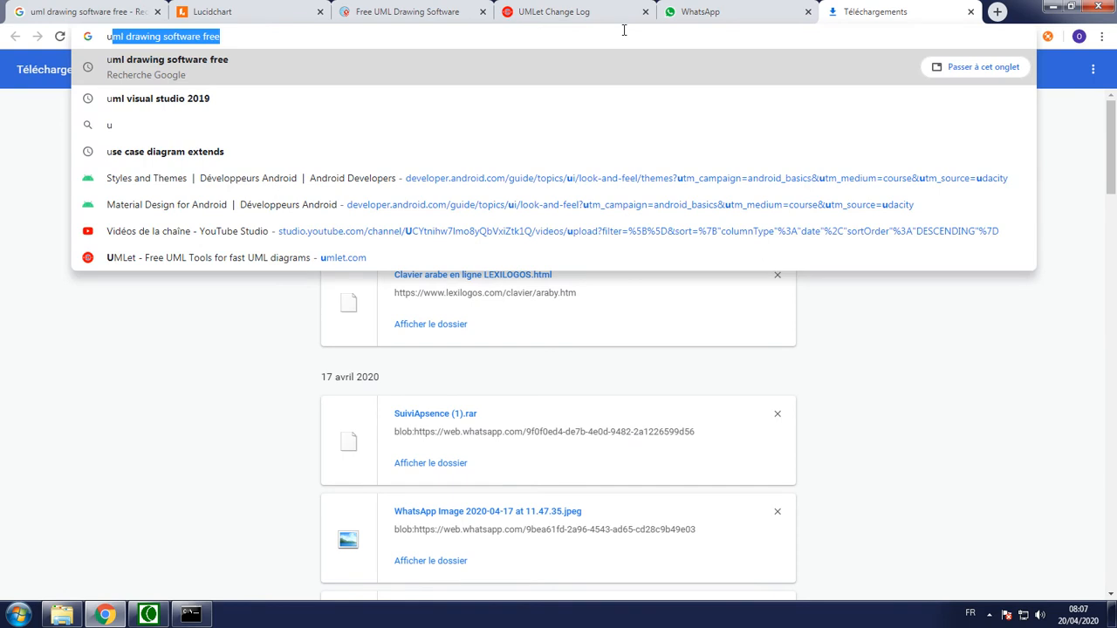
text(mlet)
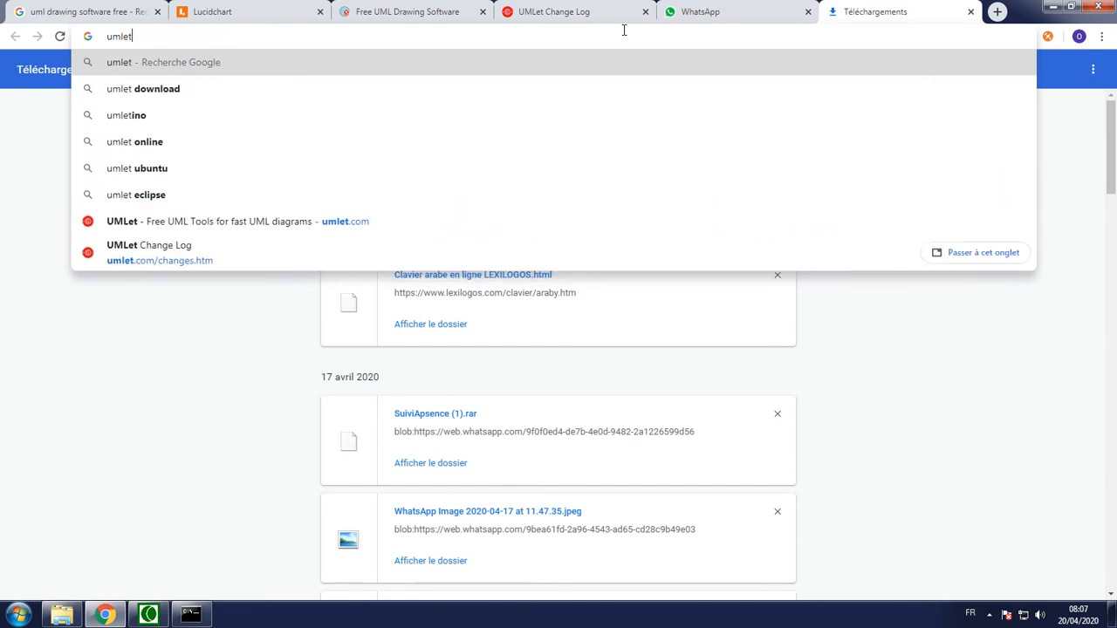
key(Return)
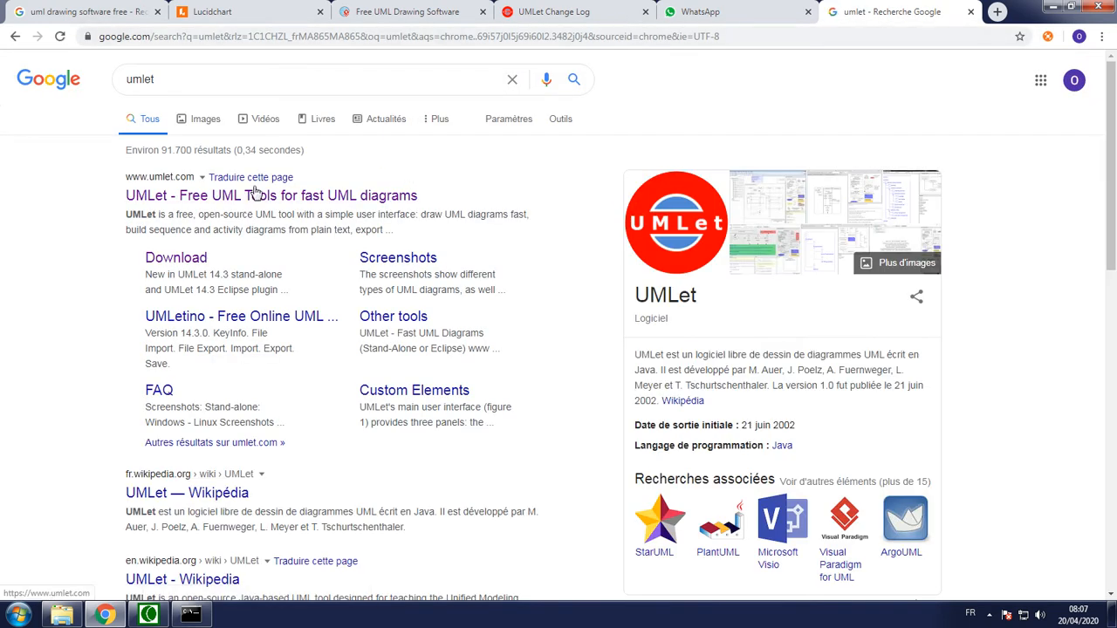
Open the official UMLet website and go to its download page listing the UMLet 14.3 stand-alone version
click(242, 199)
scroll(491, 396, down, 3)
scroll(491, 396, up, 3)
scroll(492, 399, down, 6)
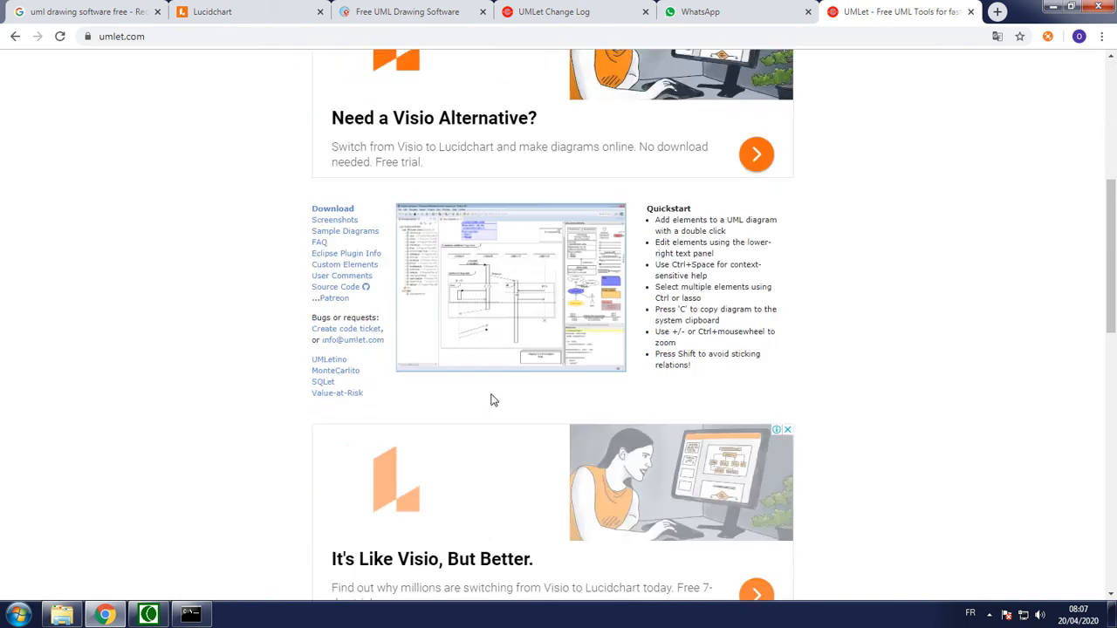
scroll(324, 222, up, 1)
click(324, 220)
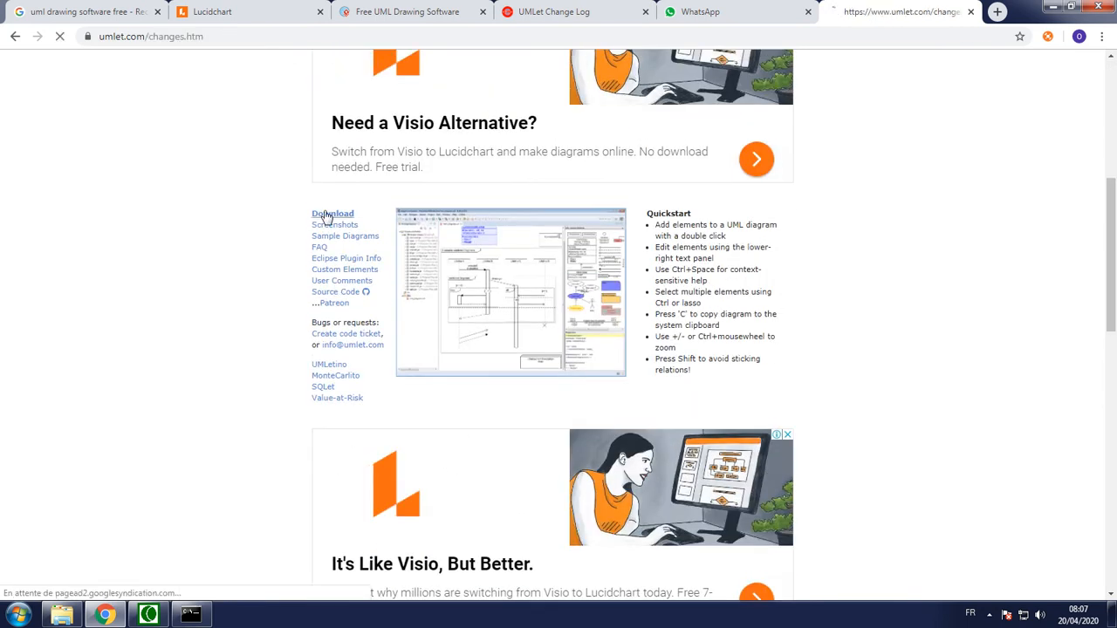
scroll(349, 349, down, 2)
drag(295, 281, 579, 501)
click(243, 340)
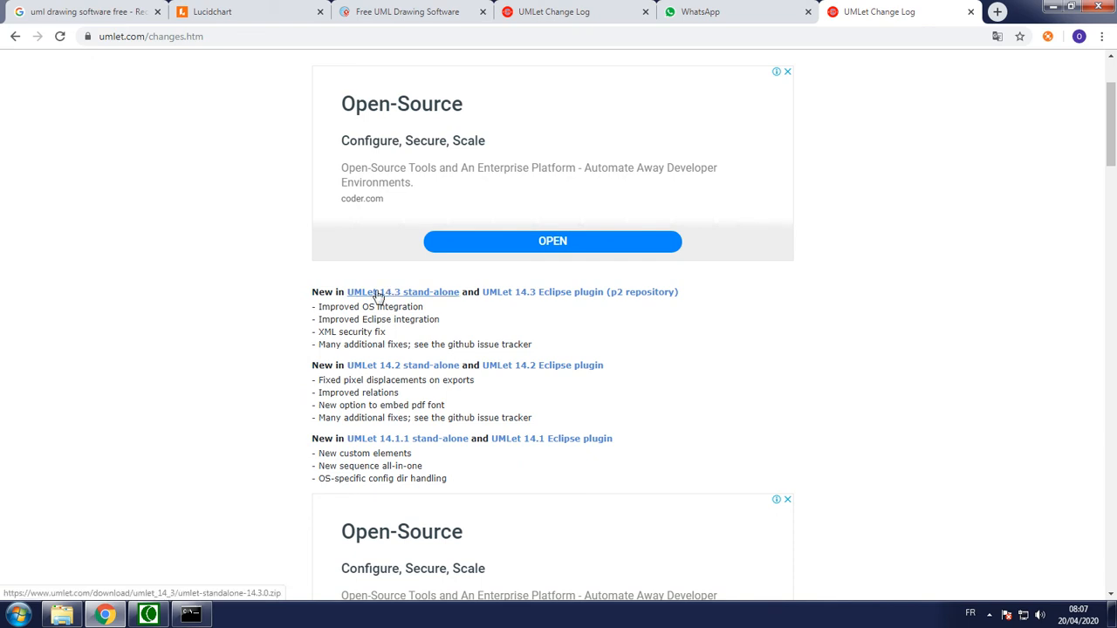
Switch to Windows Explorer and select the umlet-standalone-14.3.0 archive in the M07 folder
click(62, 614)
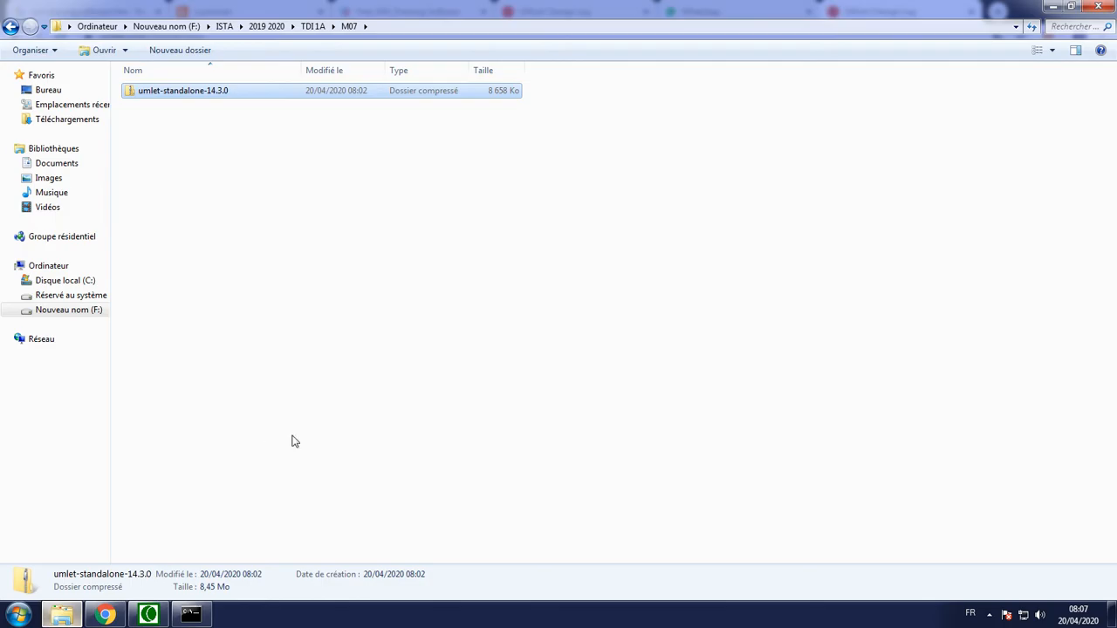
click(329, 113)
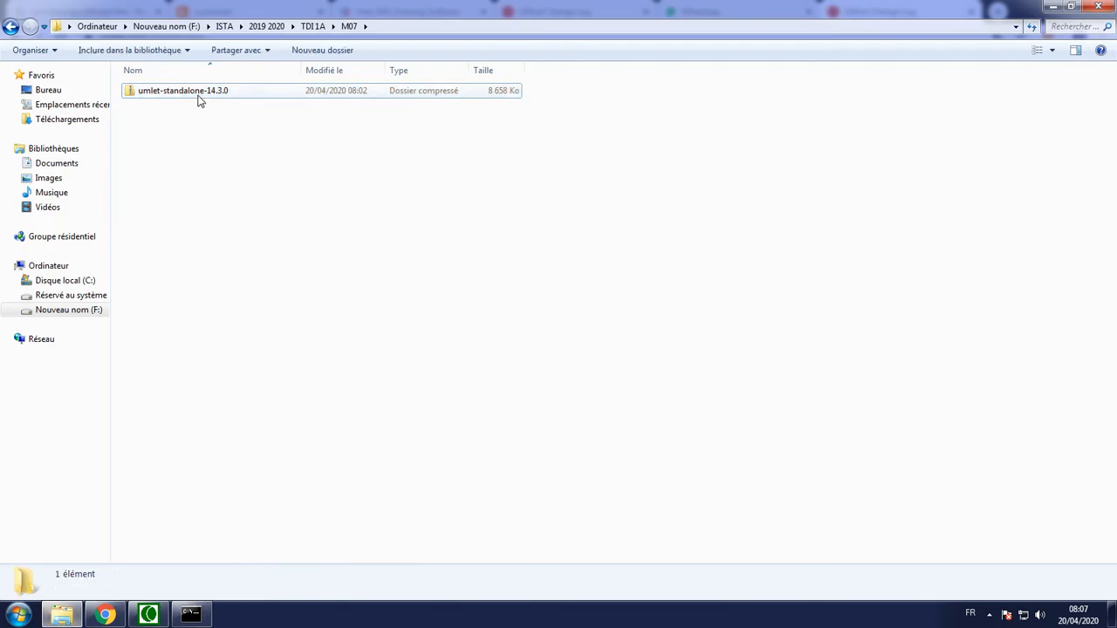
click(211, 100)
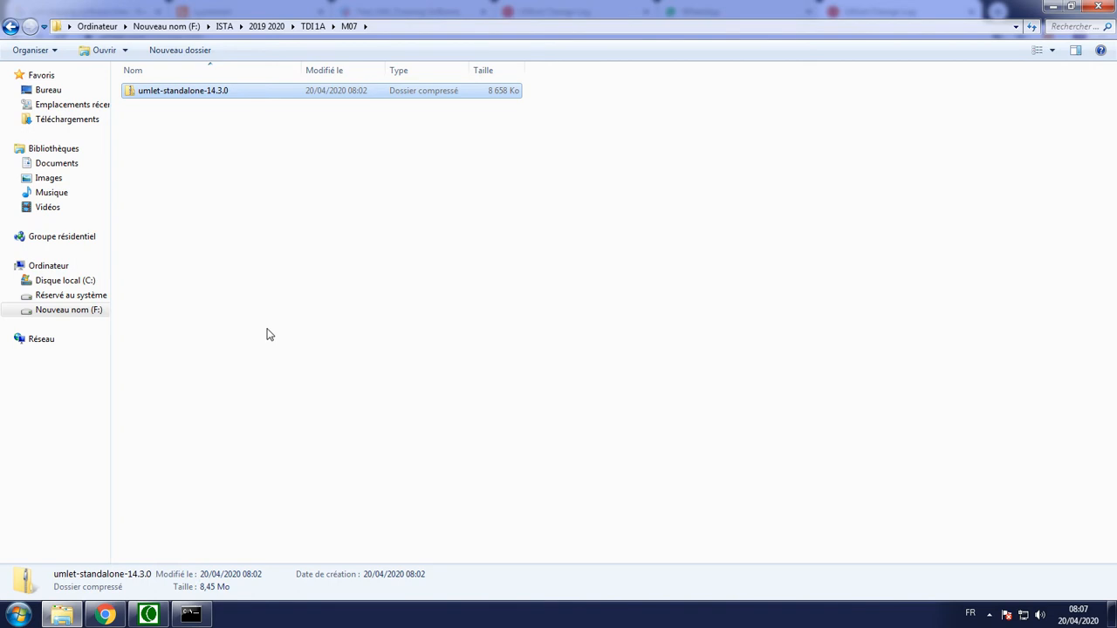
Switch to the Command Prompt and run the meaningless command jhbhj to examine the response to an unrecognised command
click(188, 616)
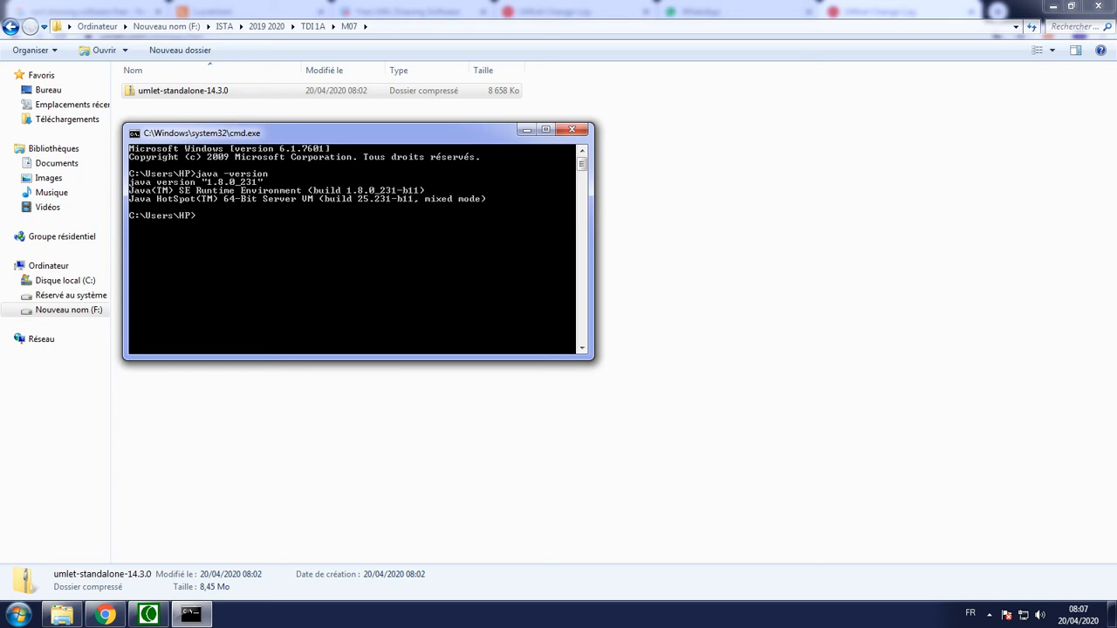
text(jhbhj)
key(Return)
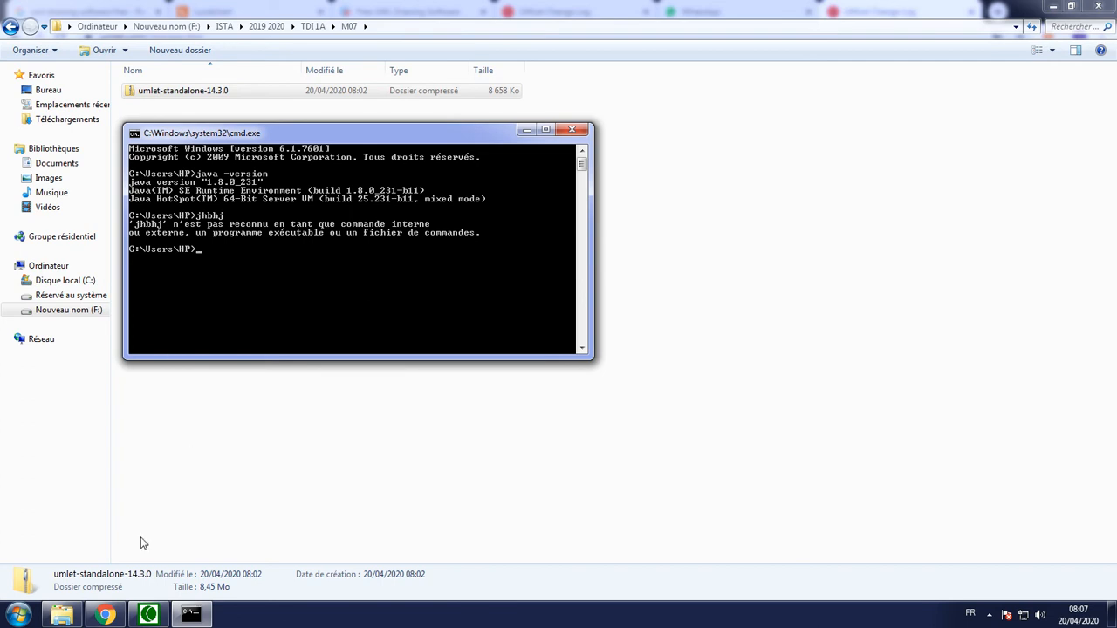
Switch to Chrome, search for install java in a new tab, view the free Java download page and close it
click(104, 615)
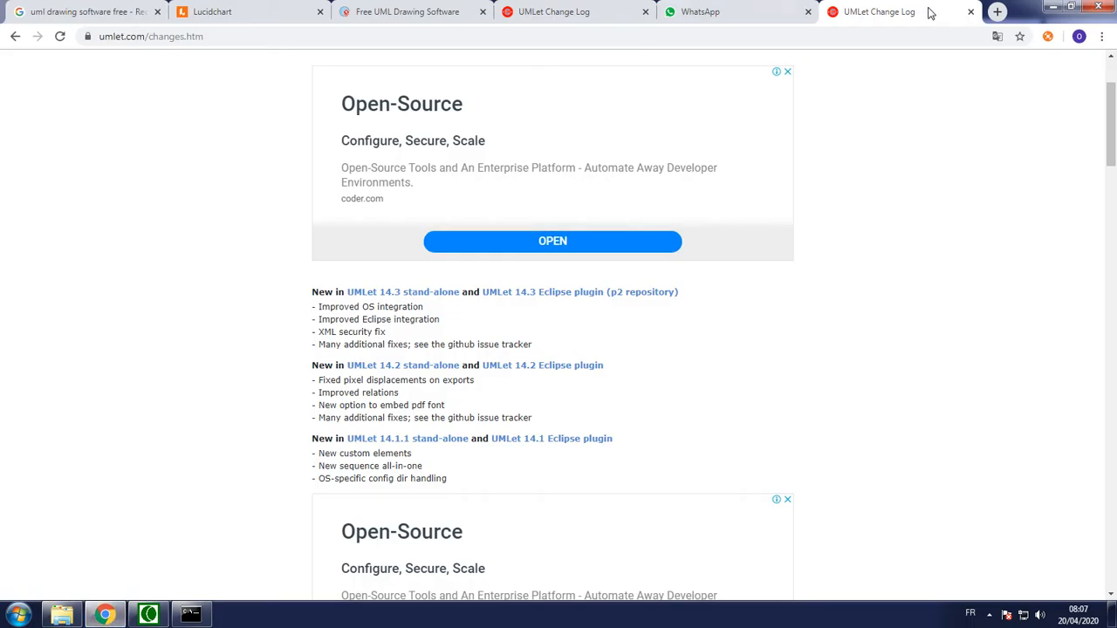
click(996, 12)
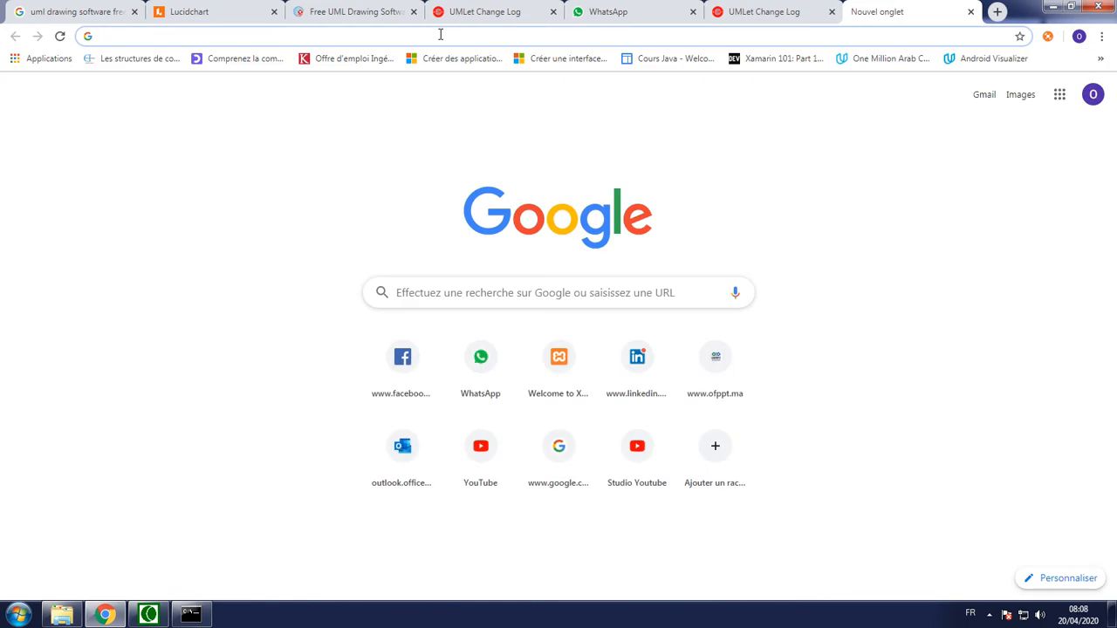
text(install )
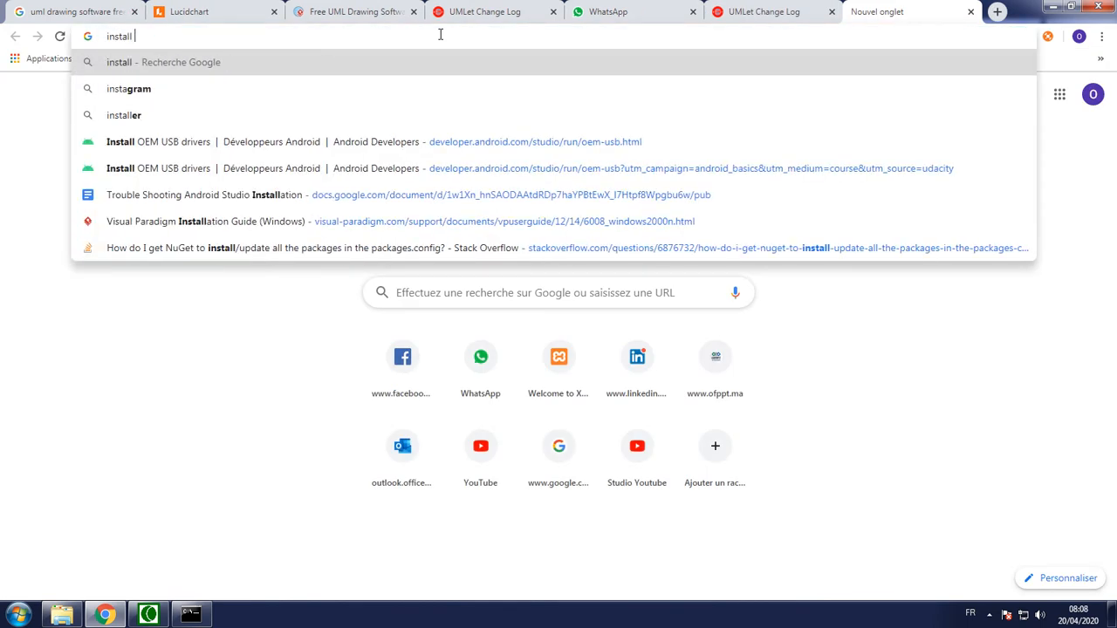
text(java)
key(Return)
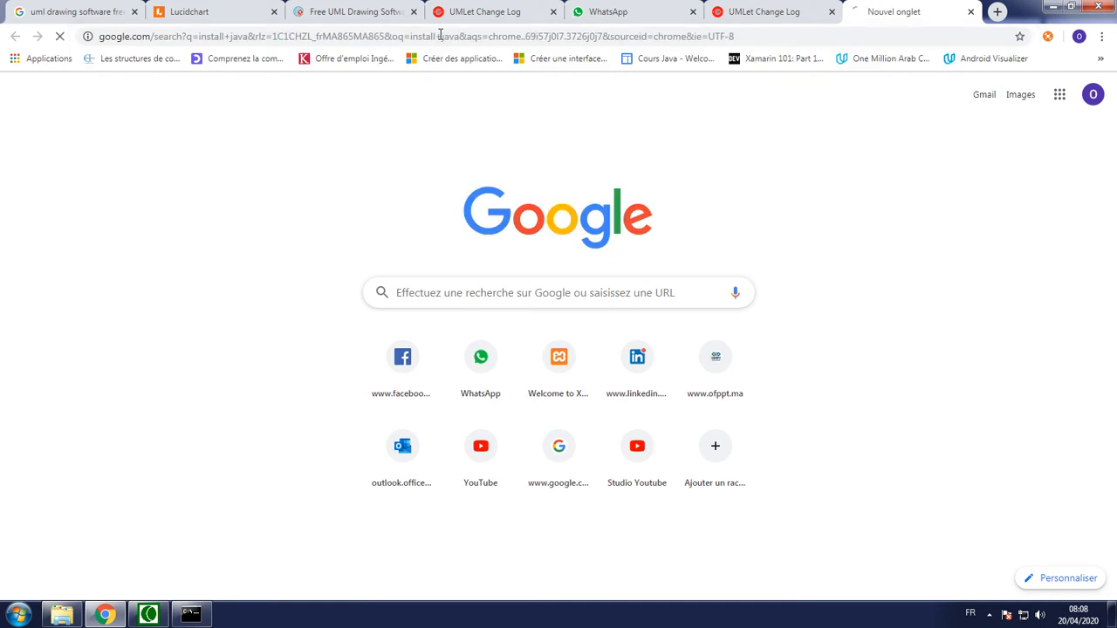
click(248, 199)
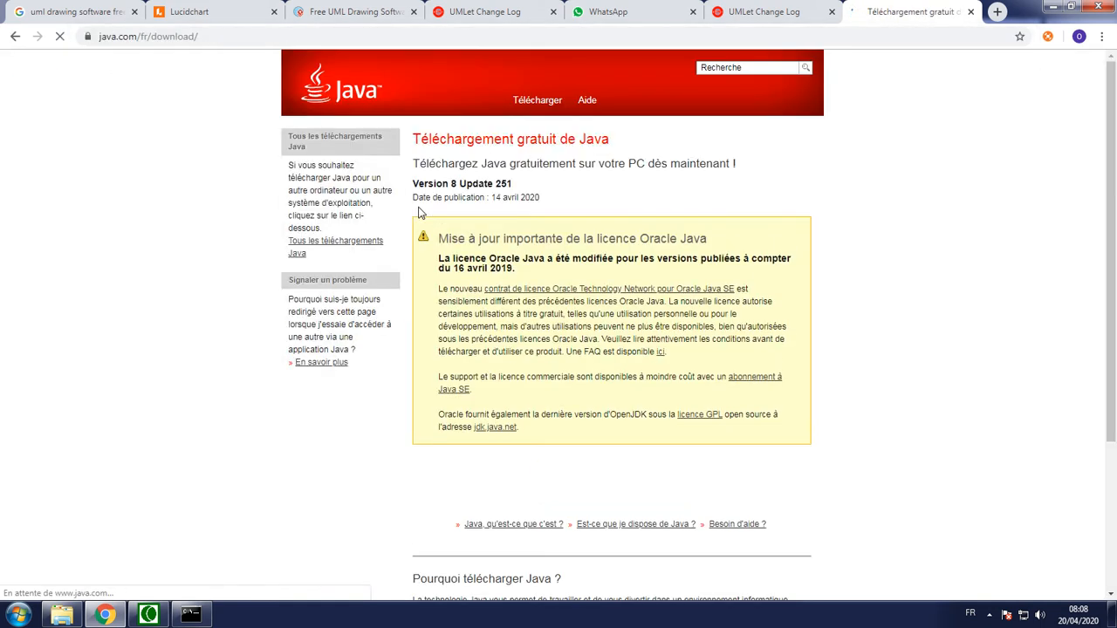
scroll(568, 462, down, 3)
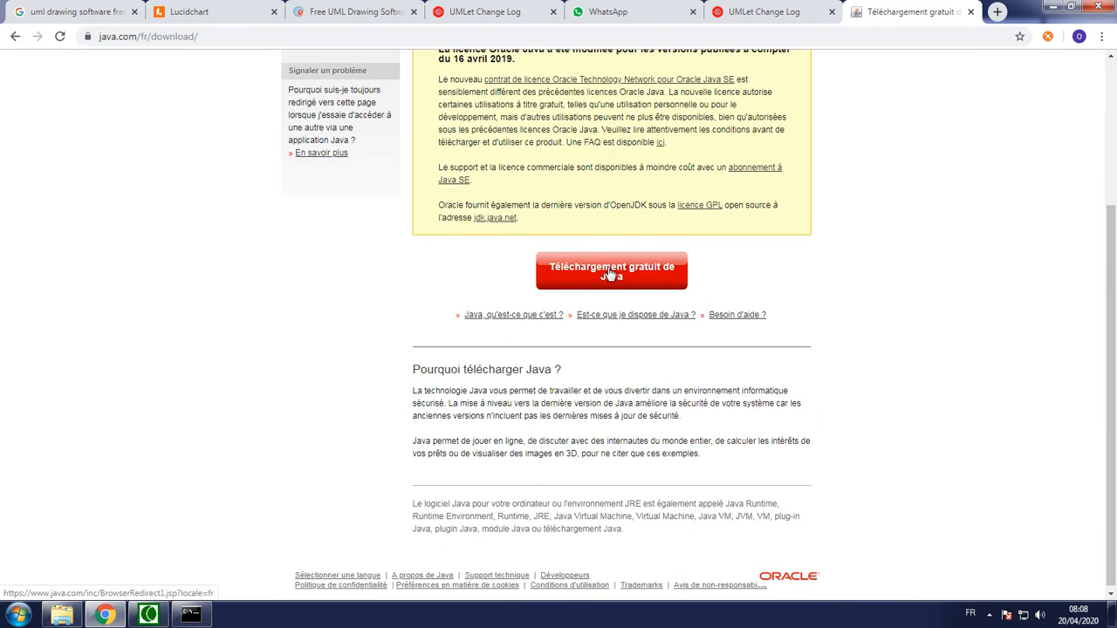
click(971, 14)
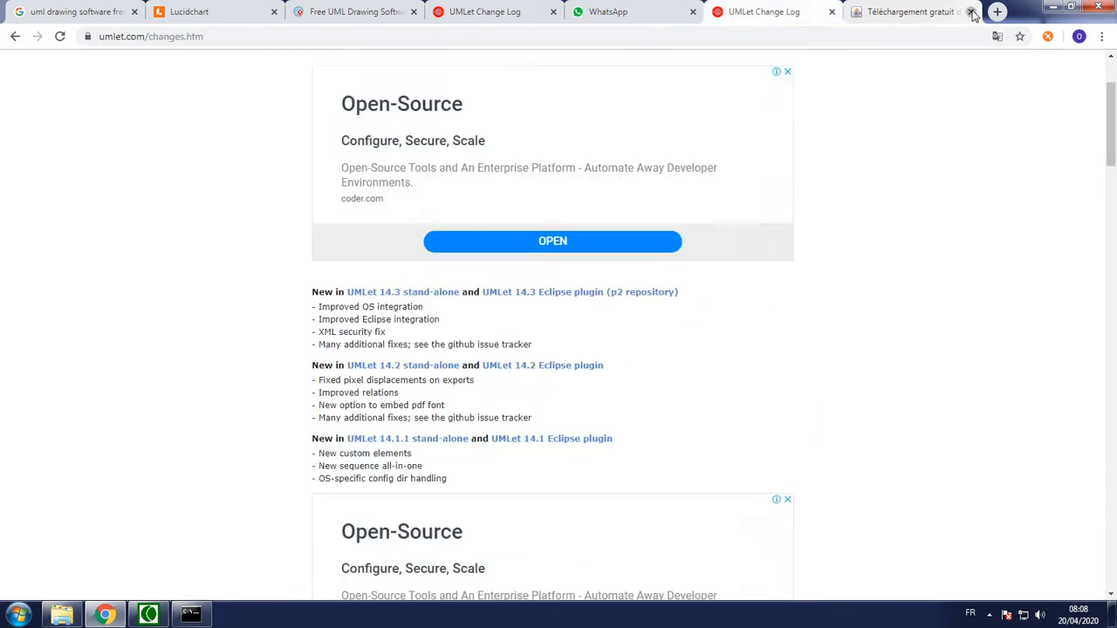
click(1053, 6)
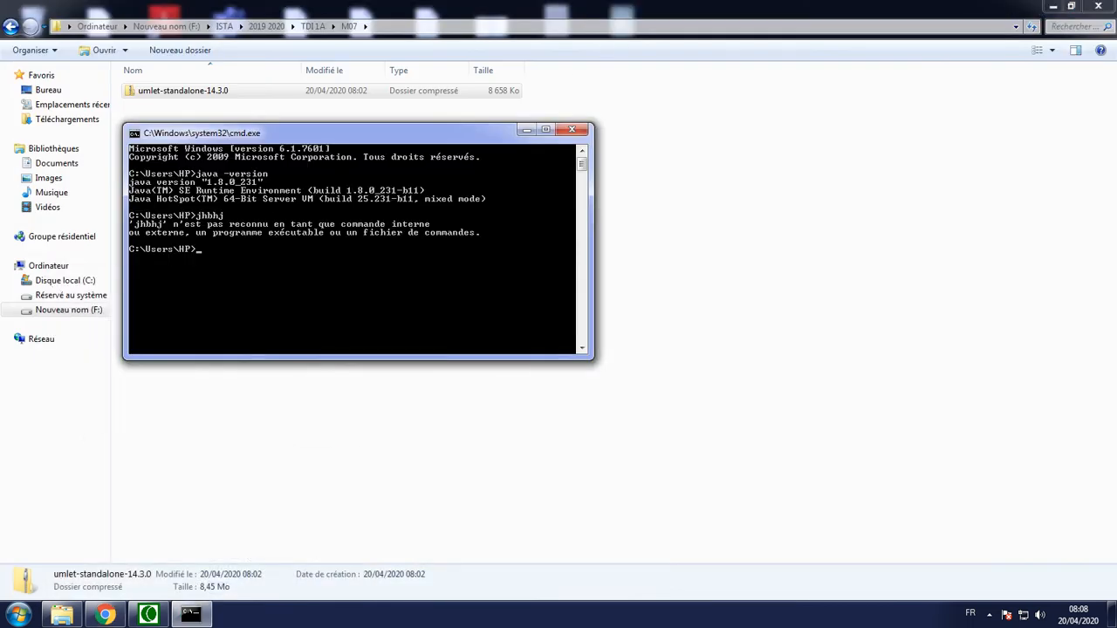
Replace the open Command Prompt with a fresh one, check the installed Java with java -version, and close it
click(571, 129)
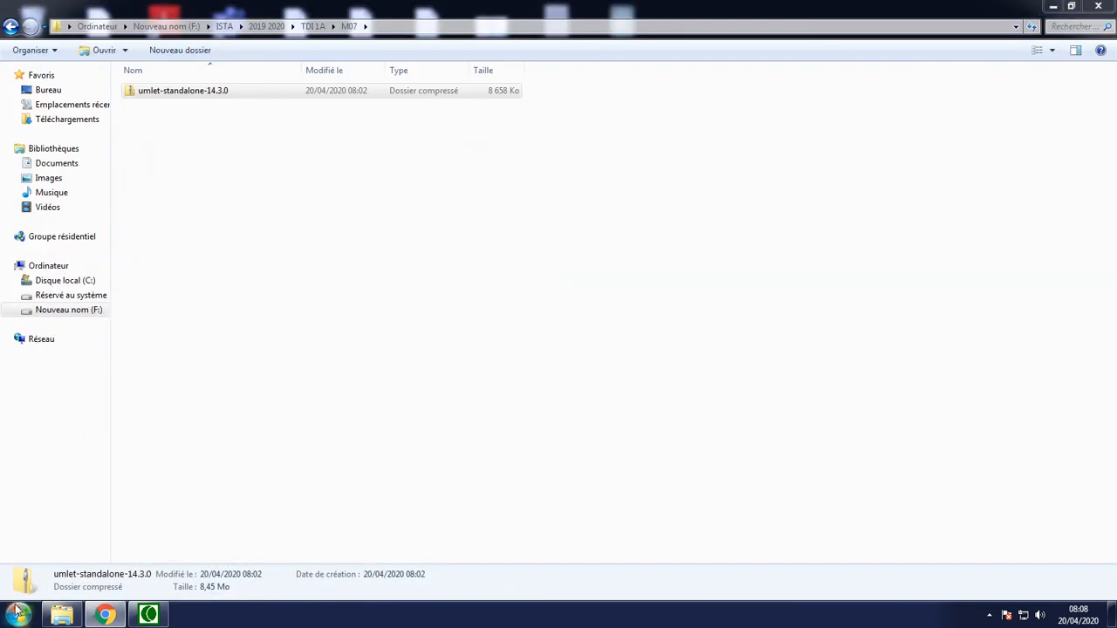
click(19, 615)
click(87, 304)
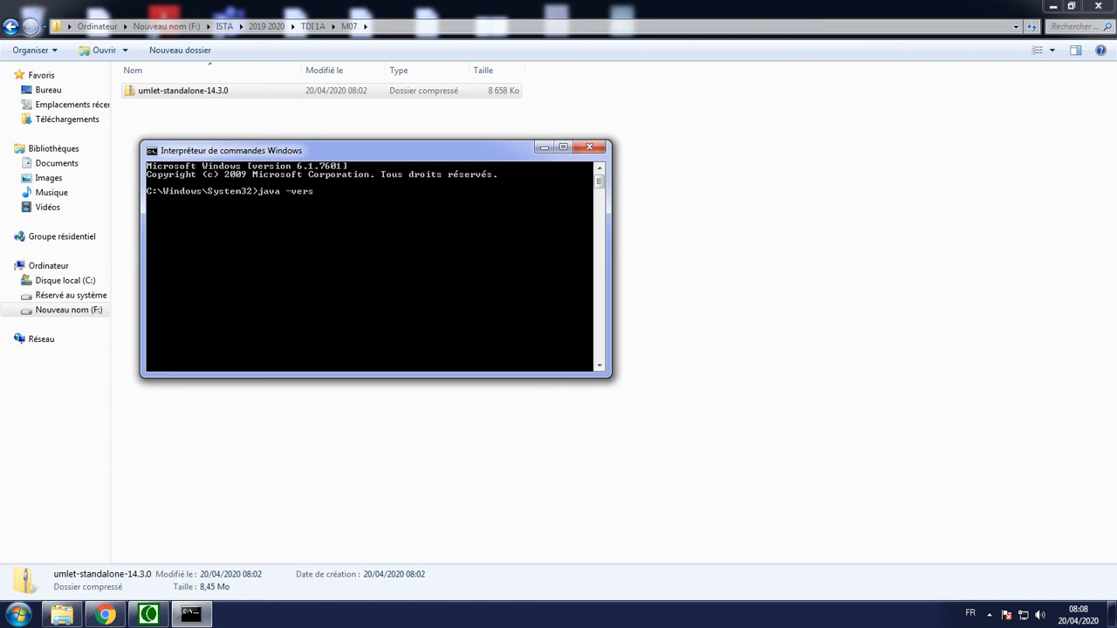
text(n)
key(Return)
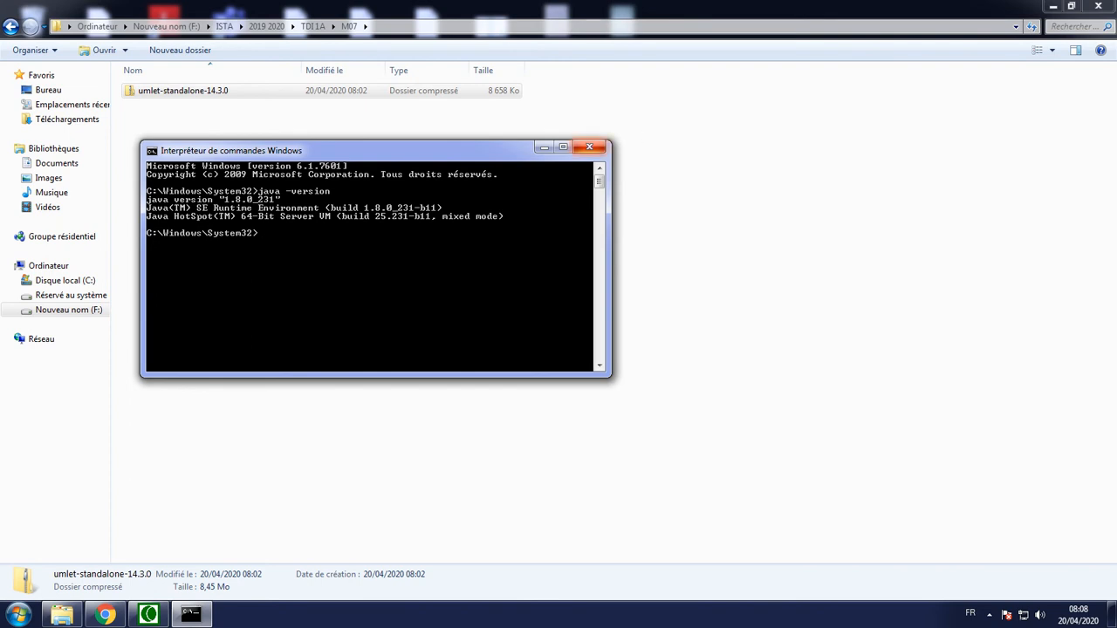
click(590, 148)
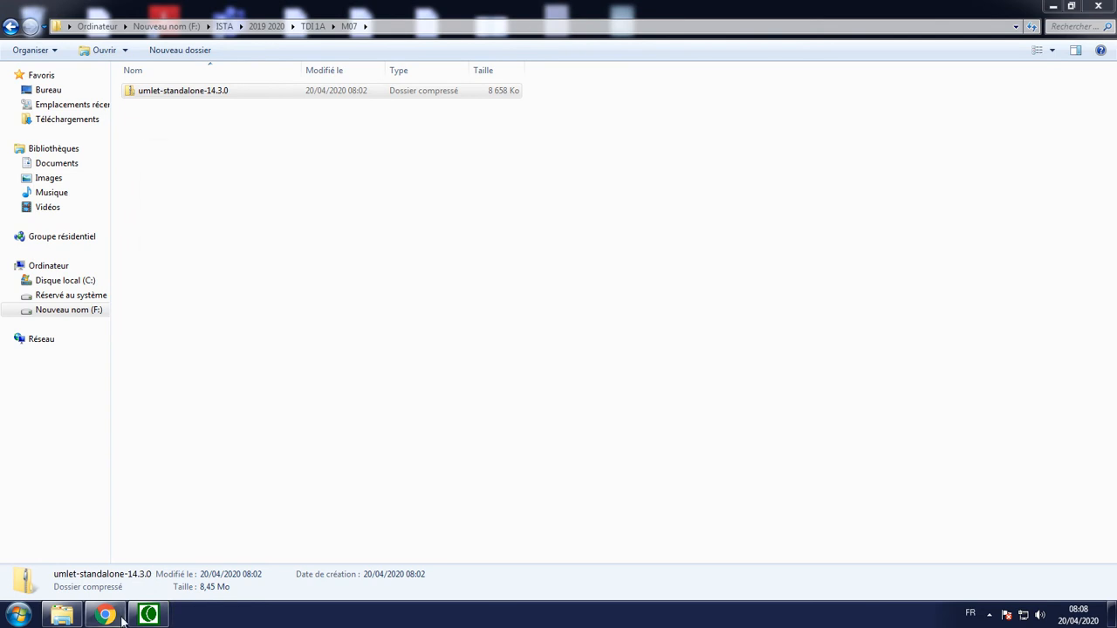
Extract the umlet-standalone-14.3.0 archive into the current M07 folder with 7-Zip
click(218, 122)
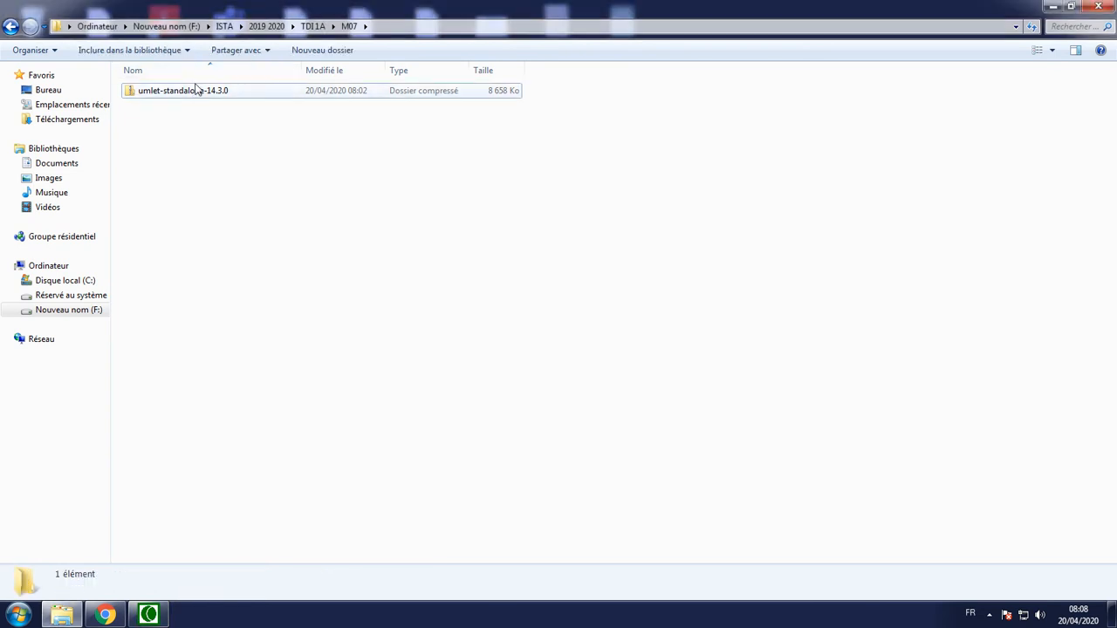
click(185, 99)
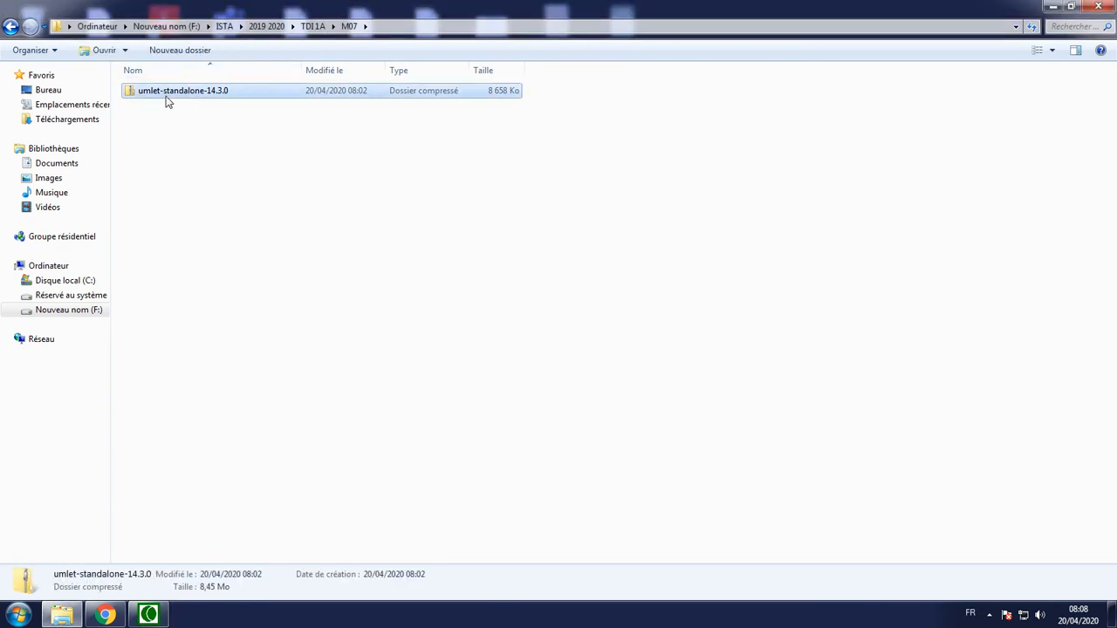
right_click(166, 96)
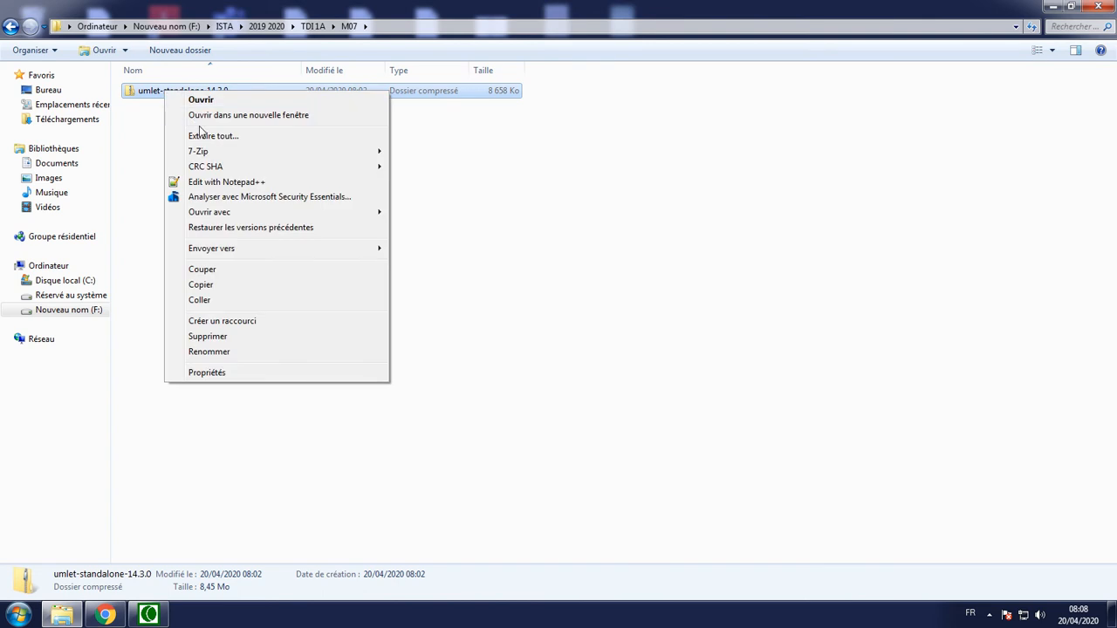
mouse_move(208, 156)
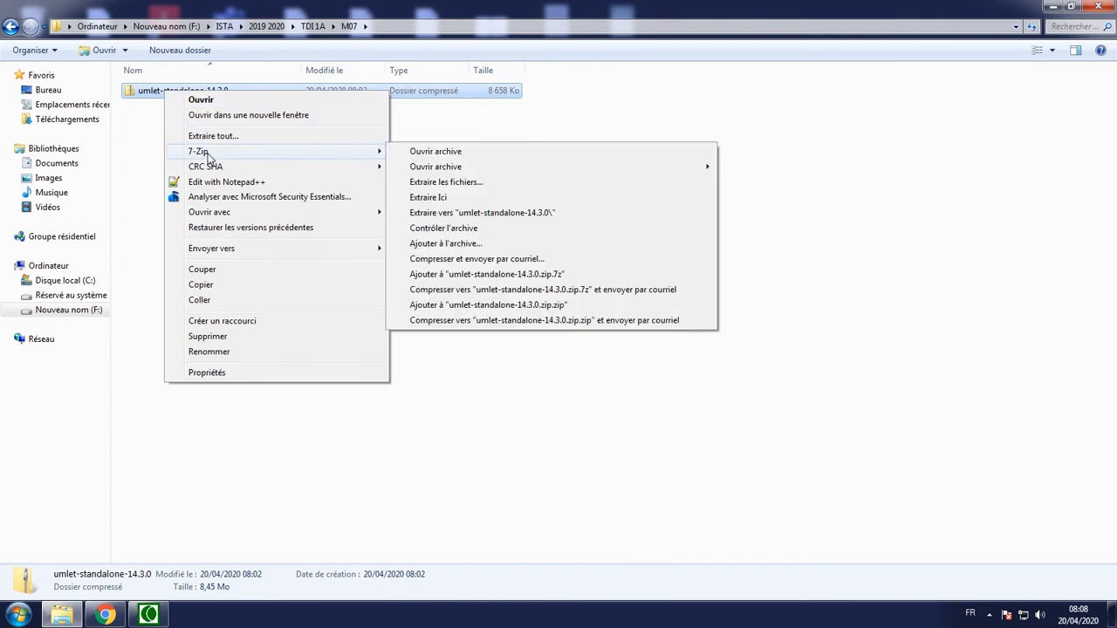
click(441, 198)
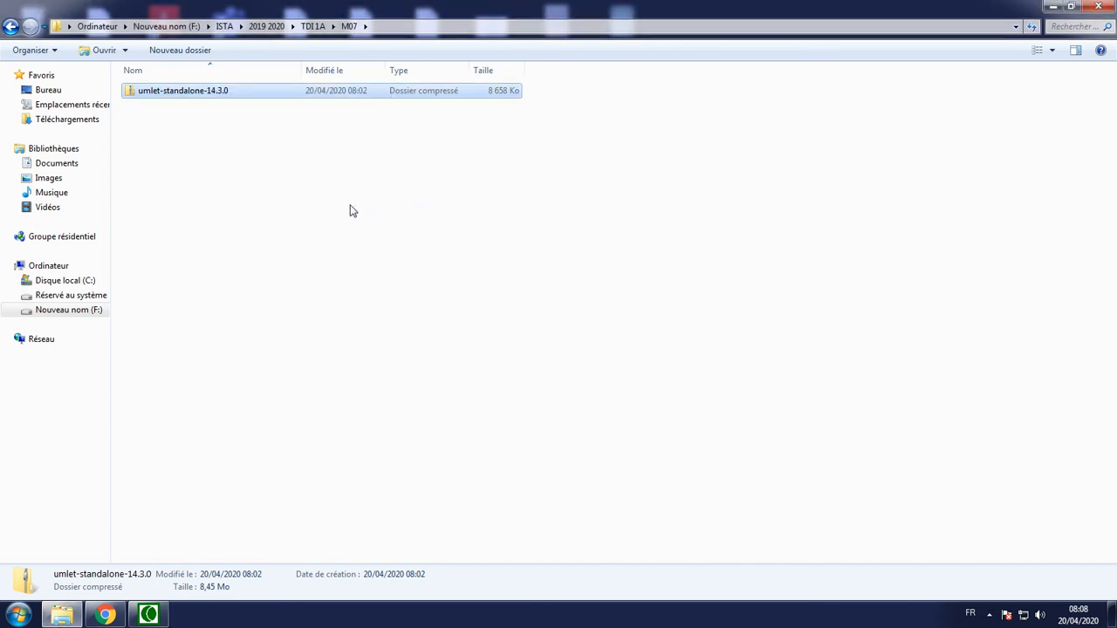
Open the extracted Umlet folder and launch the Umlet application
double_click(131, 91)
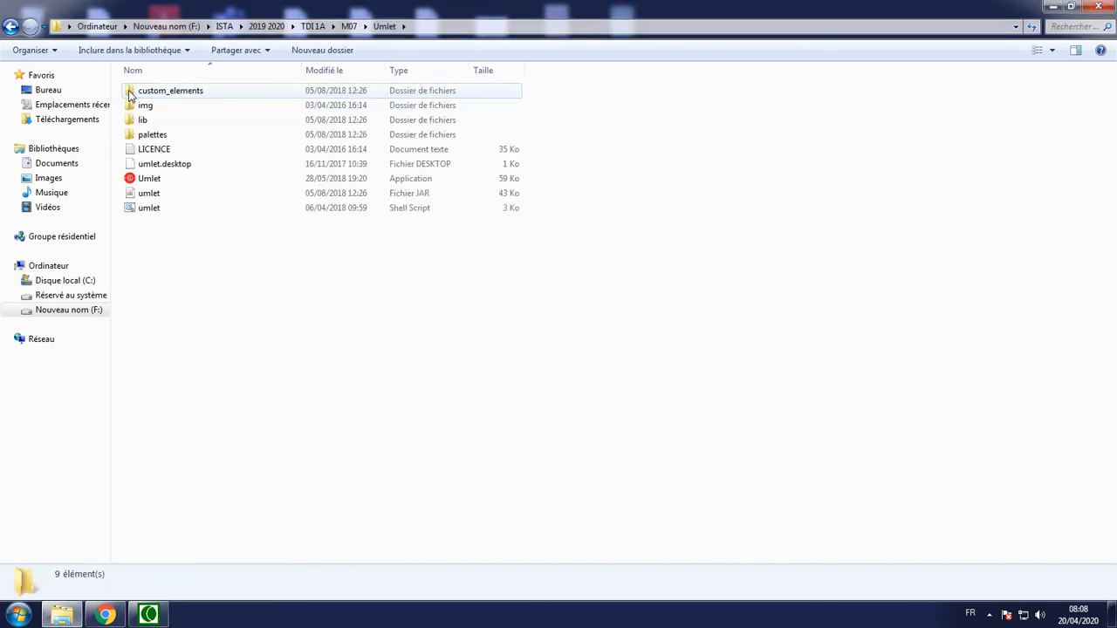
click(150, 180)
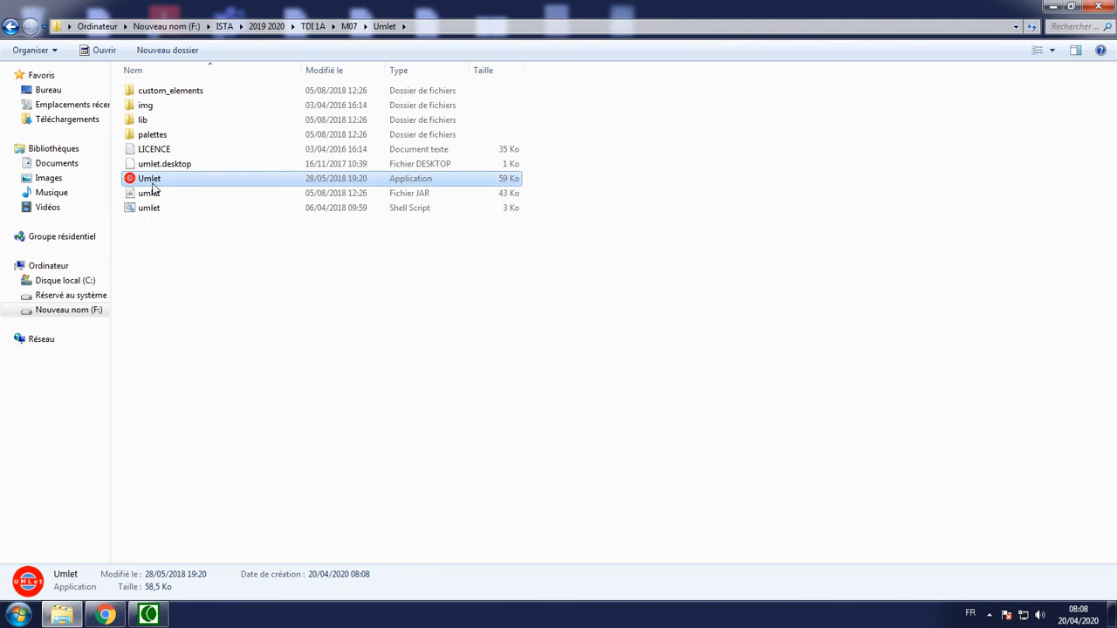
click(151, 233)
click(135, 178)
double_click(139, 179)
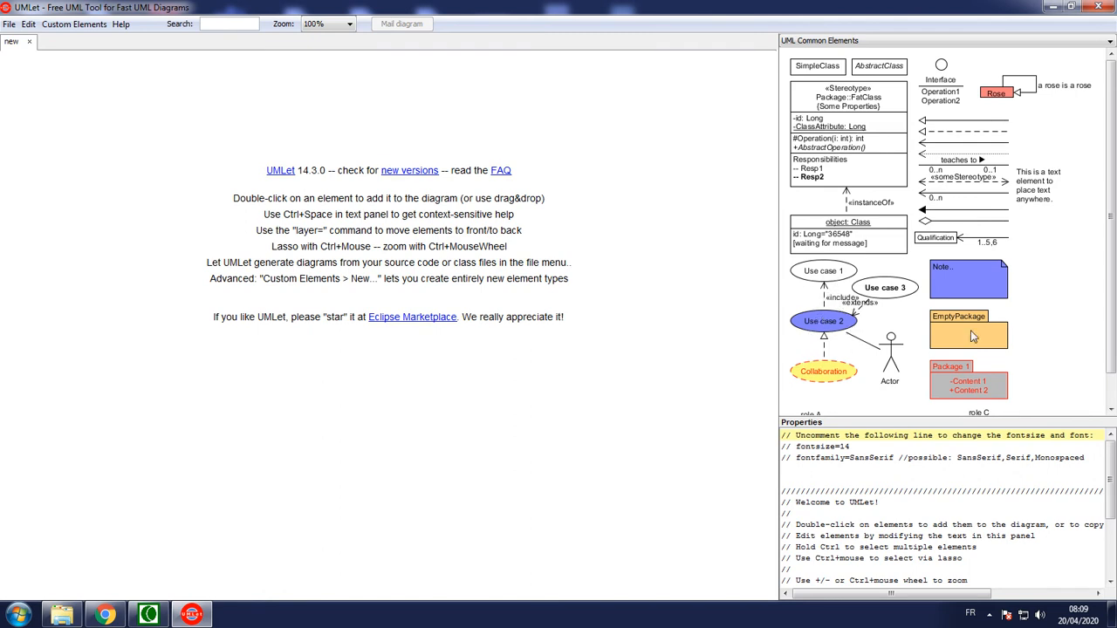
Try placing an Actor element from the UML Common Elements palette on the blank diagram and delete it
drag(1110, 340, 1110, 301)
drag(897, 360, 155, 242)
click(384, 346)
click(150, 255)
right_click(149, 253)
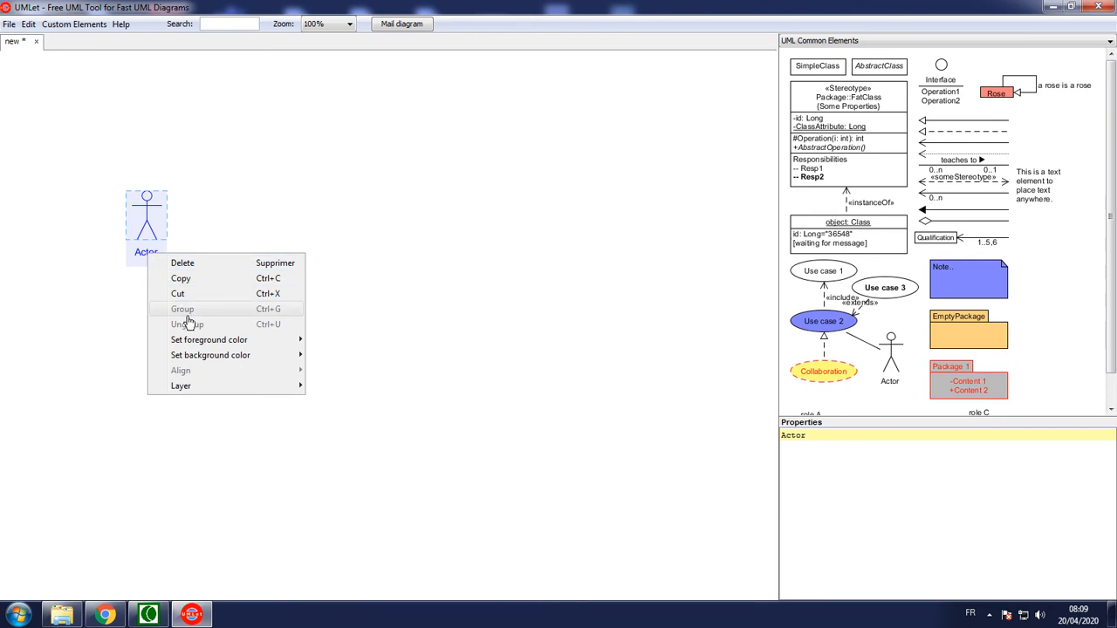
click(152, 262)
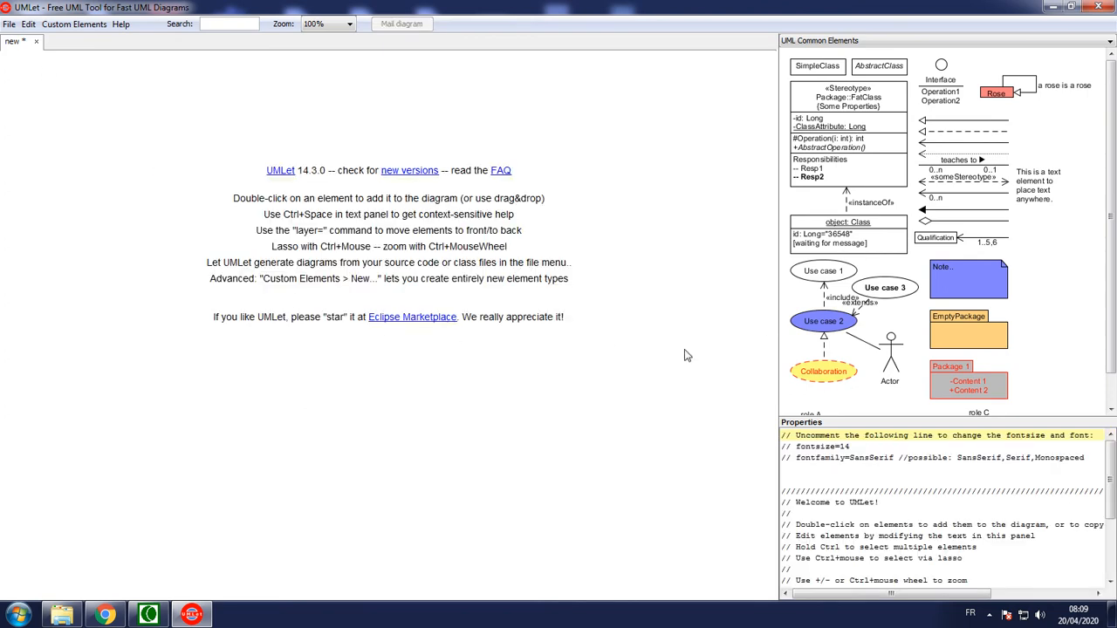
Place an Actor element on the left side of the diagram and duplicate it just below the first one
drag(890, 356, 203, 377)
double_click(139, 279)
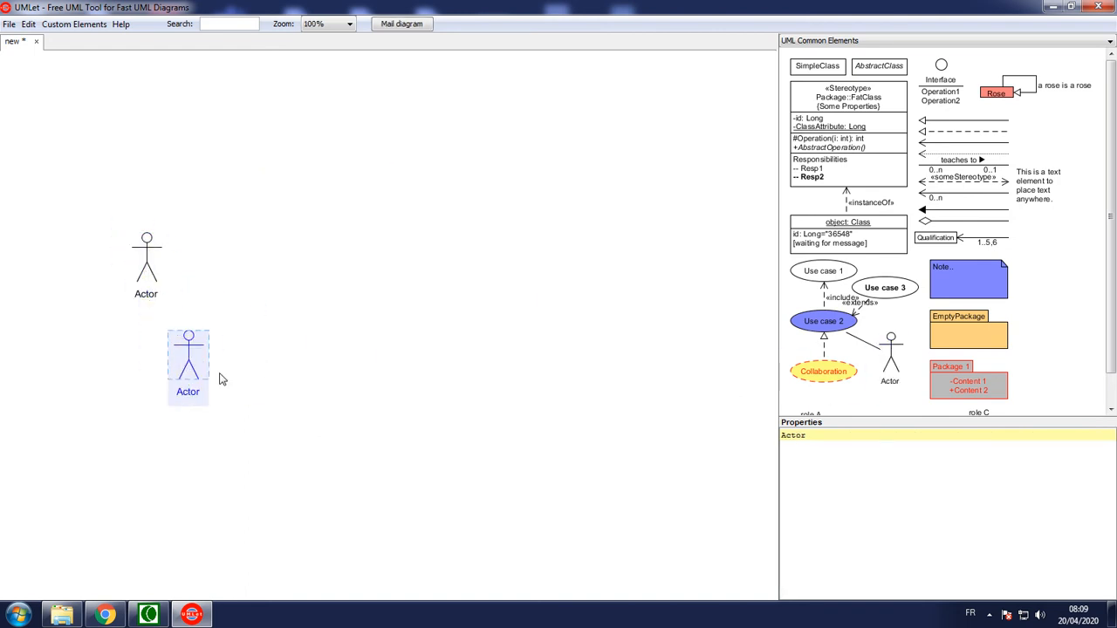
click(260, 372)
click(159, 288)
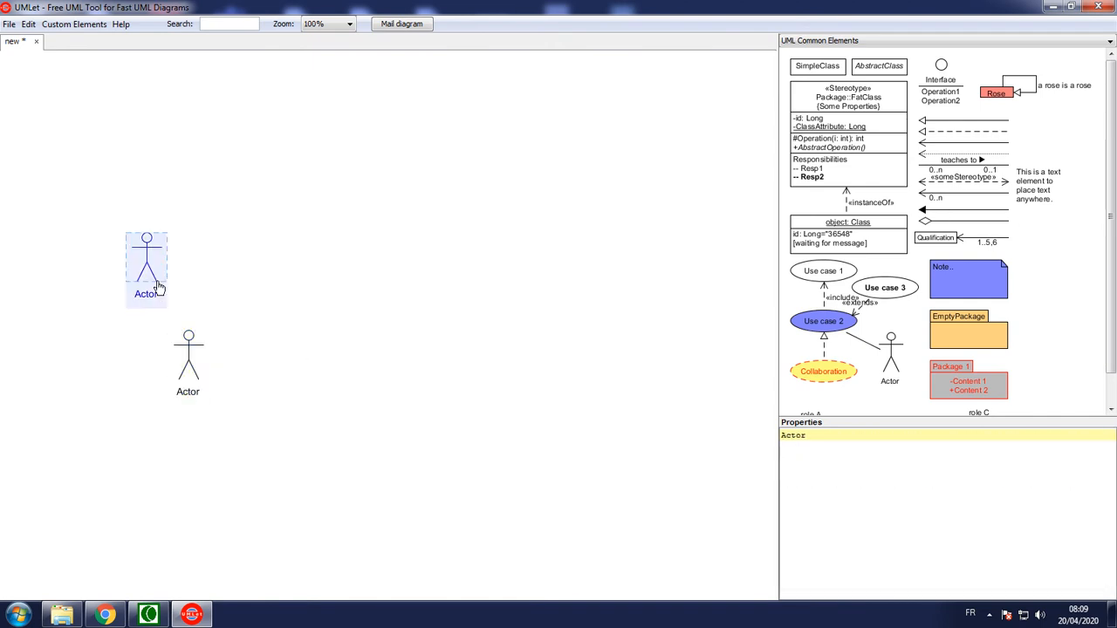
right_click(148, 298)
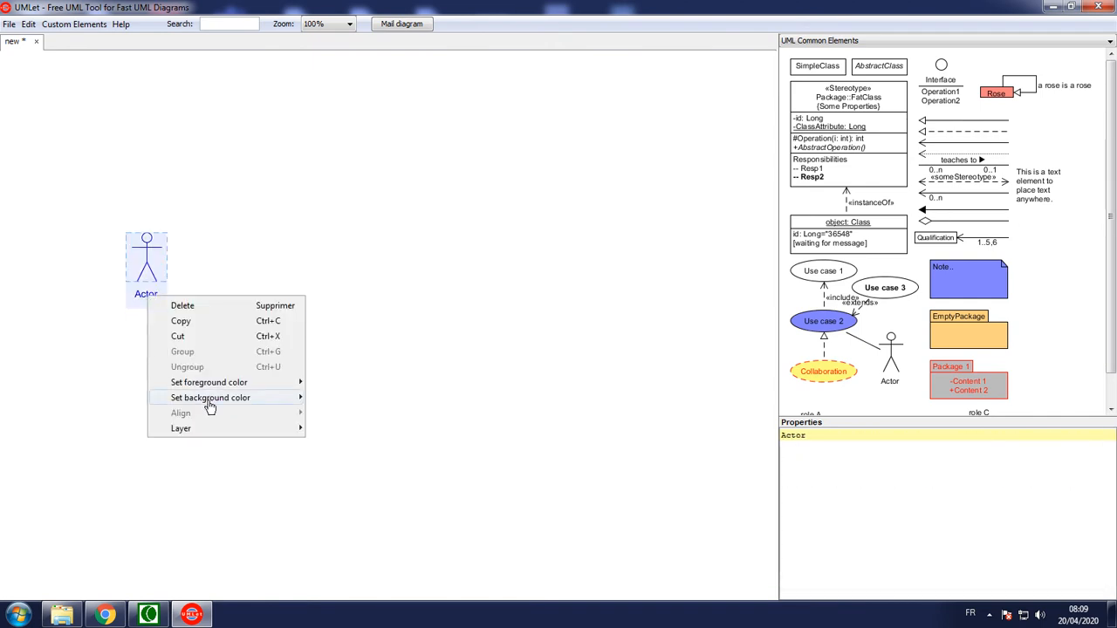
mouse_move(204, 387)
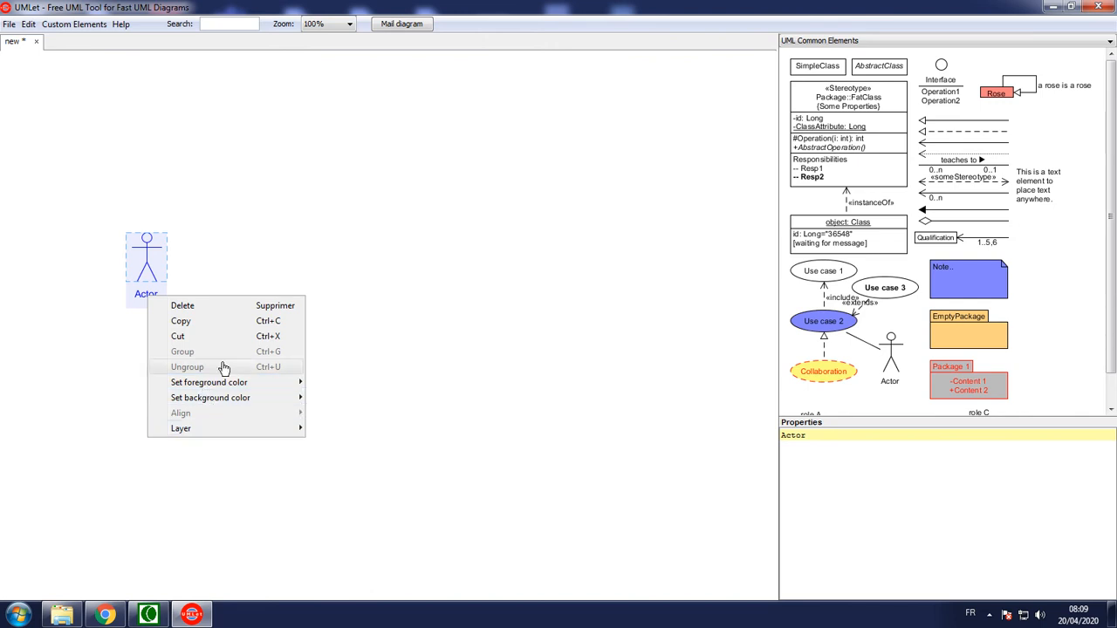
click(239, 288)
click(184, 311)
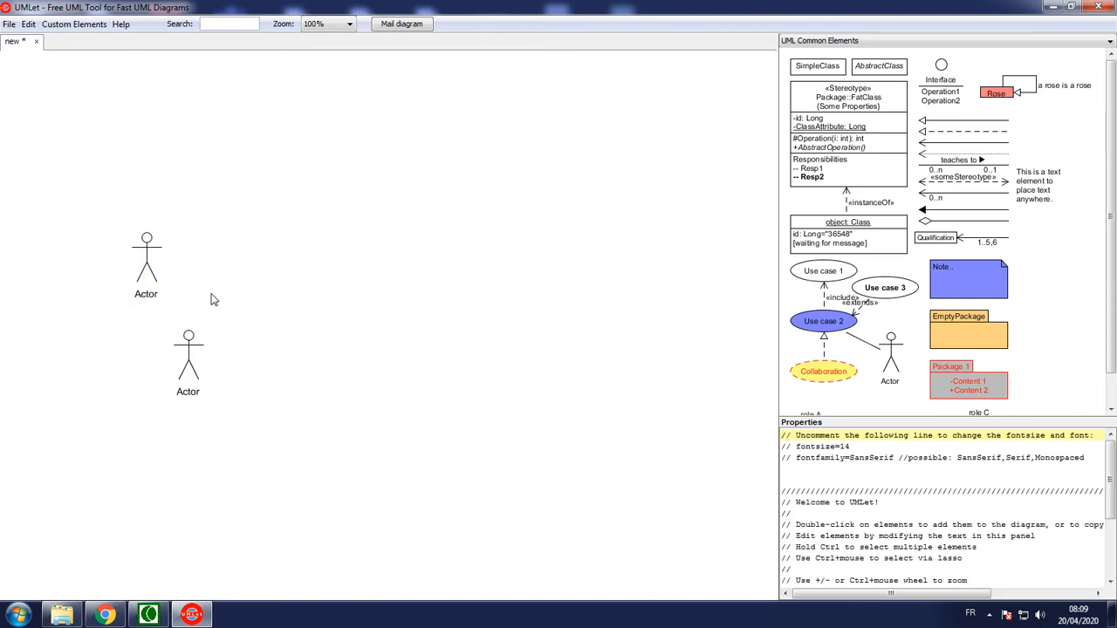
Rename the upper actor as Stagiaire
click(148, 286)
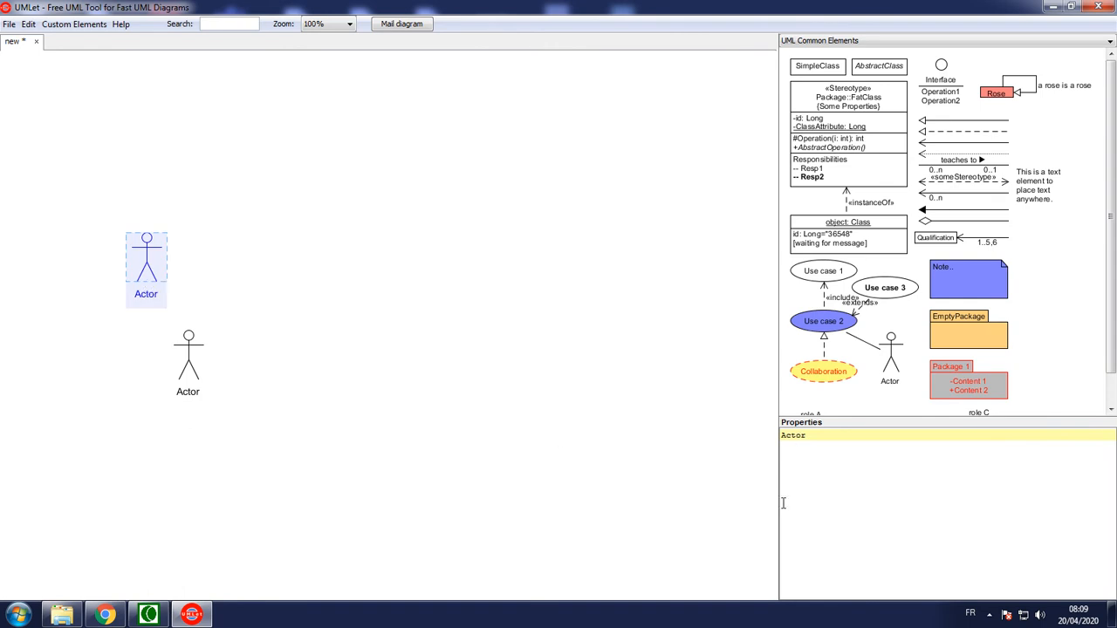
drag(829, 435, 746, 425)
click(153, 292)
drag(819, 465, 731, 431)
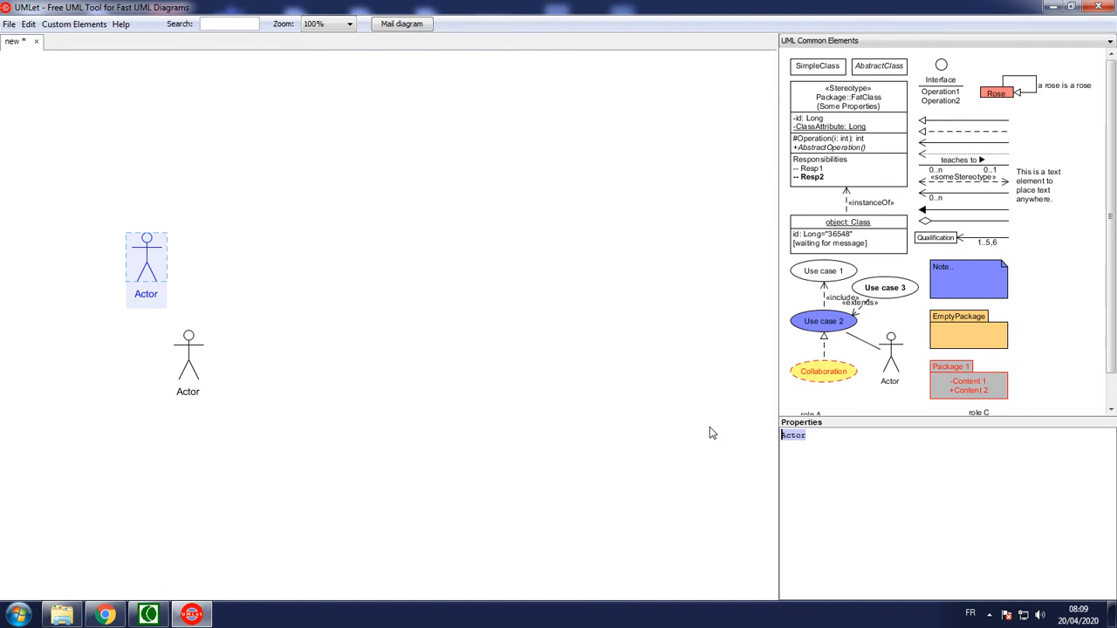
text(stagiaire)
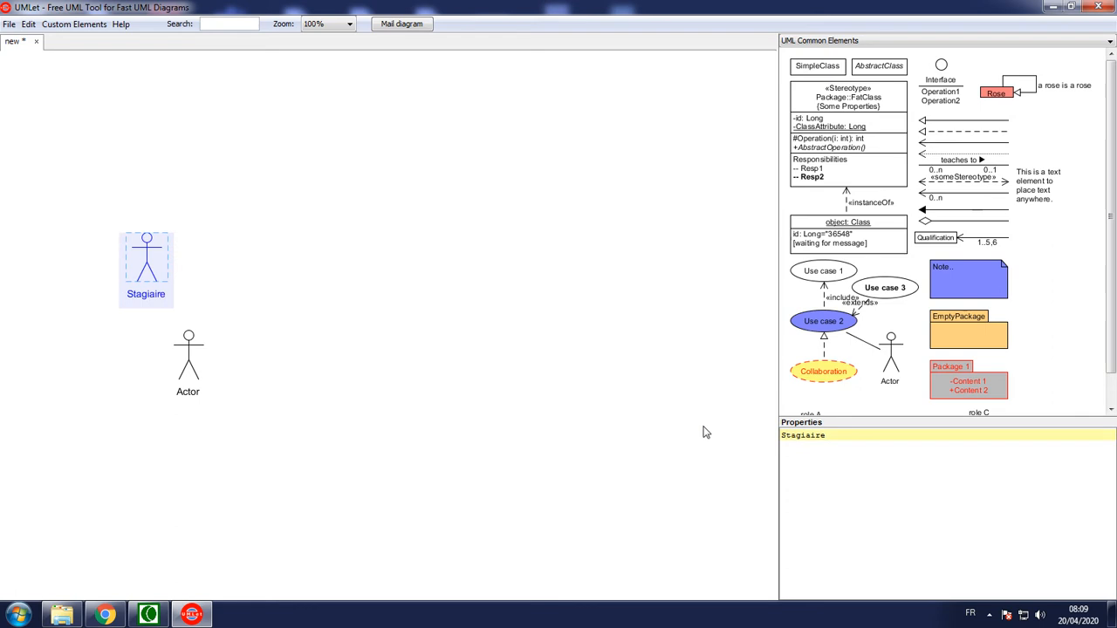
click(444, 381)
Move the second actor further down, aligned under Stagiaire, and rename it Membre
drag(187, 364, 139, 428)
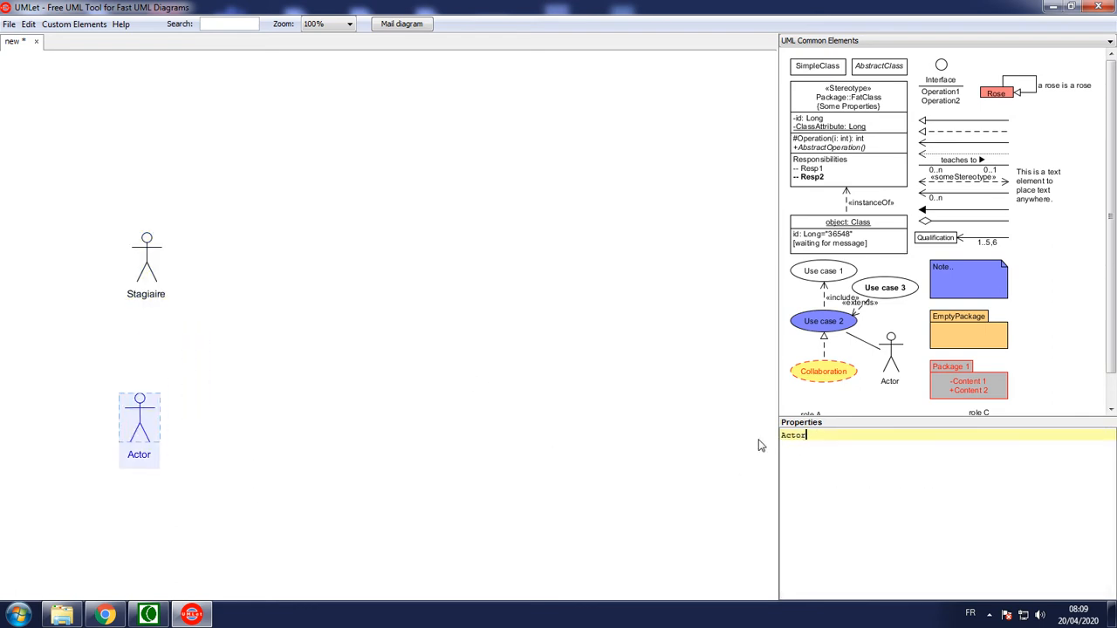
drag(836, 440, 733, 439)
text(Memb)
text(re)
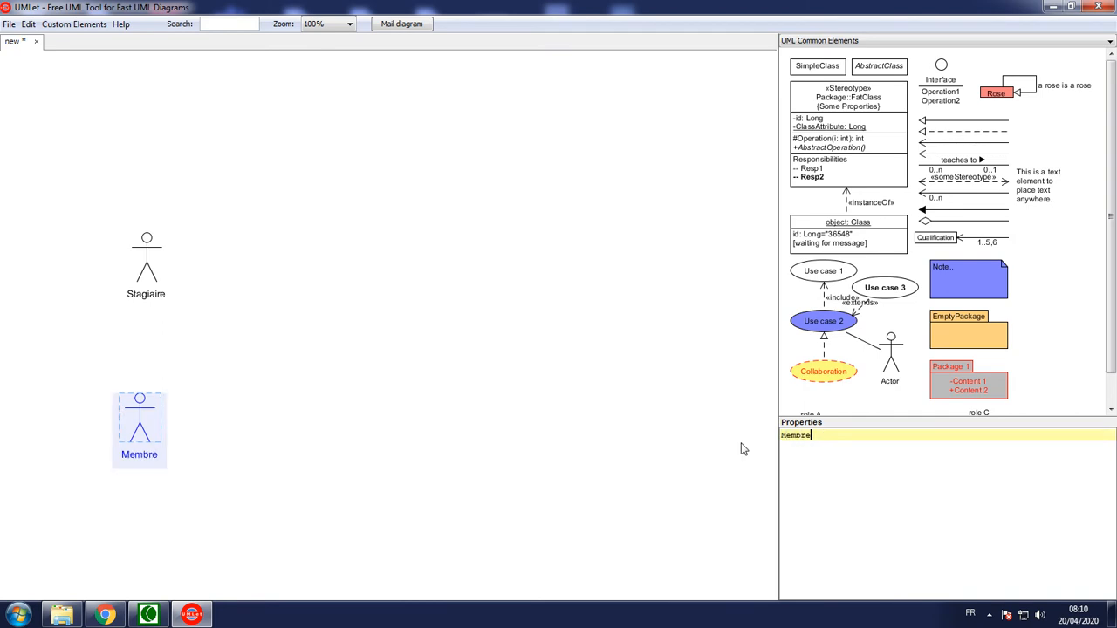
click(483, 419)
drag(146, 422, 149, 426)
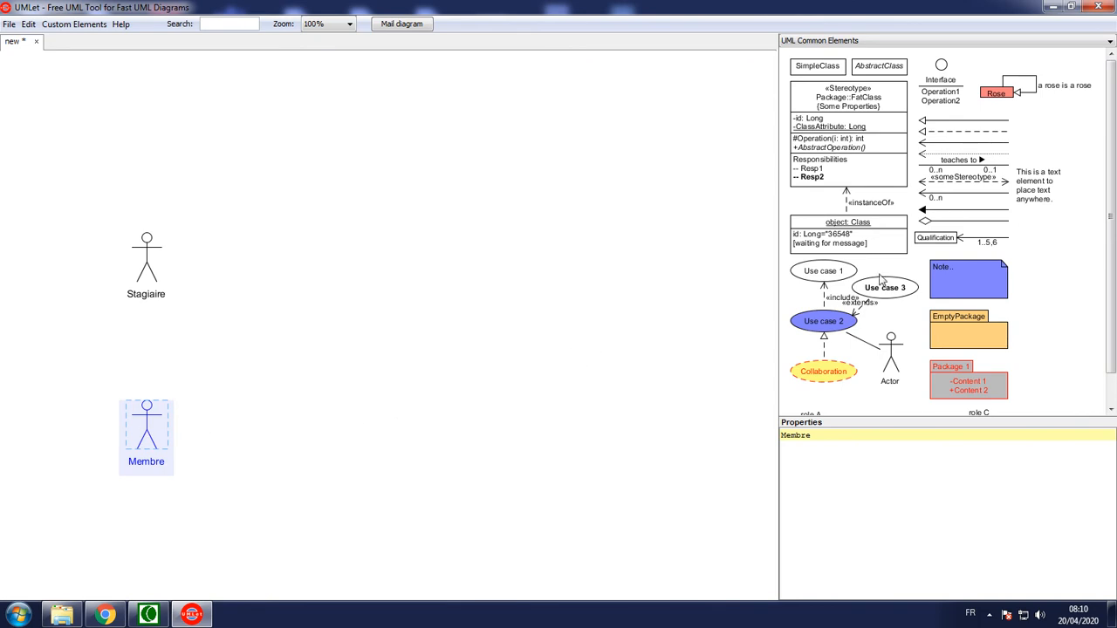
Connect Membre to Stagiaire with a solid generalization arrow pointing at Stagiaire, fitted vertically between the two actors
drag(956, 123, 589, 268)
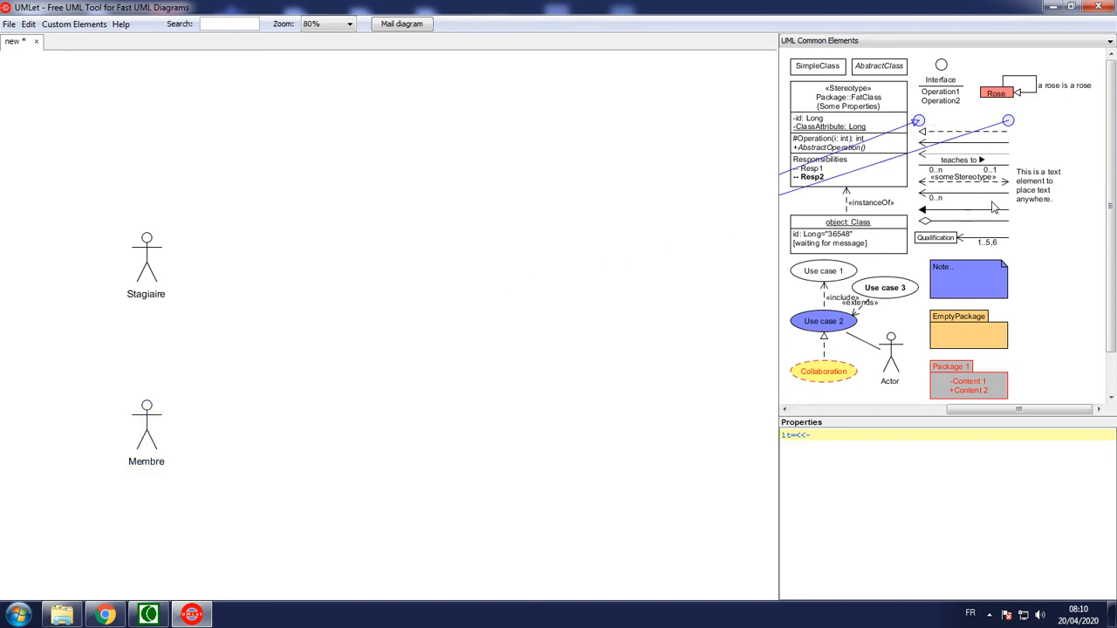
key(ctrl+z)
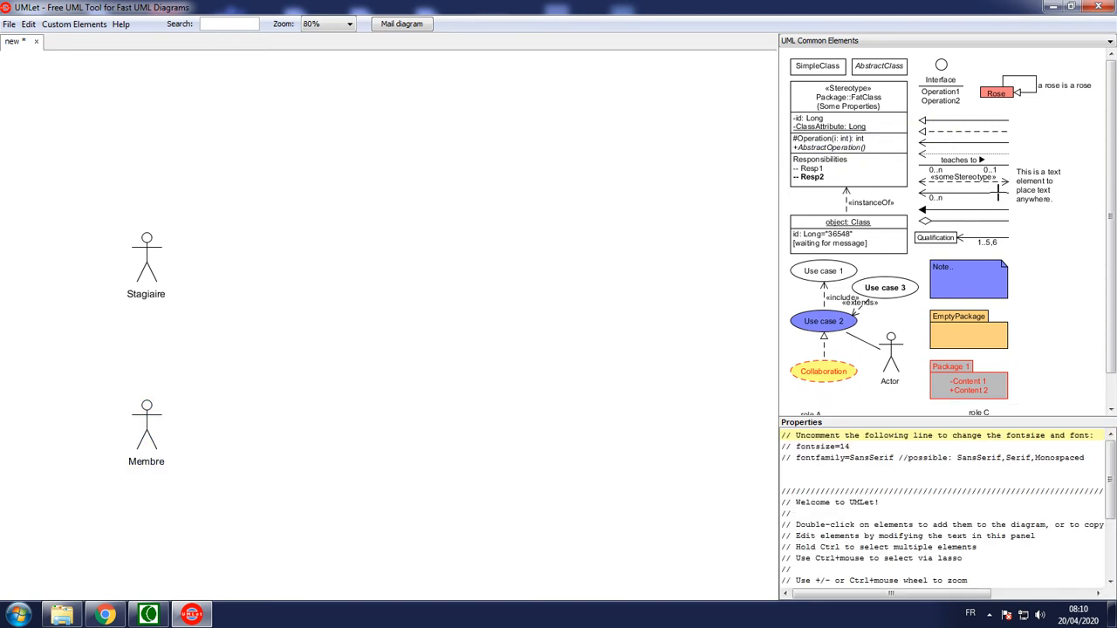
drag(965, 122, 146, 401)
drag(134, 349, 147, 312)
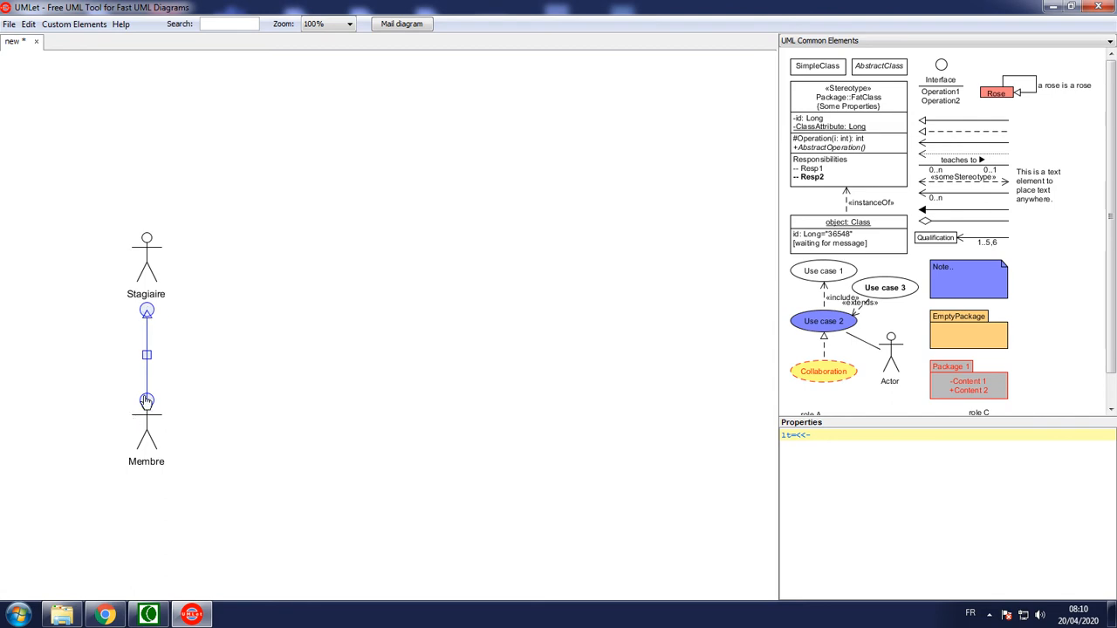
click(232, 403)
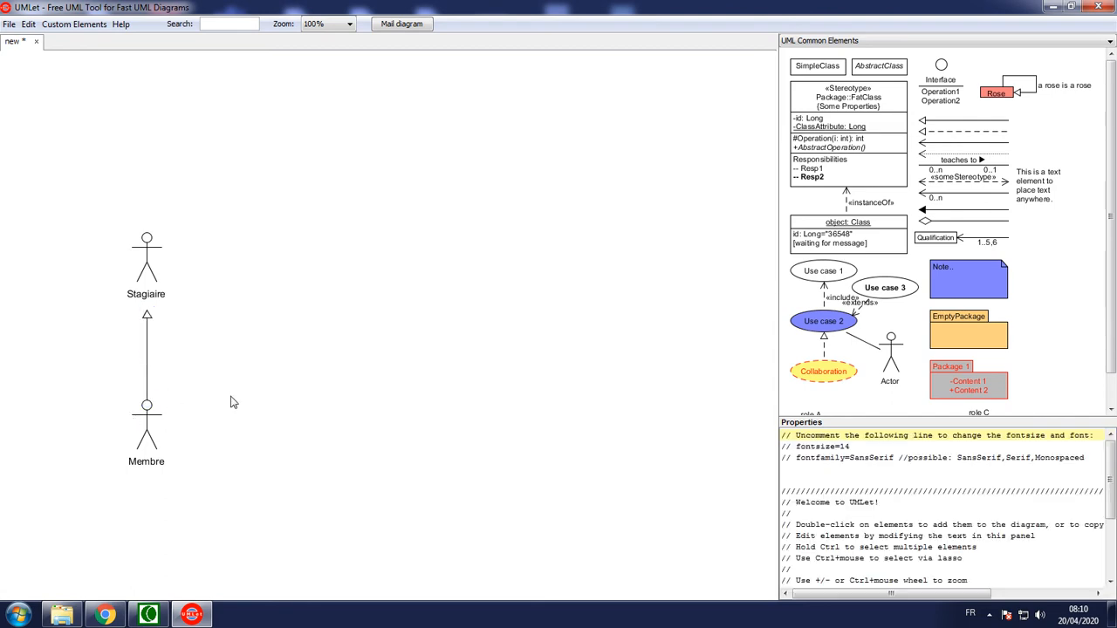
click(145, 343)
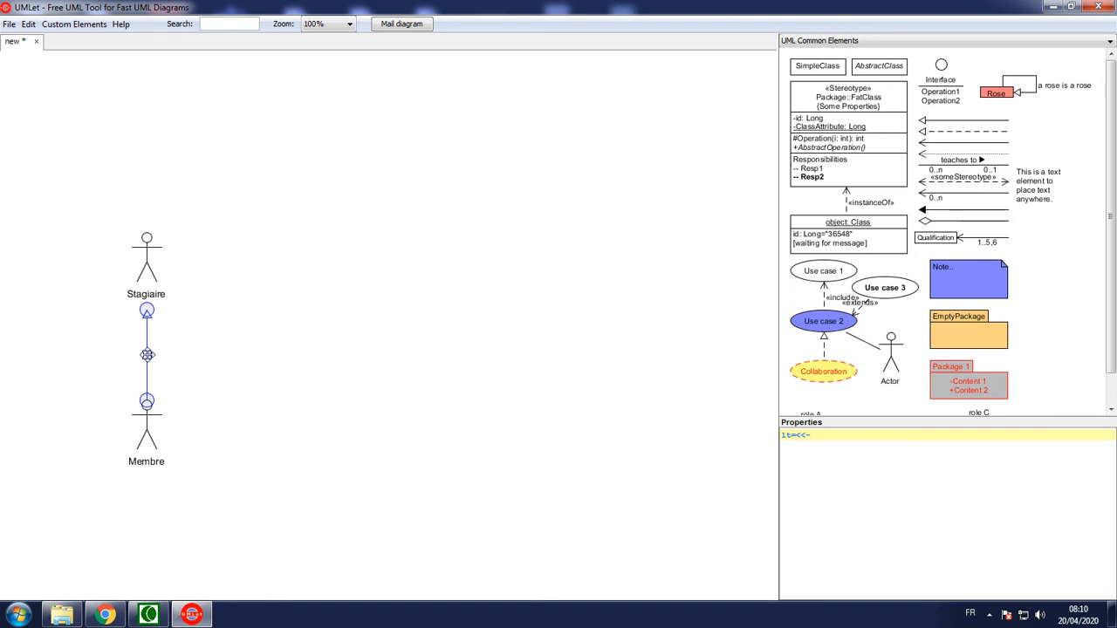
drag(146, 353, 148, 347)
click(199, 390)
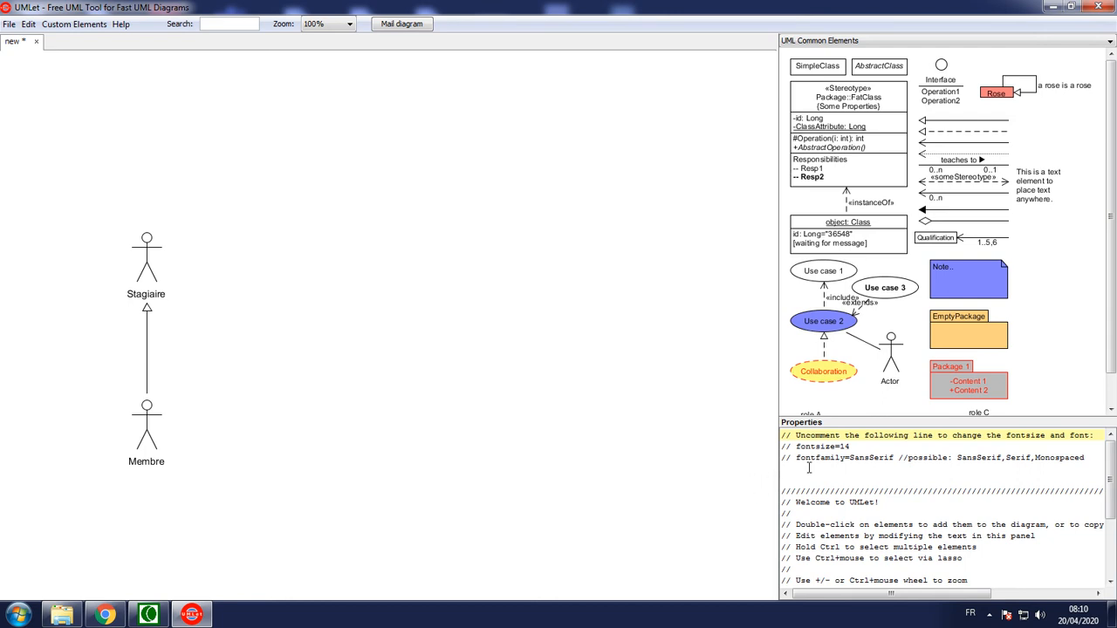
Place a plain white use case to the right of Stagiaire and name it Consulter
drag(823, 271, 337, 276)
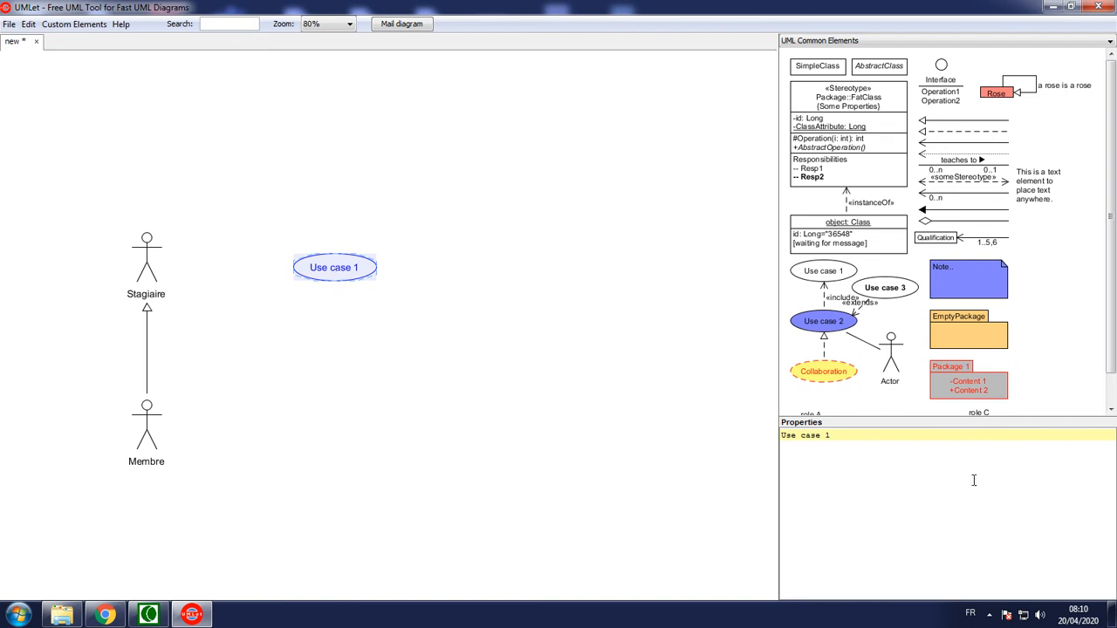
drag(843, 438, 732, 434)
text(Consulter)
click(630, 375)
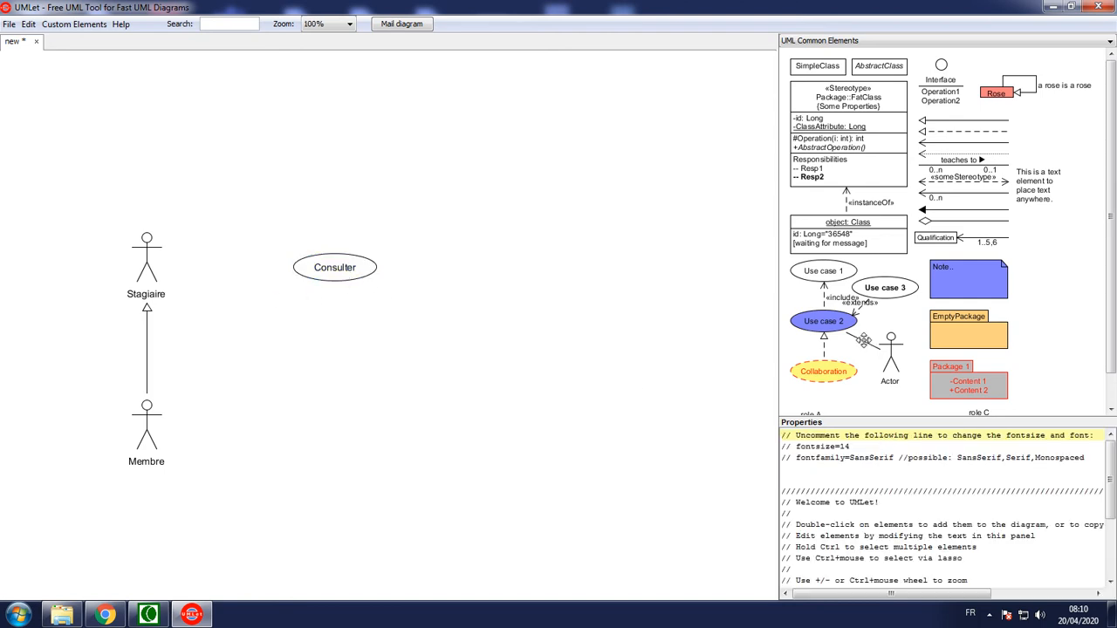
Link the Stagiaire actor to the Consulter use case with a plain association line
click(862, 340)
drag(863, 341, 291, 271)
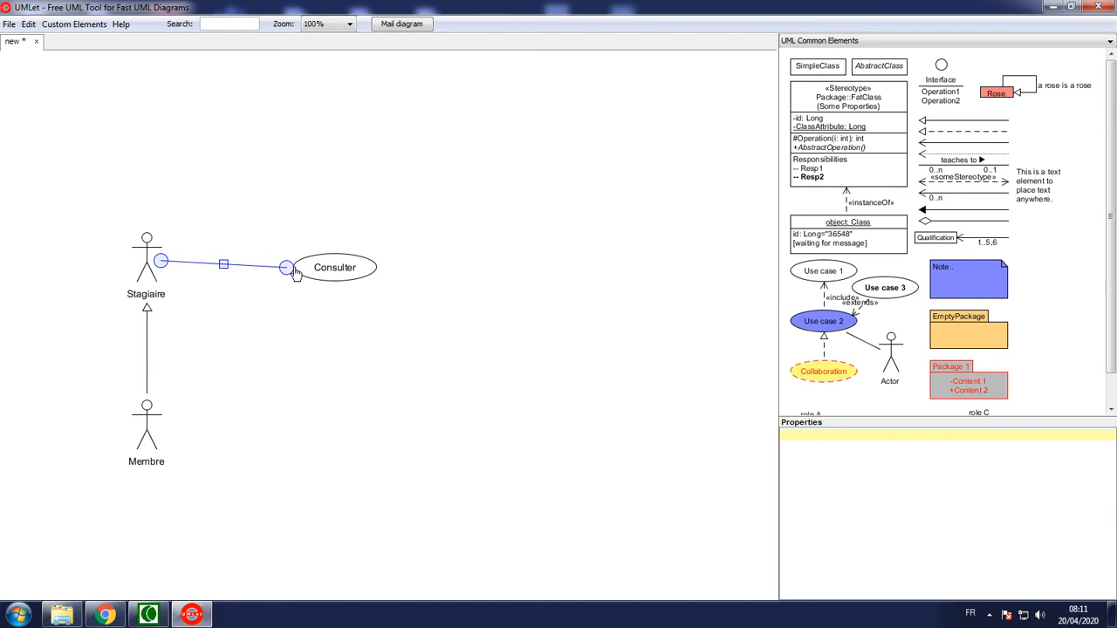
click(336, 317)
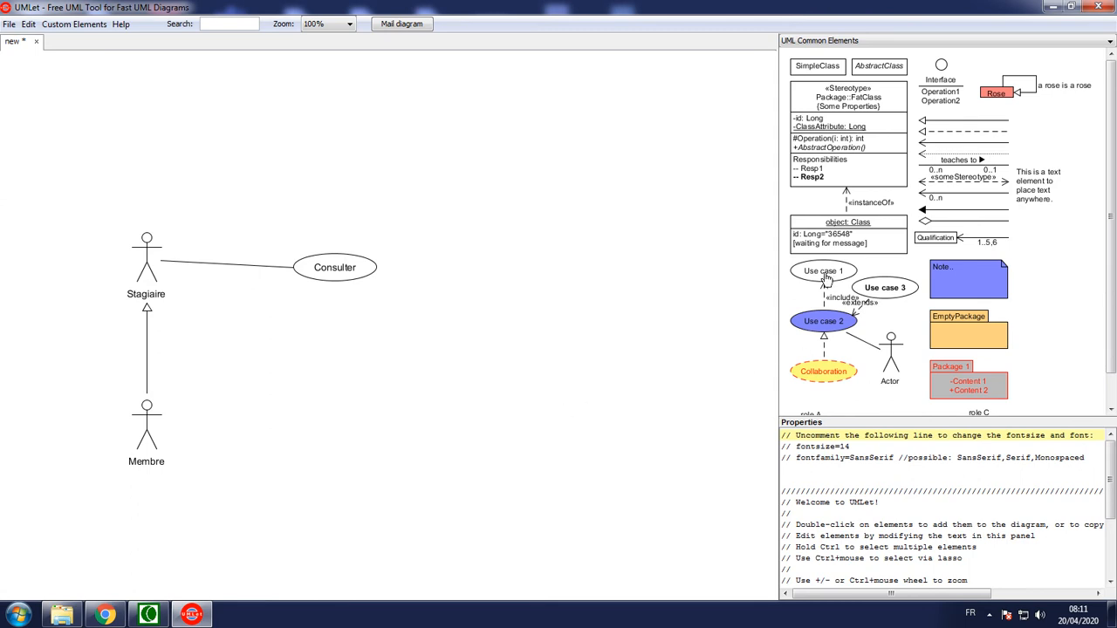
Place another plain white use case directly below Consulter and name it Gérer
drag(823, 271, 337, 376)
drag(854, 434, 755, 437)
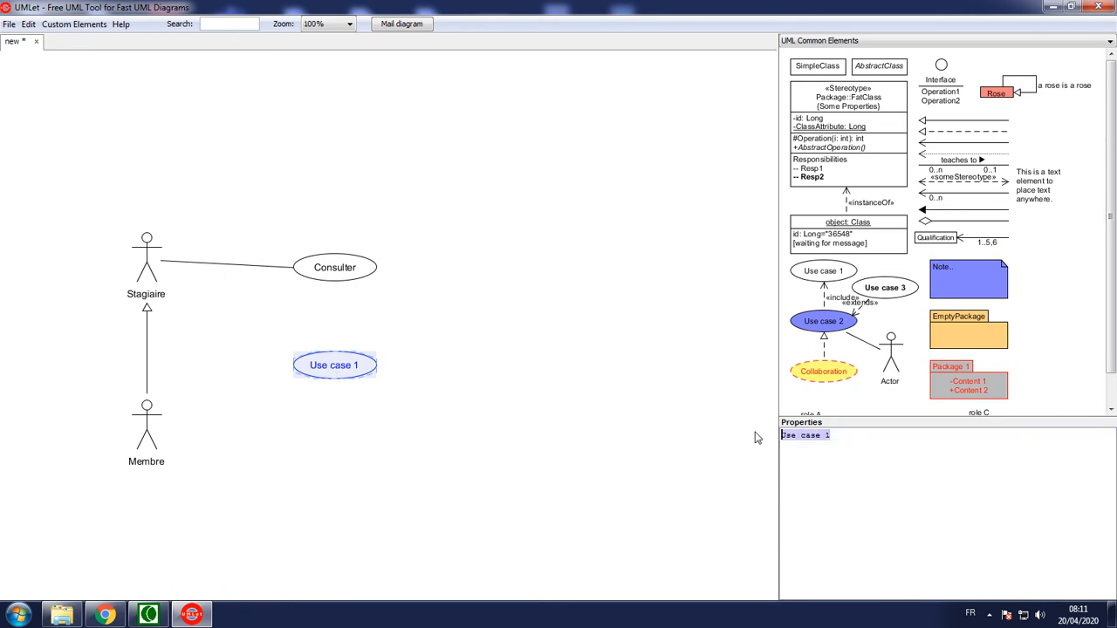
text(Gérer)
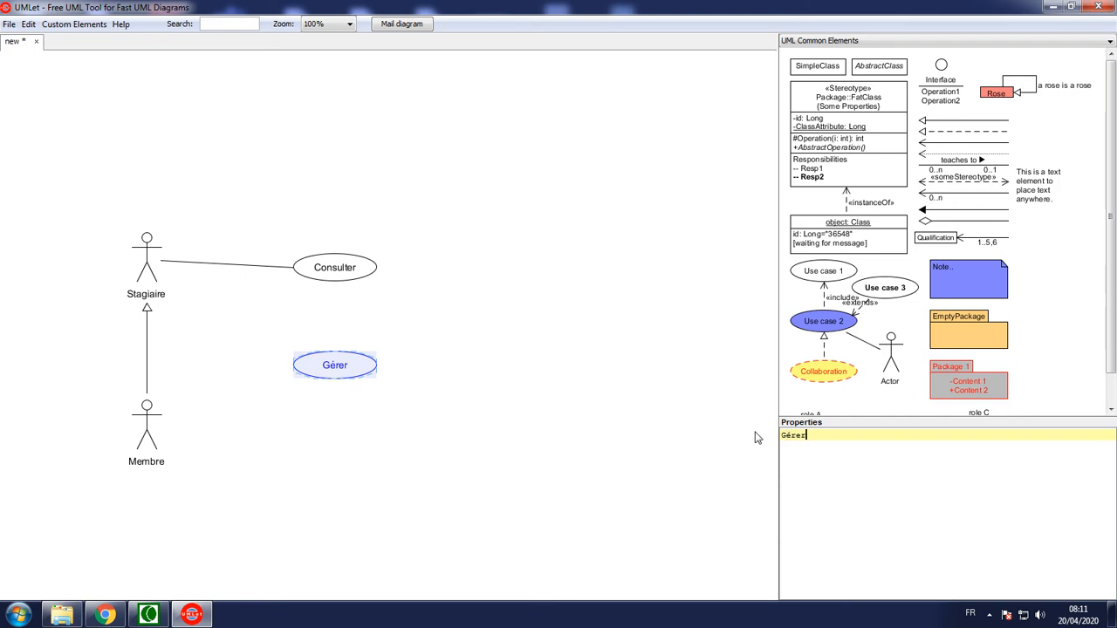
click(405, 417)
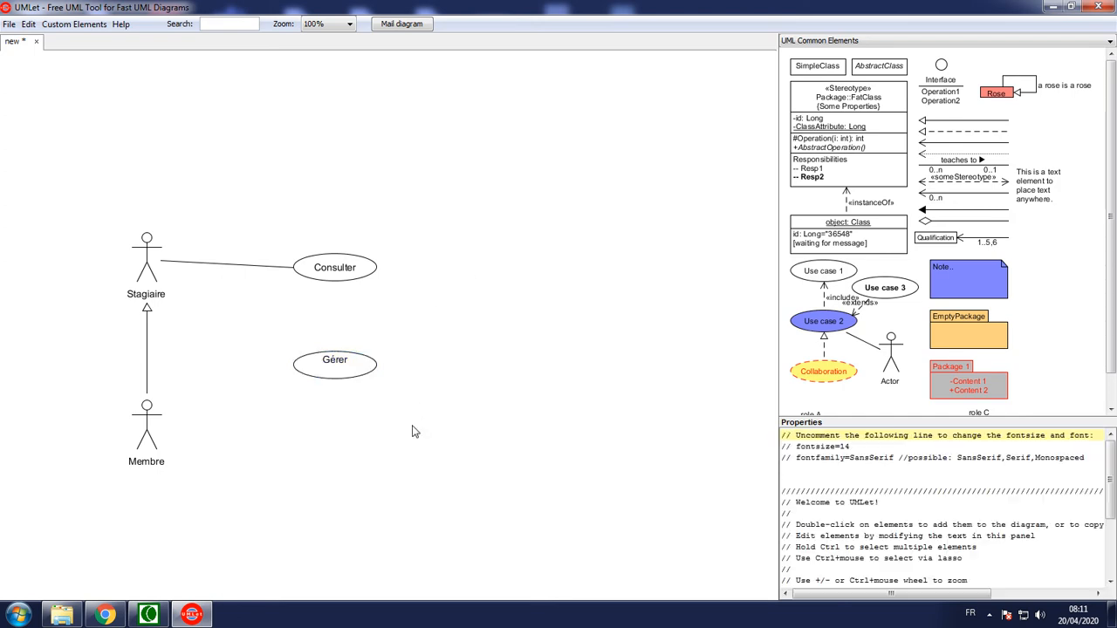
Link the Membre actor to the Gérer use case with a plain association line
click(343, 373)
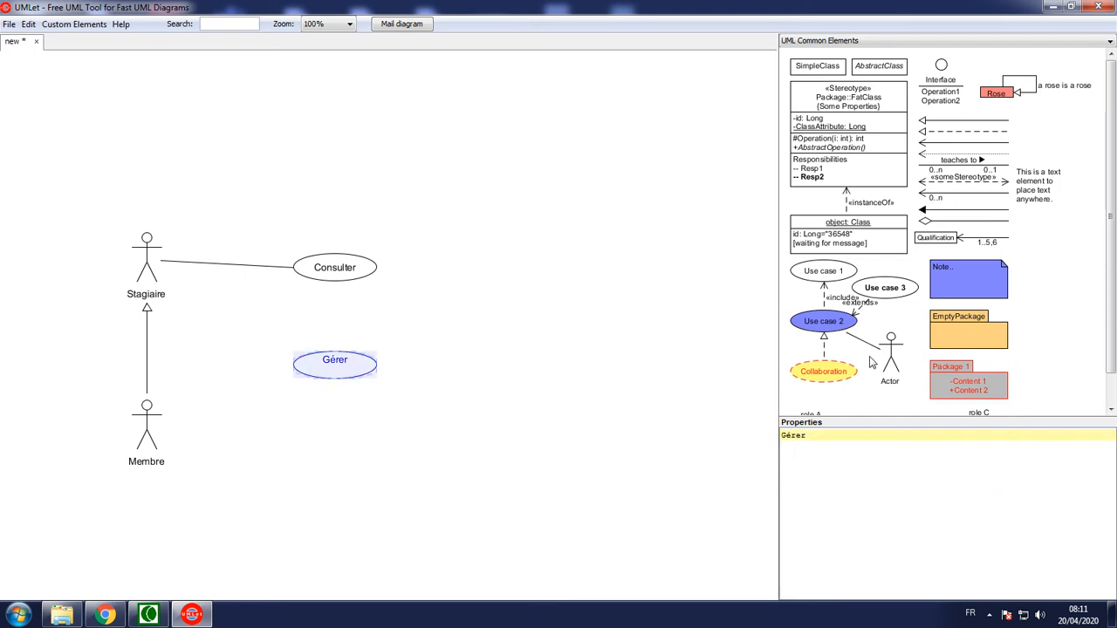
drag(873, 345, 300, 377)
click(297, 413)
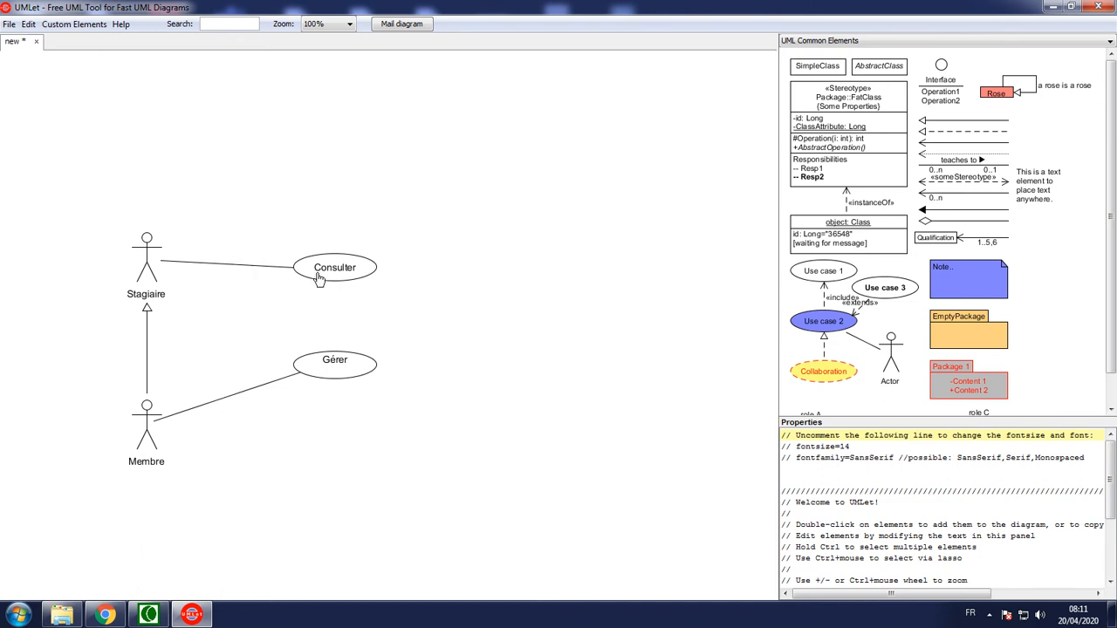
Place a third use case to the right of Consulter and Gérer and name it S'authentifier
drag(803, 276, 551, 311)
drag(844, 439, 742, 426)
text(S')
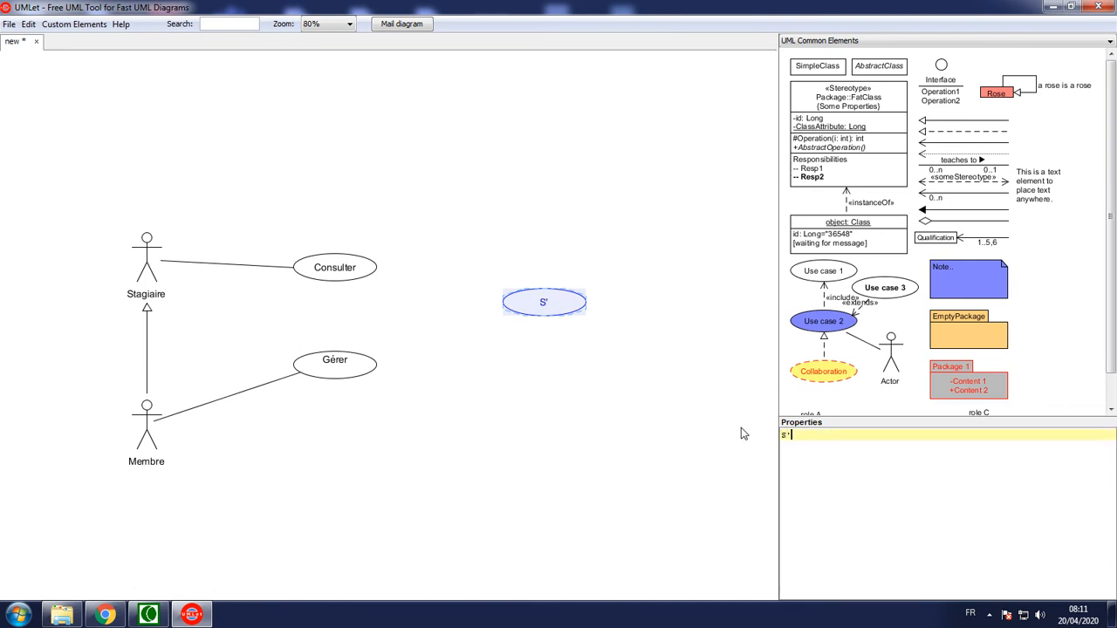
text(authentifier)
click(661, 434)
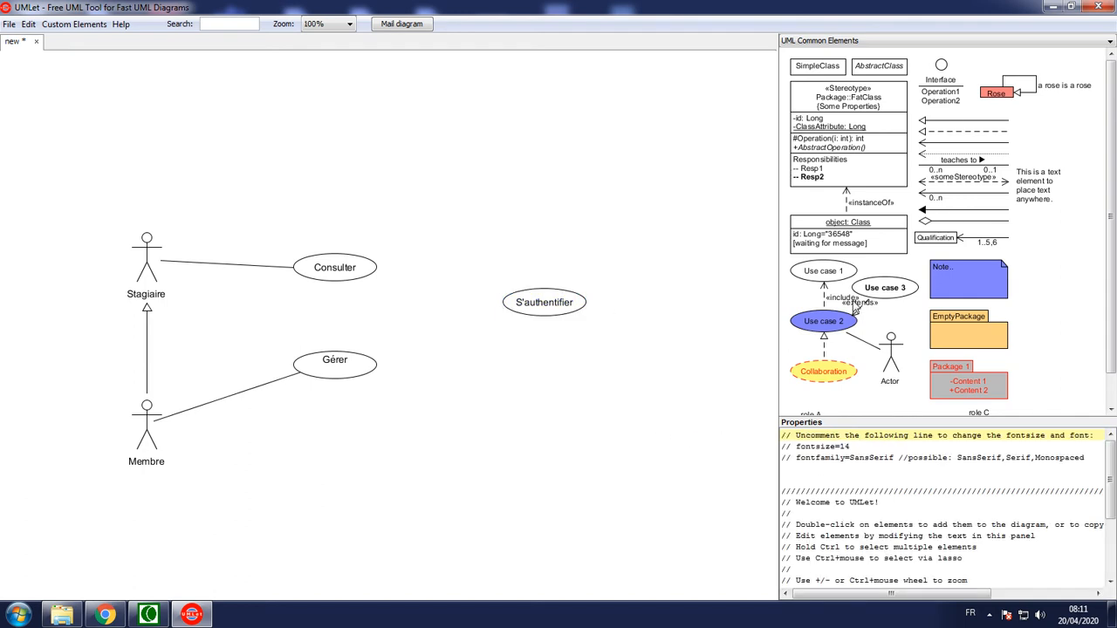
Add a dashed «include» arrow from the Consulter use case to S'authentifier
click(824, 296)
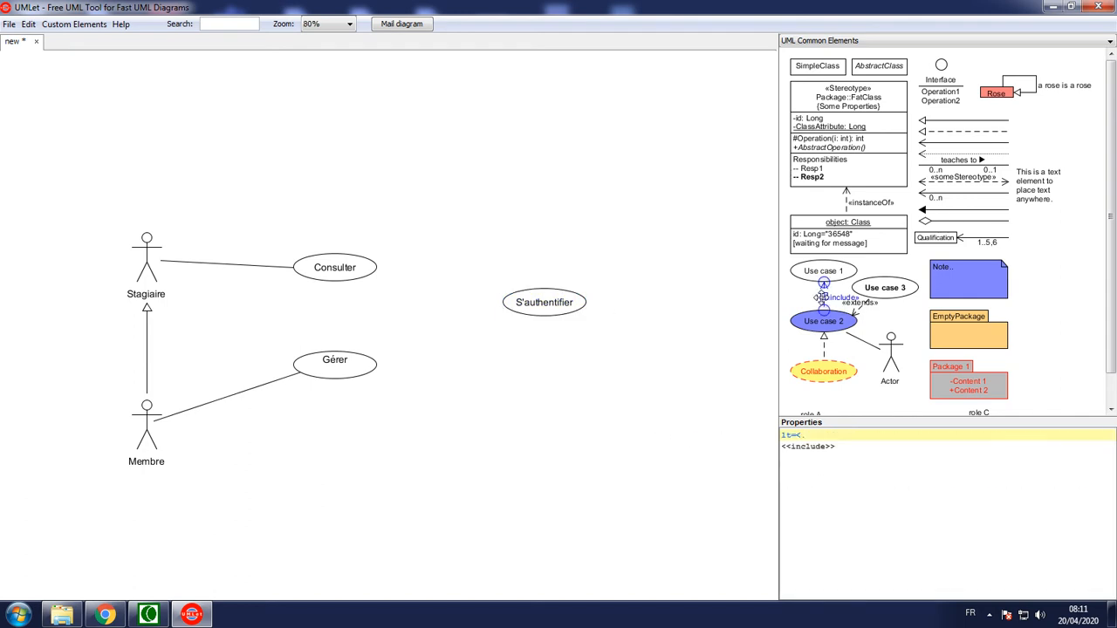
drag(824, 296, 502, 306)
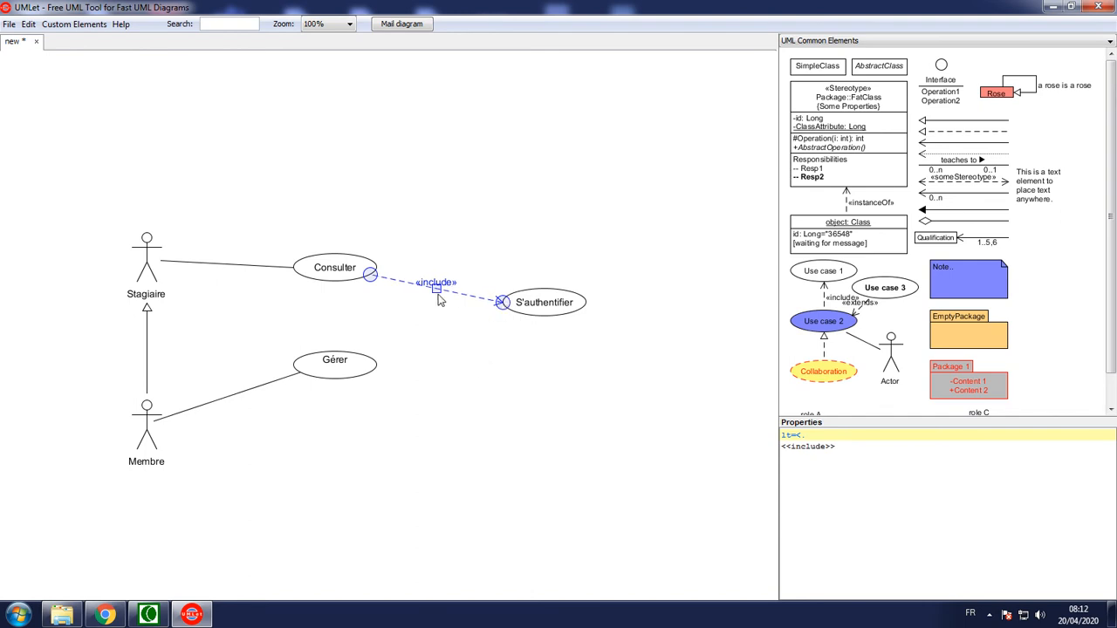
click(479, 349)
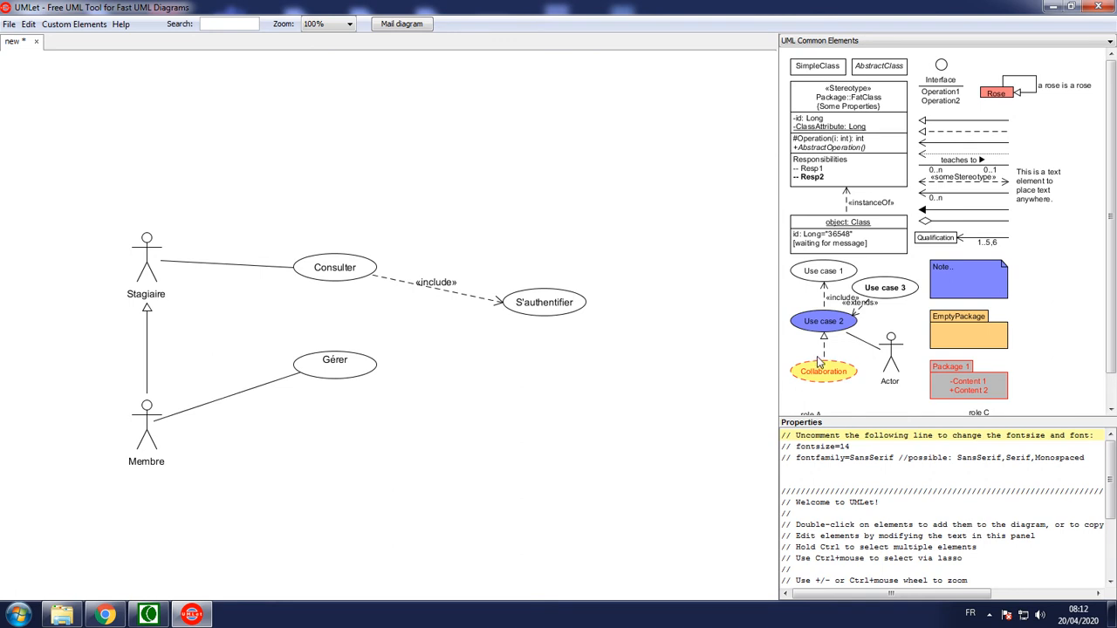
Add a dashed «include» arrow from the Gérer use case to S'authentifier
click(824, 291)
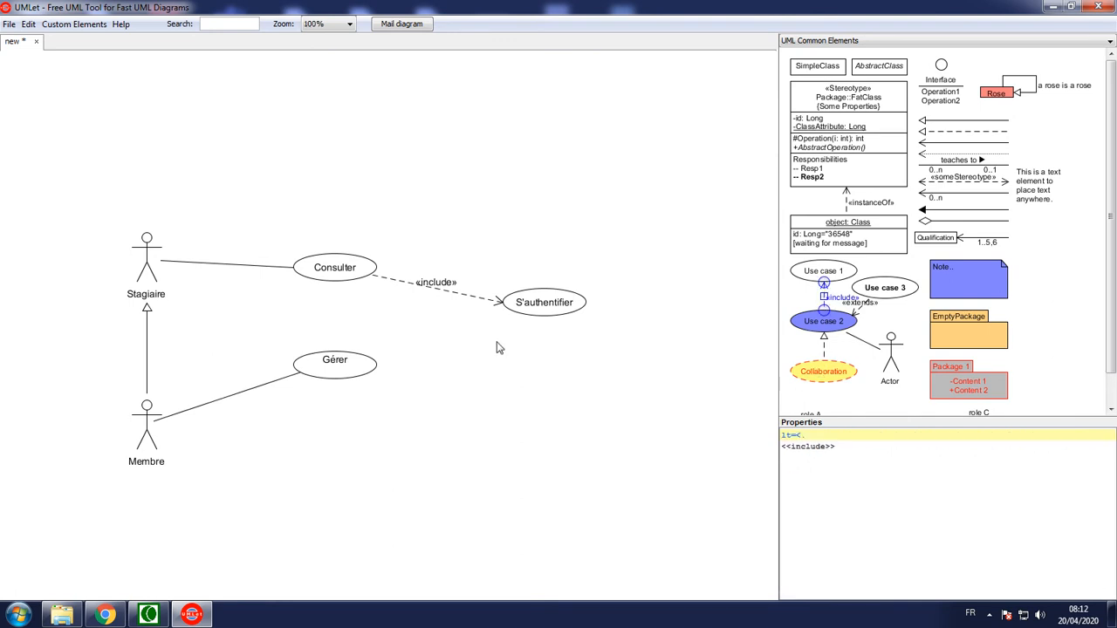
drag(825, 297, 530, 321)
click(494, 379)
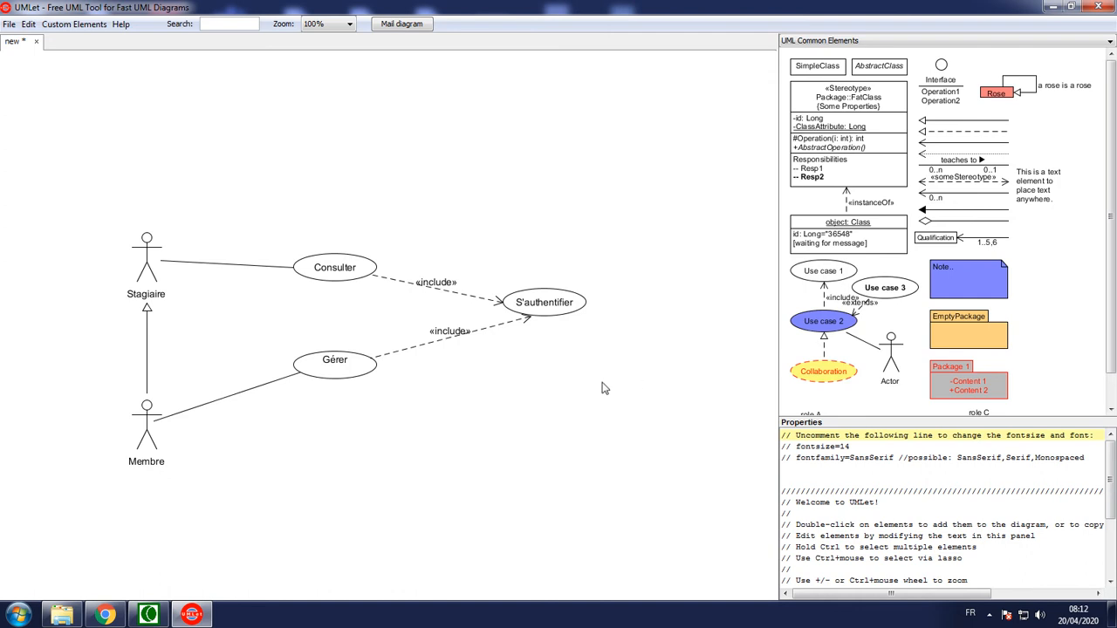
Start saving the diagram and create a new folder named My Diagrams inside M07 as its location
key(ctrl+s)
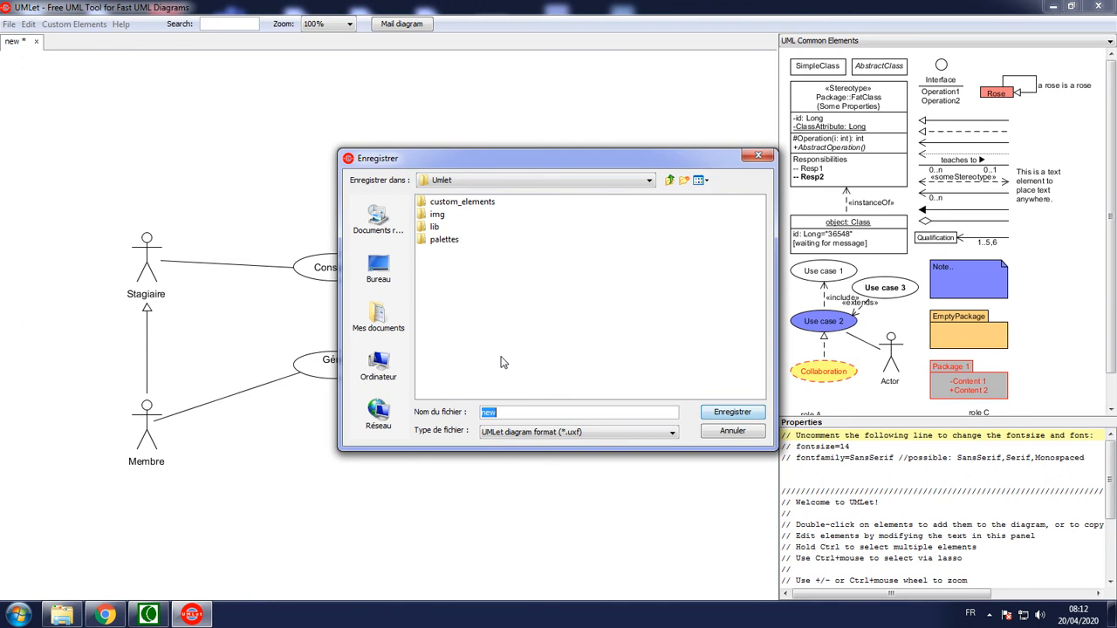
click(498, 181)
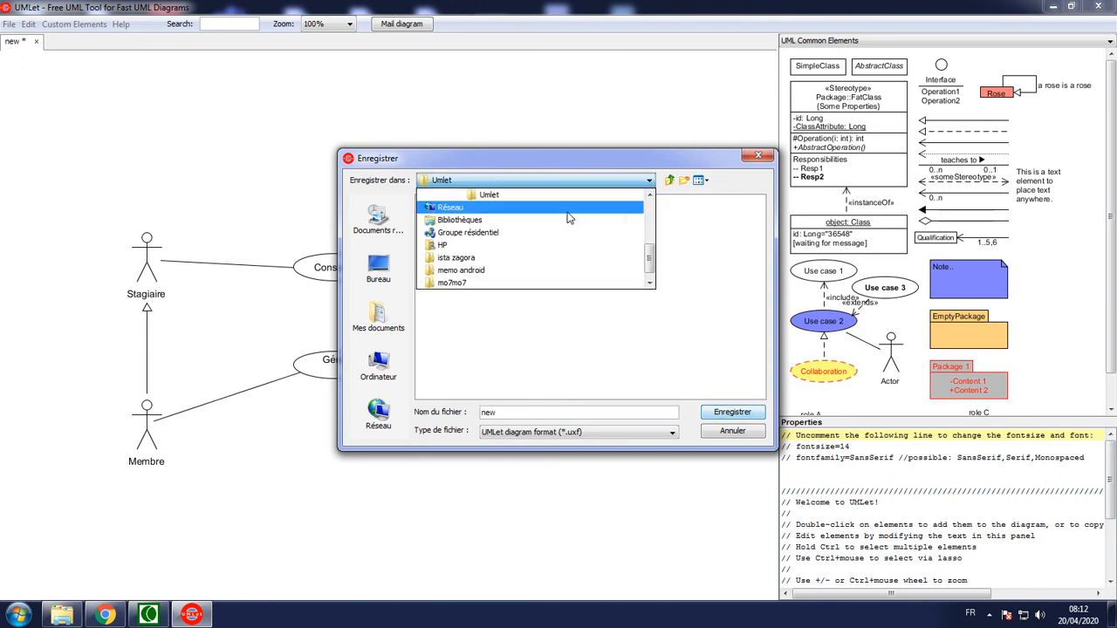
scroll(647, 208, up, 5)
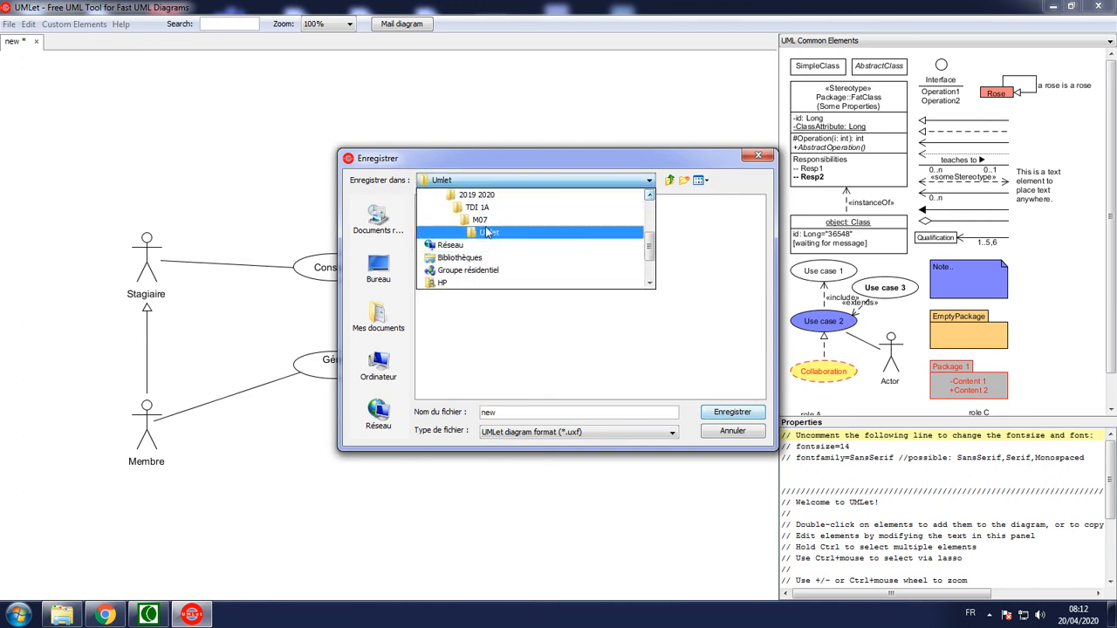
click(485, 229)
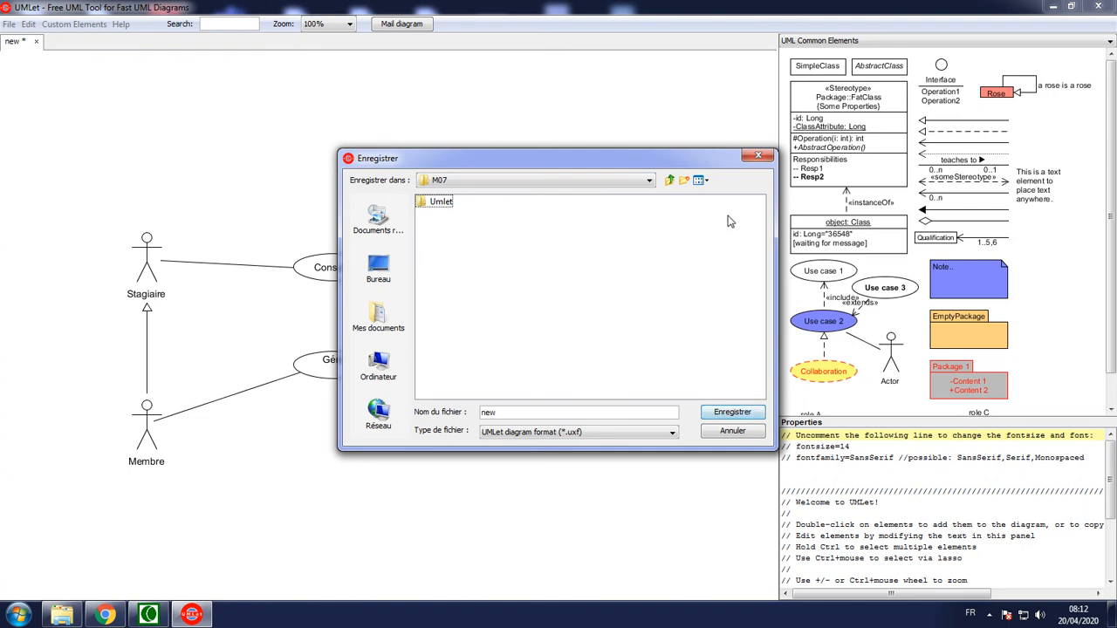
click(684, 181)
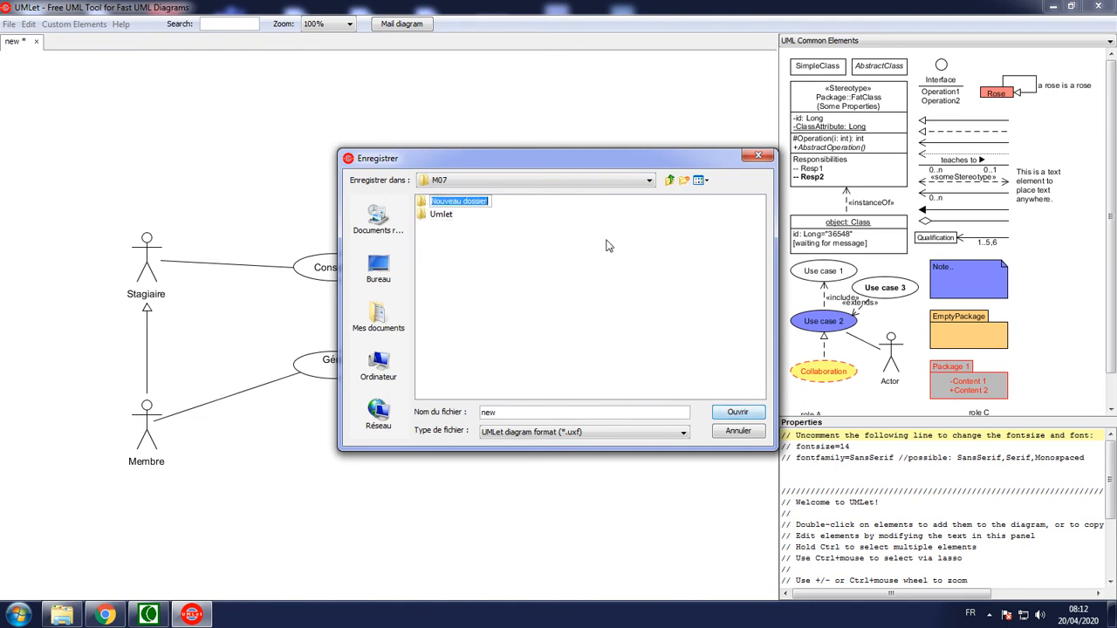
text(My Diagrams)
key(Return)
key(Return)
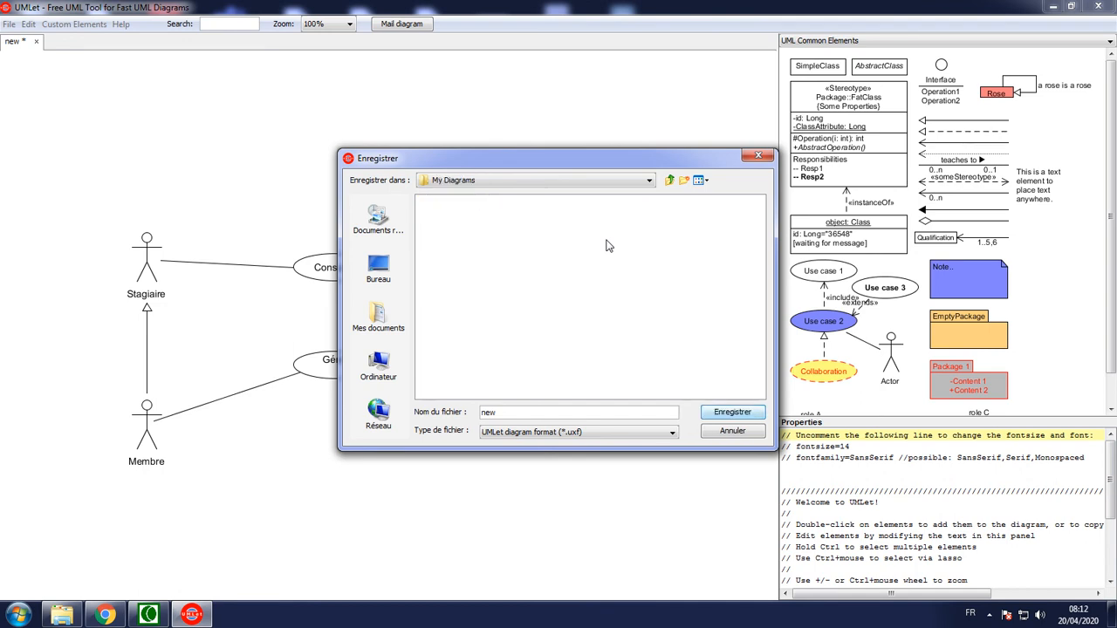
Save the diagram in the My Diagrams folder as usesCase1 in UMLet diagram format (*.uxf)
click(521, 433)
click(544, 444)
key(BackSpace)
key(BackSpace)
text(usesCase1)
click(733, 416)
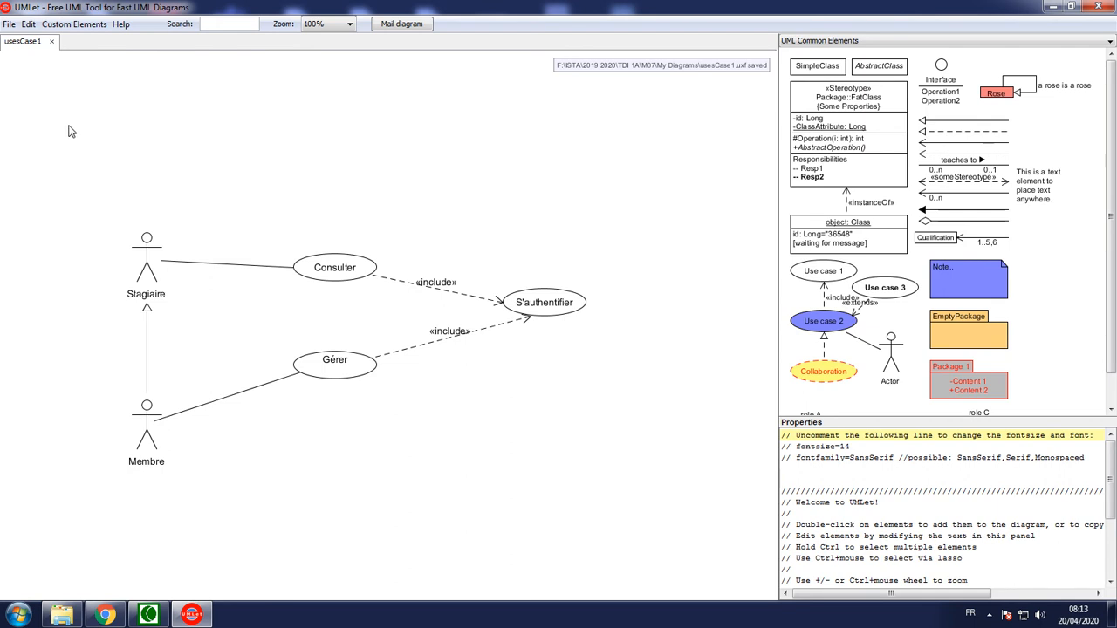
Close UMLet and try to open usesCase1.uxf directly from M07's My Diagrams folder in Windows Explorer
click(1098, 6)
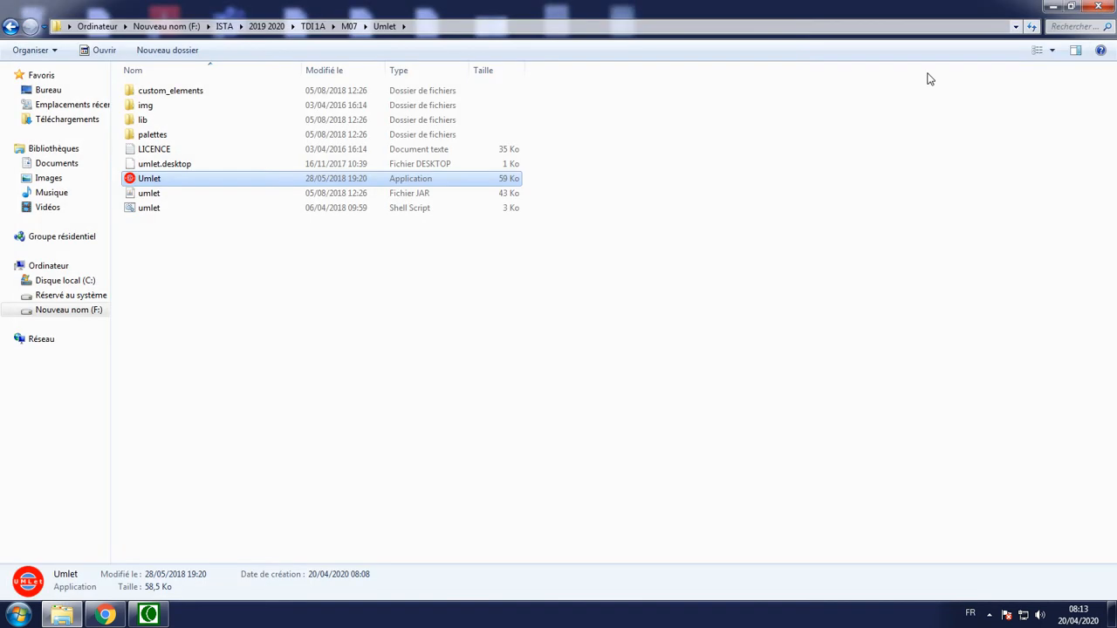
click(348, 25)
double_click(171, 92)
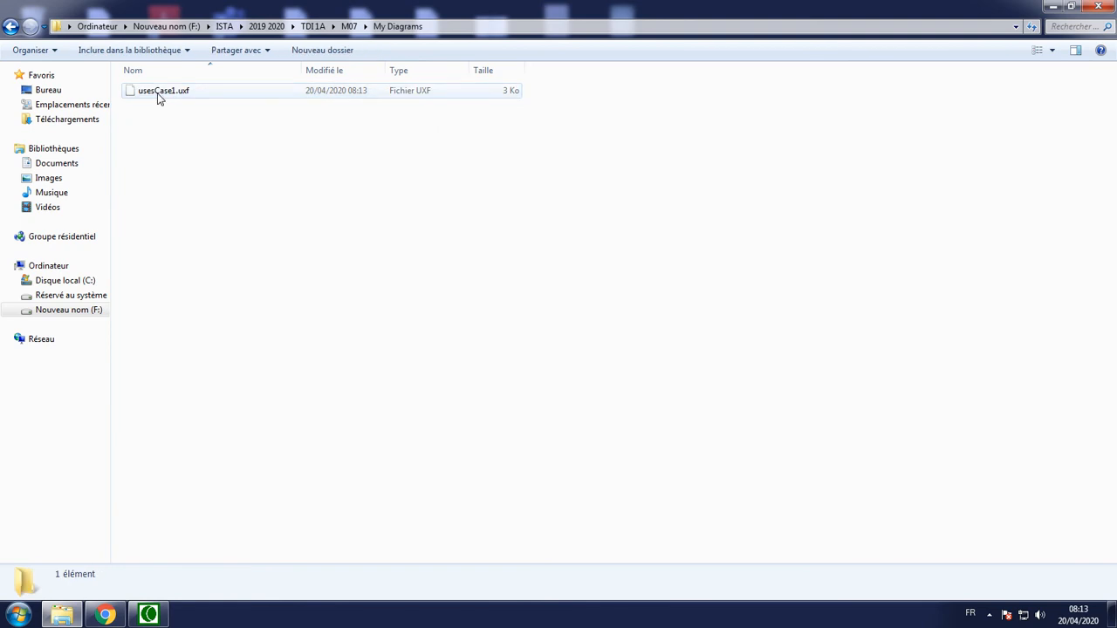
double_click(158, 96)
click(650, 366)
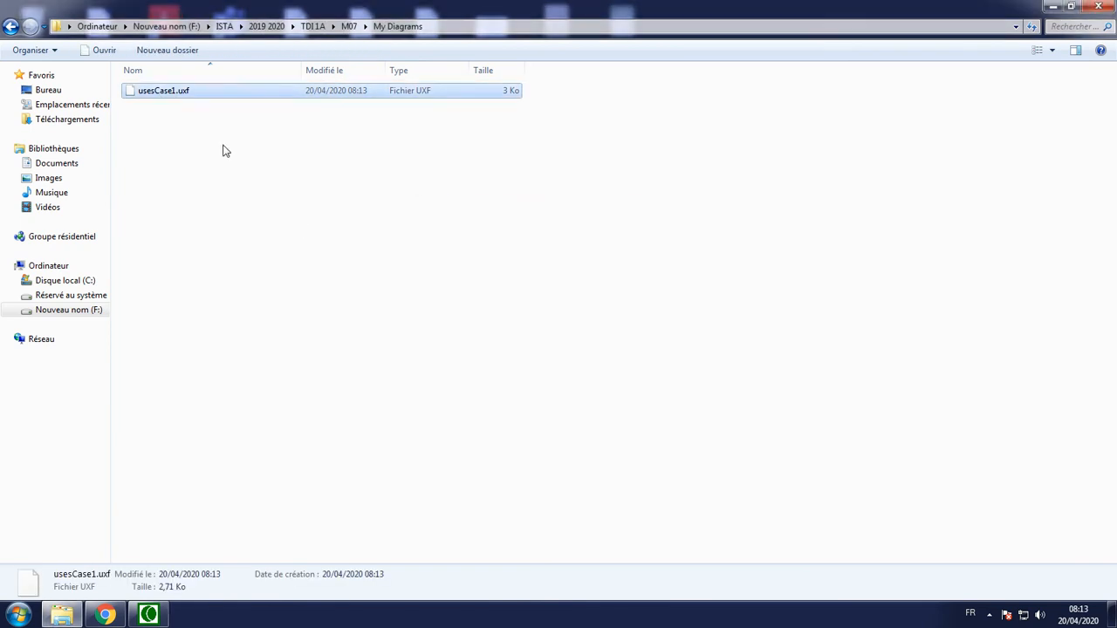
Launch the Umlet application from the Umlet folder inside M07
click(348, 26)
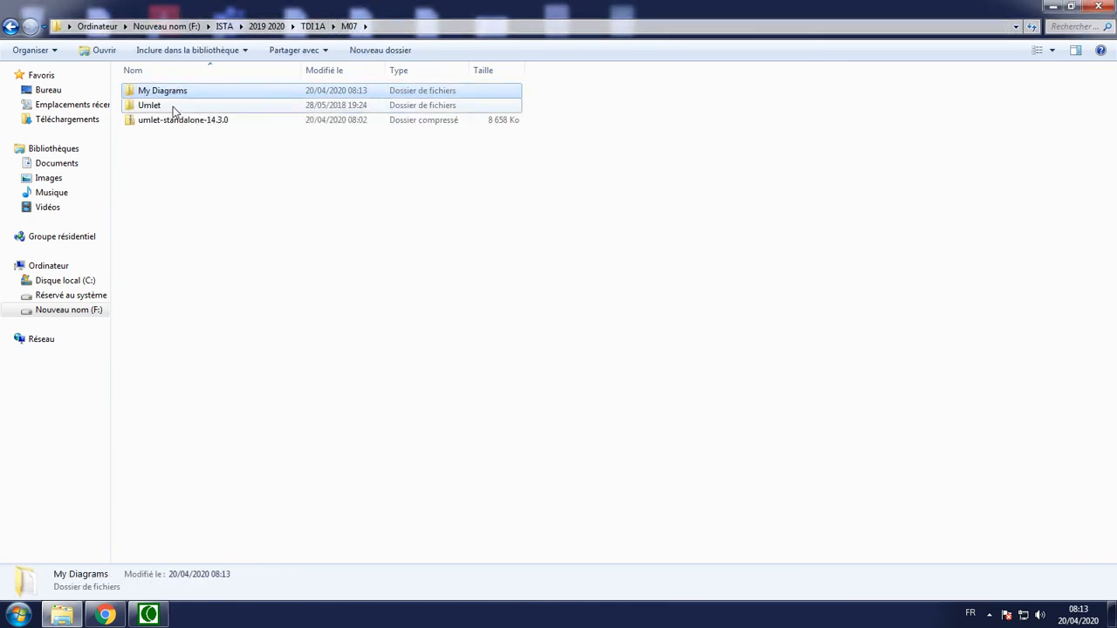
double_click(170, 105)
double_click(161, 179)
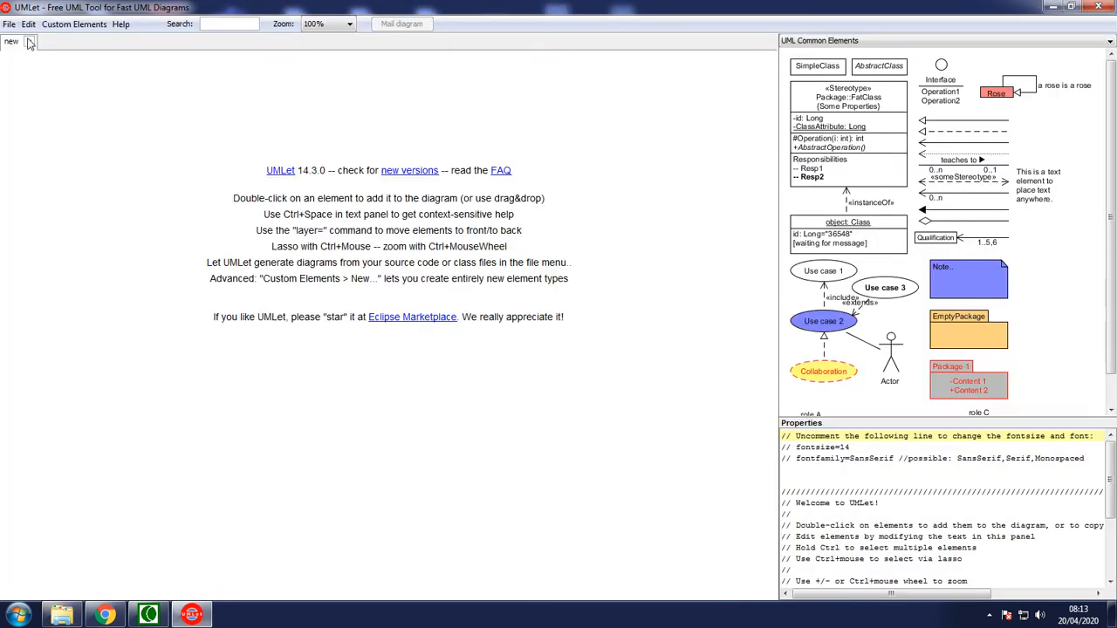
Open the saved usesCase1 diagram from the My Diagrams folder in M07 and widen the drawing area
click(10, 26)
click(37, 61)
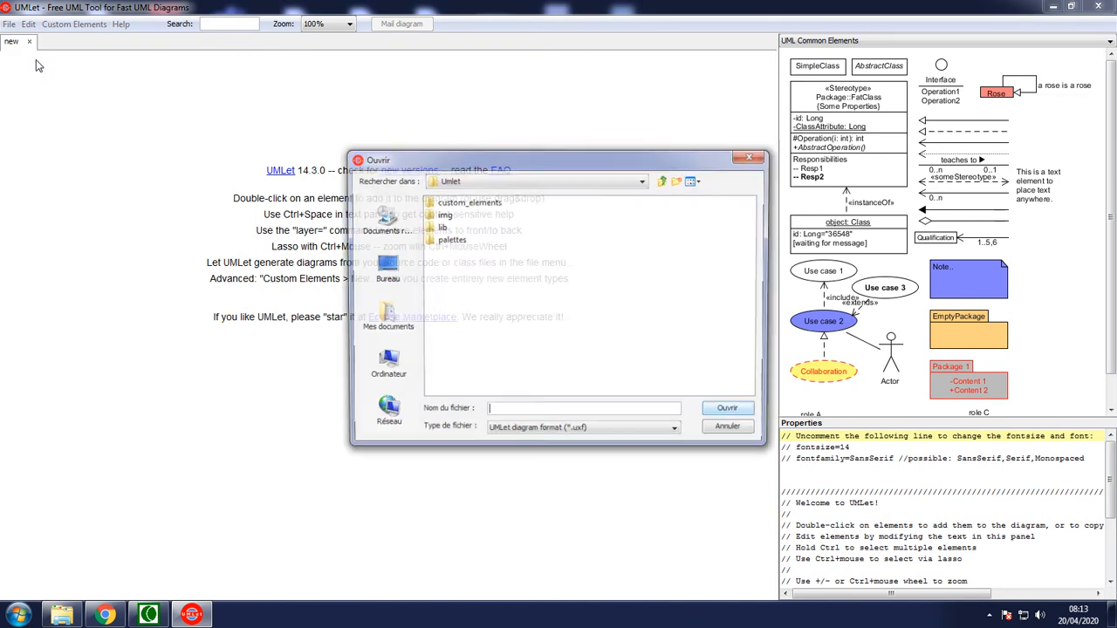
click(494, 185)
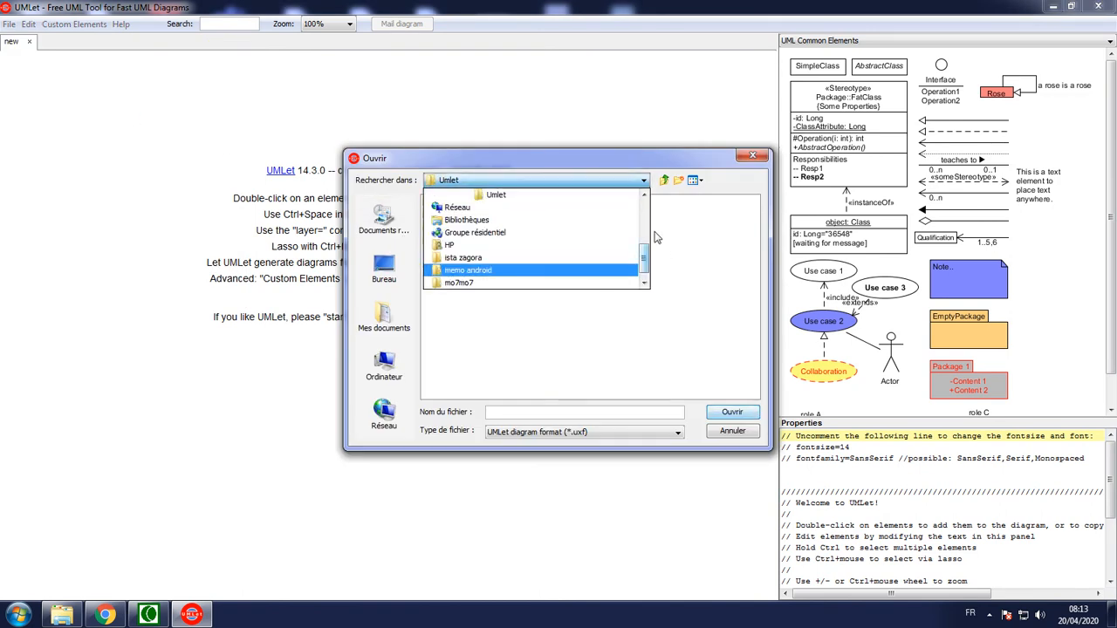
scroll(492, 213, up, 1)
click(489, 208)
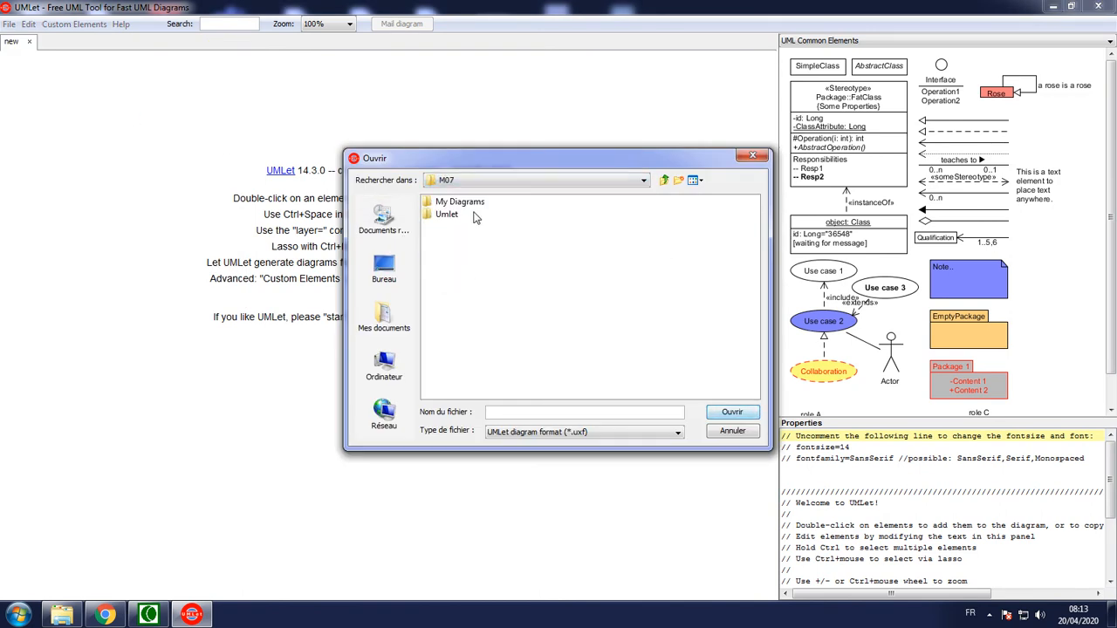
double_click(454, 201)
double_click(454, 202)
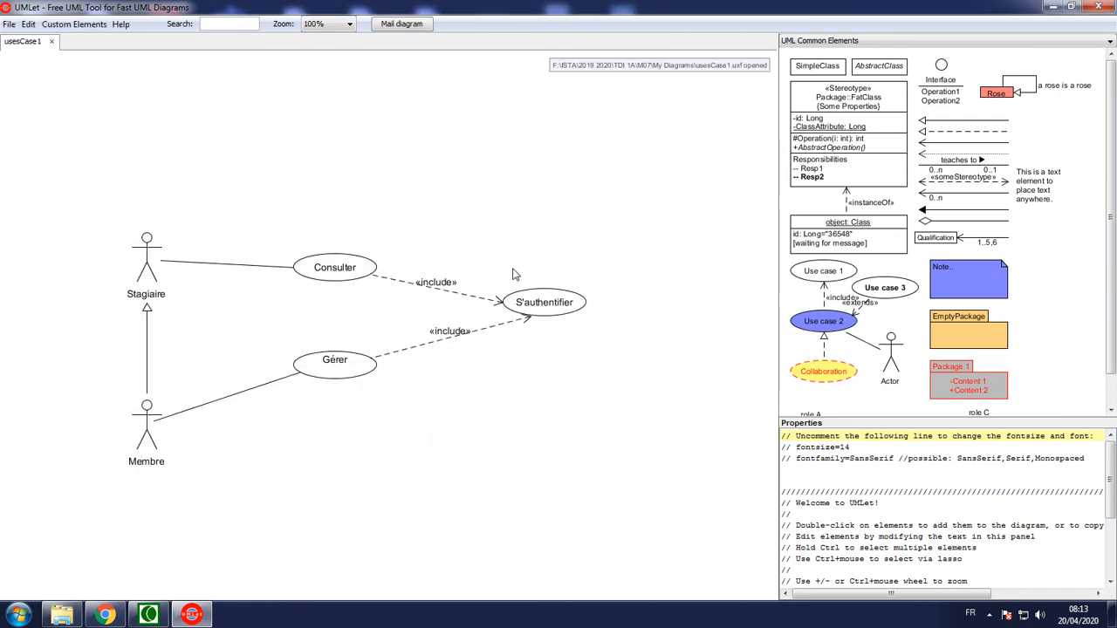
drag(778, 309, 973, 312)
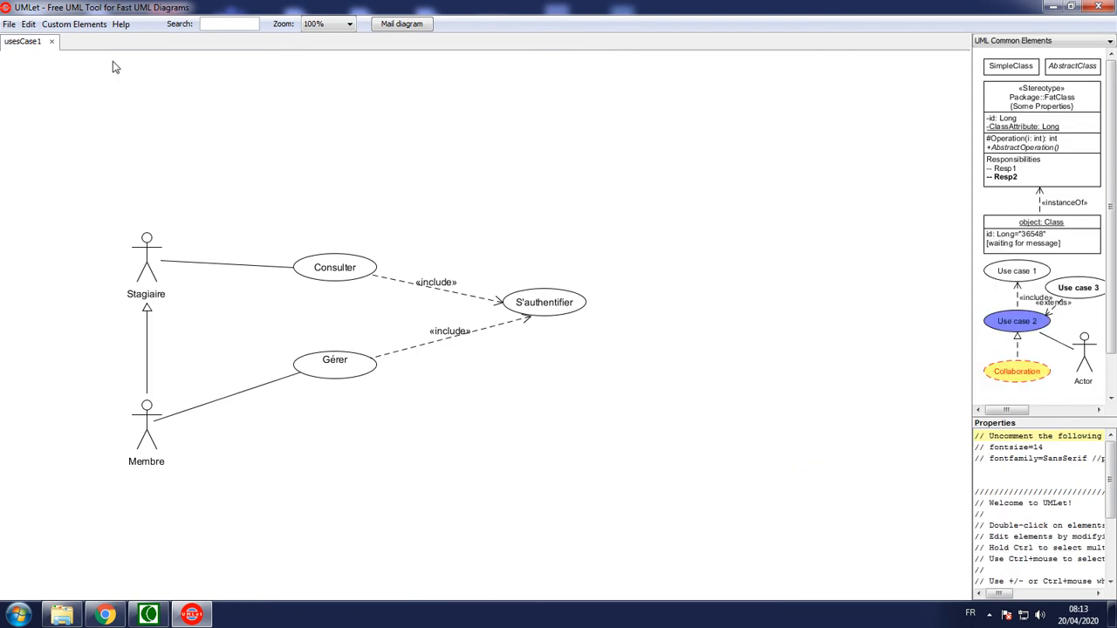
Export the use case diagram as a PNG image named usesCase1 in the My Diagrams folder
click(9, 24)
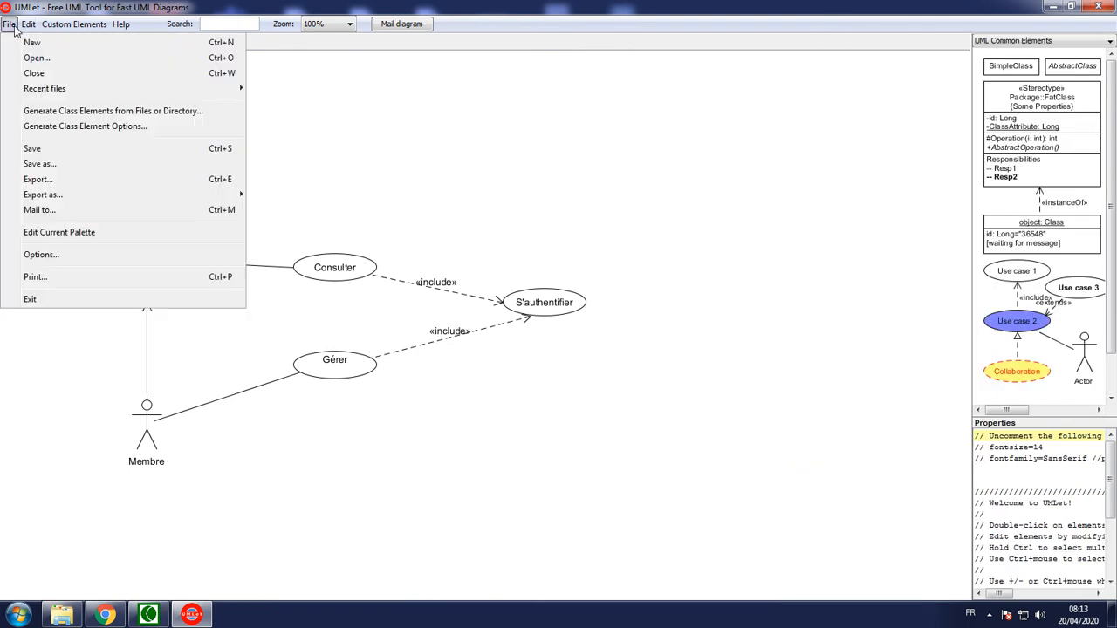
mouse_move(63, 199)
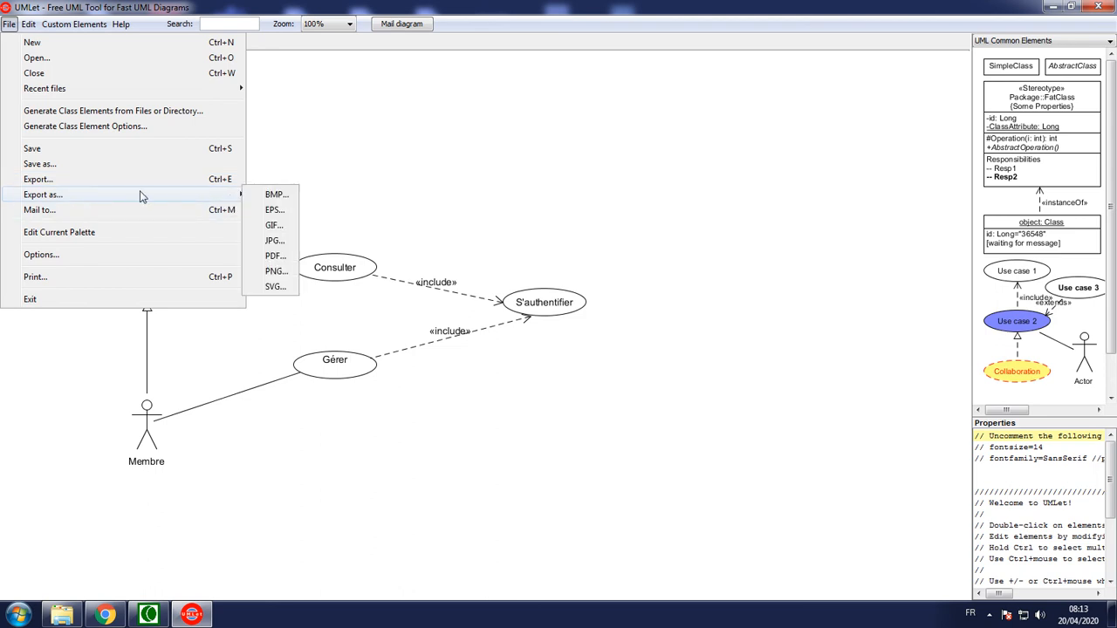
click(8, 24)
click(8, 25)
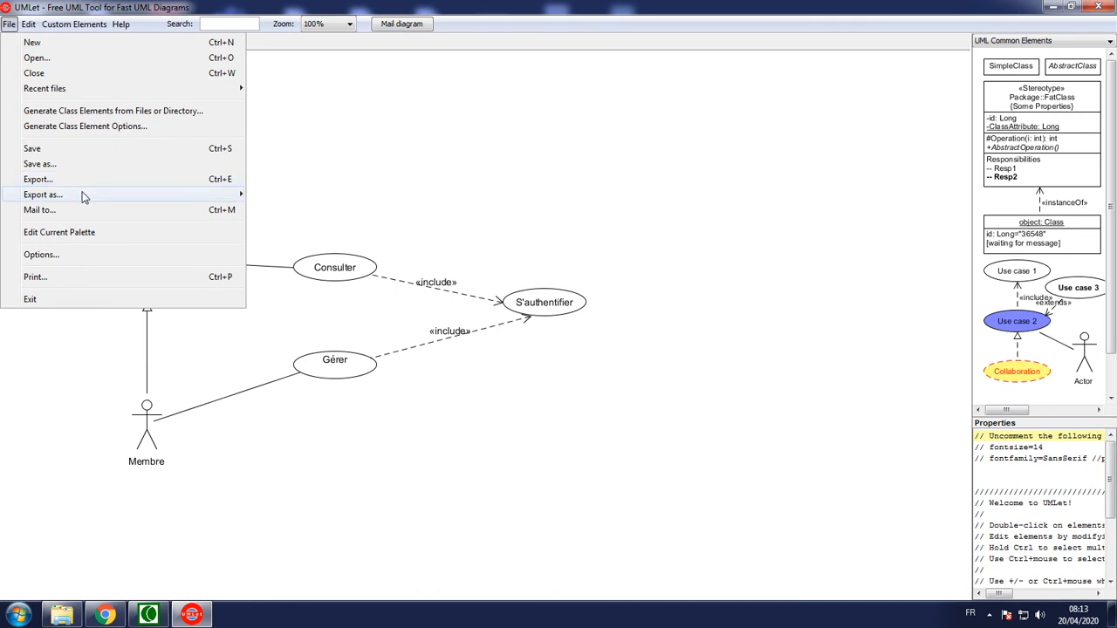
mouse_move(86, 202)
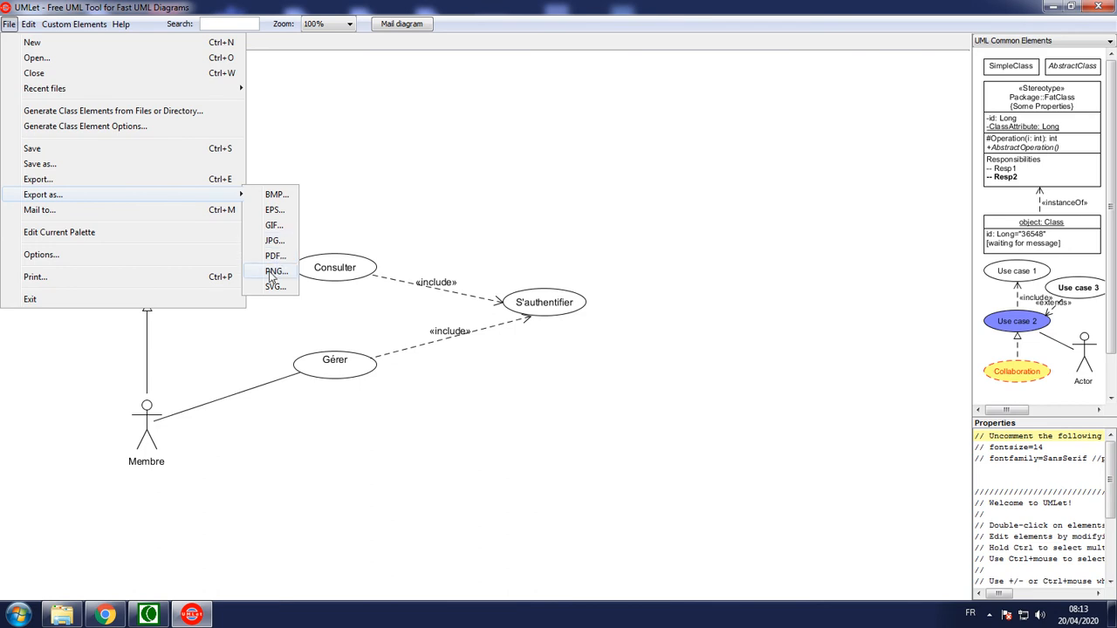
click(274, 272)
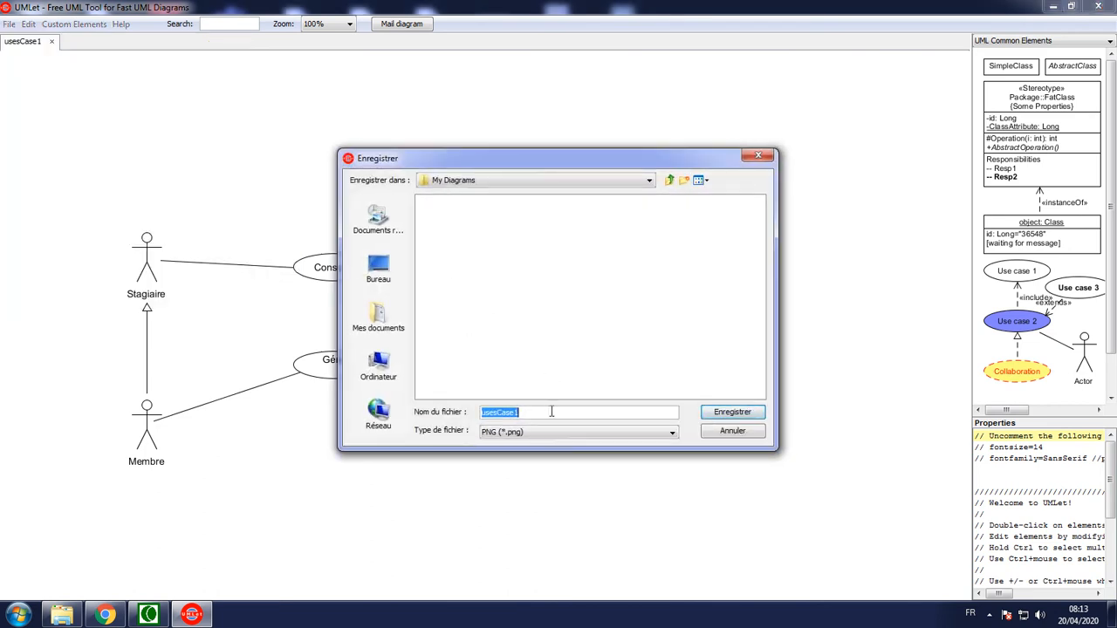
click(733, 412)
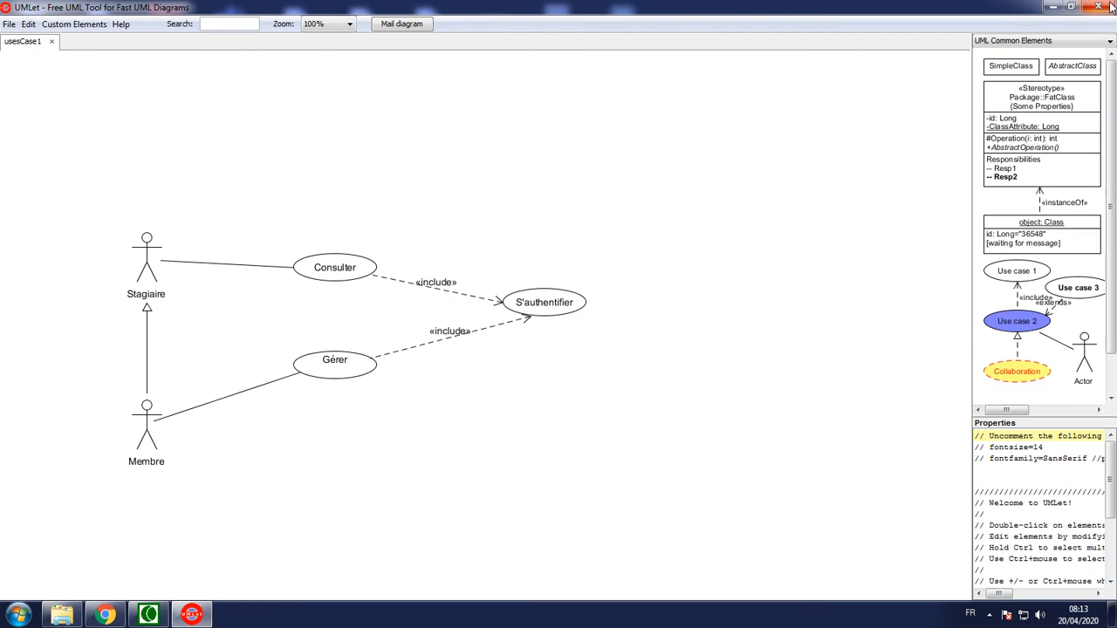
Close UMLet and view the exported usesCase1 PNG image from the My Diagrams folder
click(1112, 6)
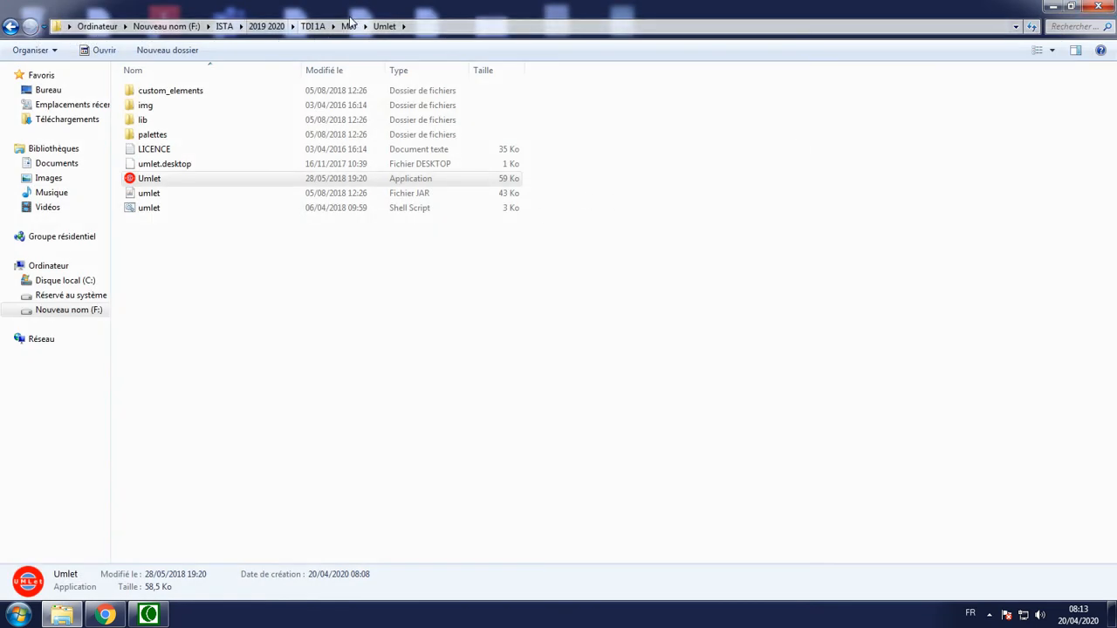
click(350, 25)
double_click(175, 90)
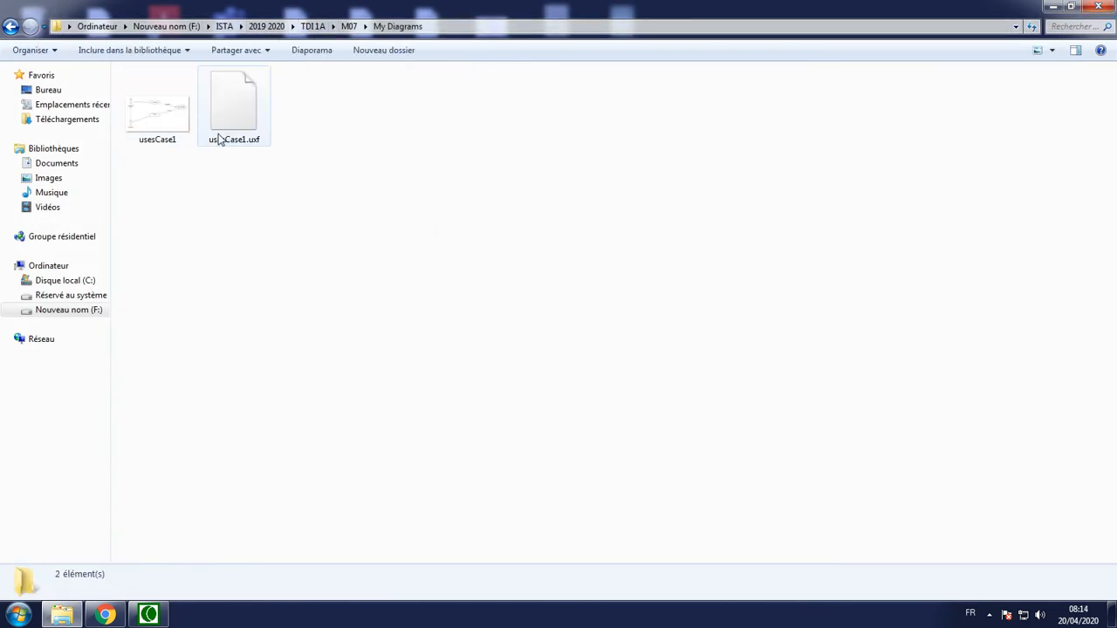
double_click(165, 117)
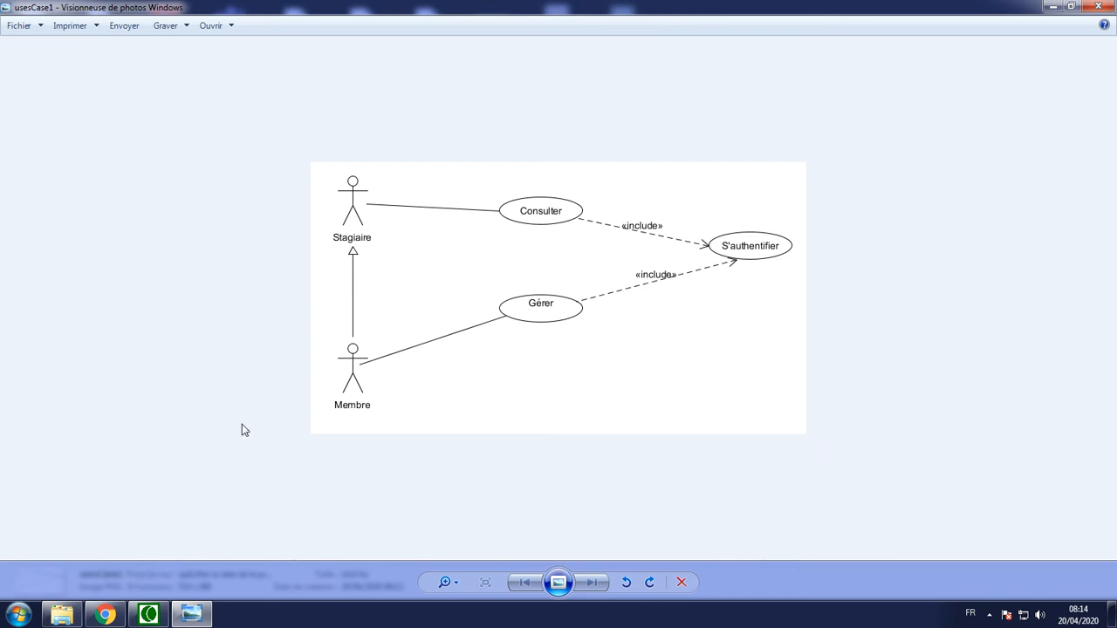
Return to Windows Explorer and start UMLet again from the Umlet folder in M07 for a new diagram
click(62, 615)
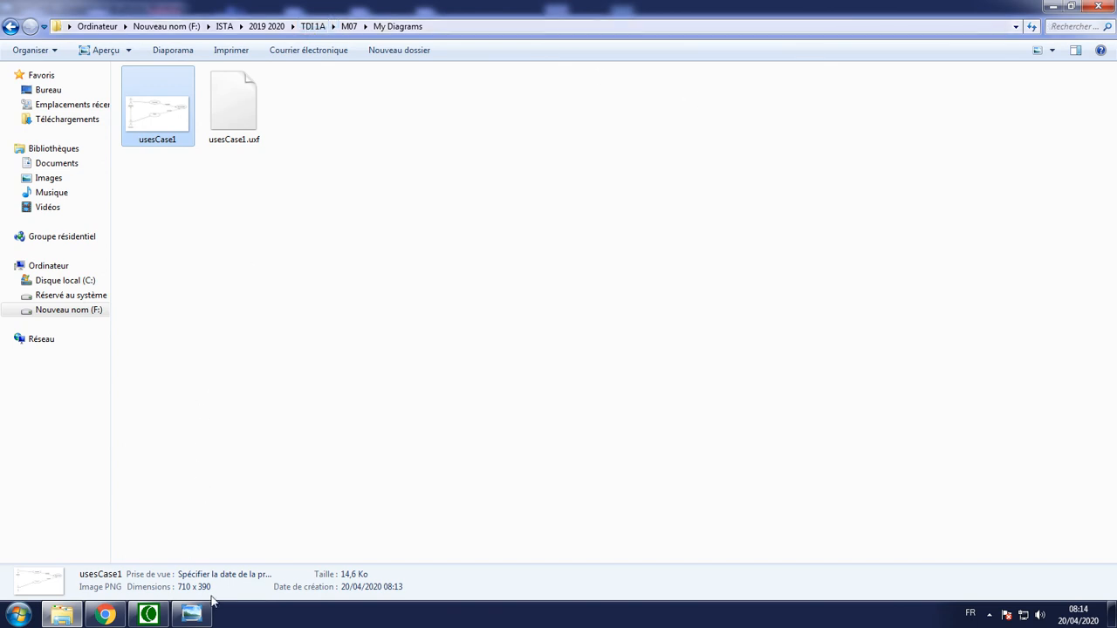
click(347, 27)
double_click(172, 106)
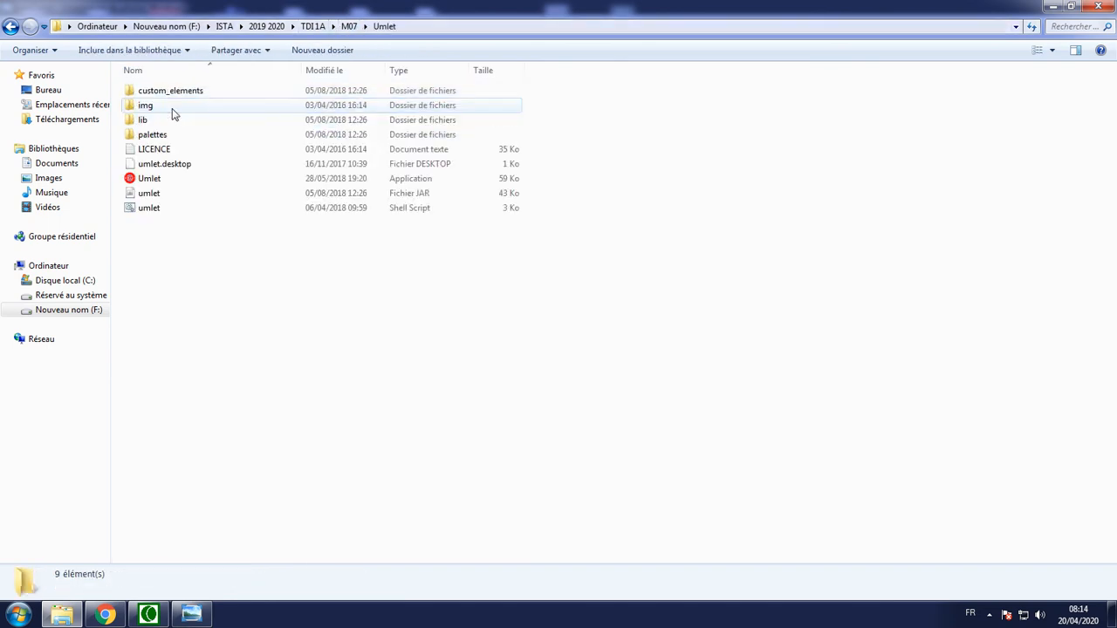
double_click(159, 181)
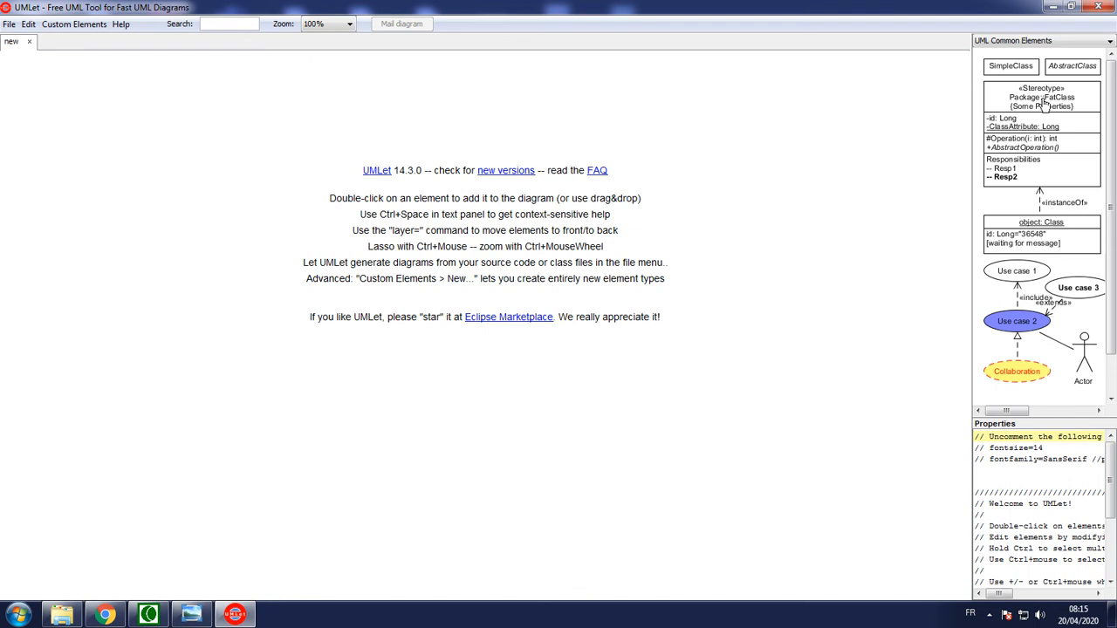
Place a simple class in the empty diagram and name it Stagiaire
drag(1010, 67, 294, 240)
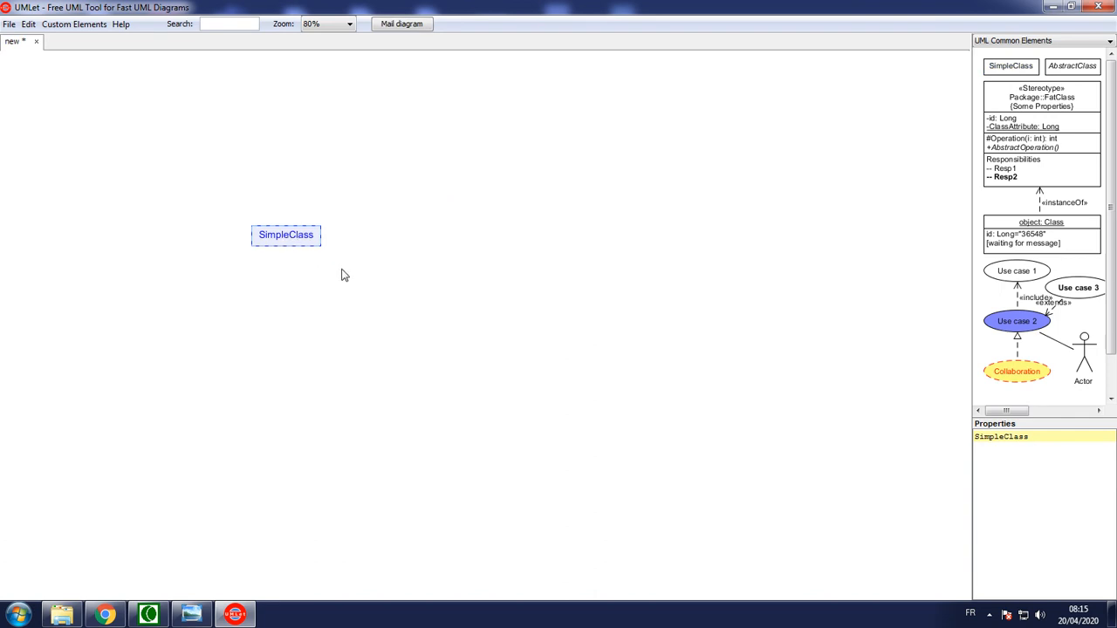
drag(1039, 441, 941, 435)
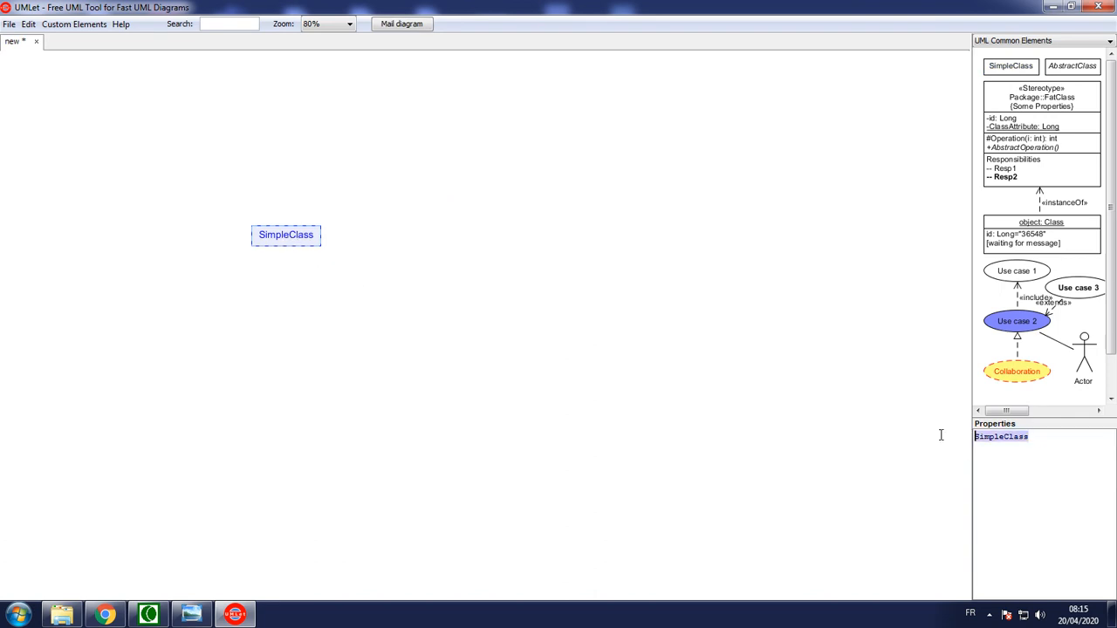
text(Sta)
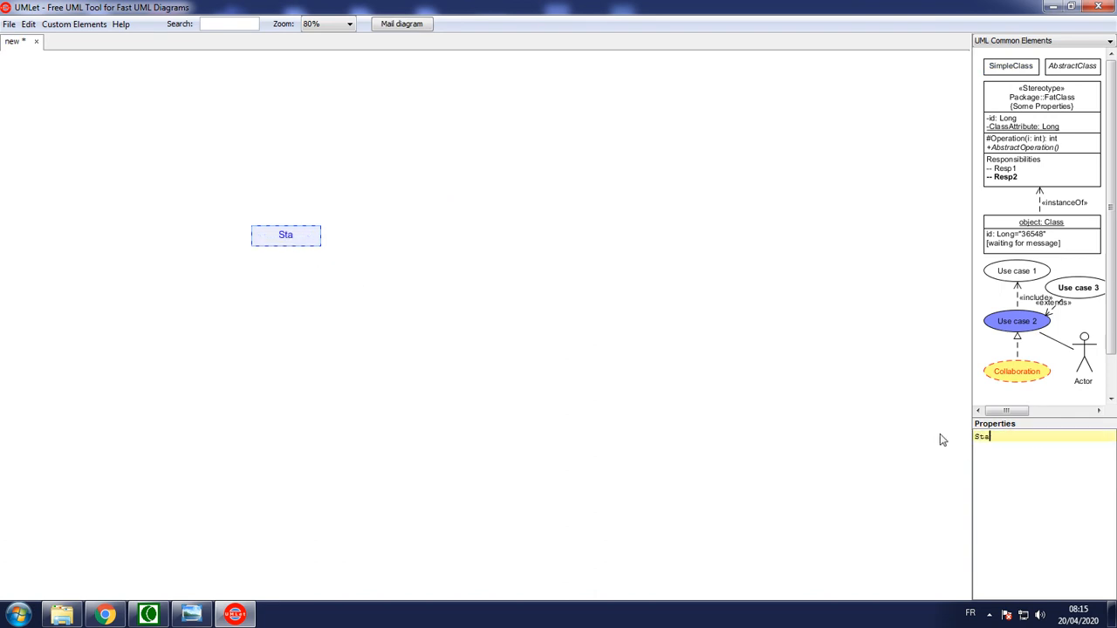
text(giaire)
key(Return)
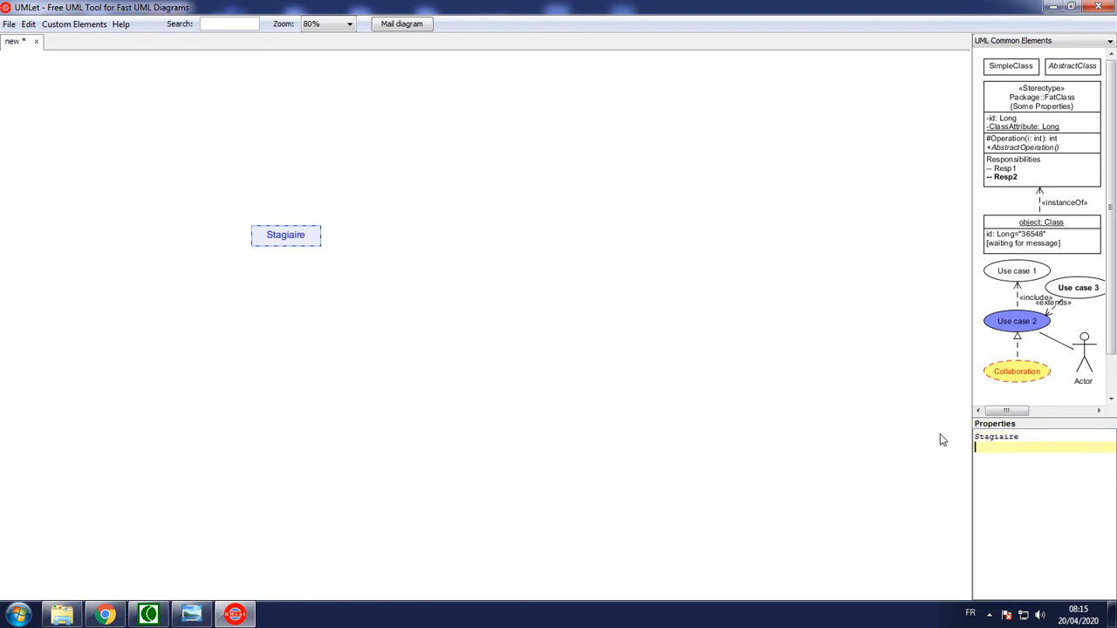
Place a FatClass element with attribute and operation sections beside the simple Stagiaire class
drag(1017, 112, 543, 273)
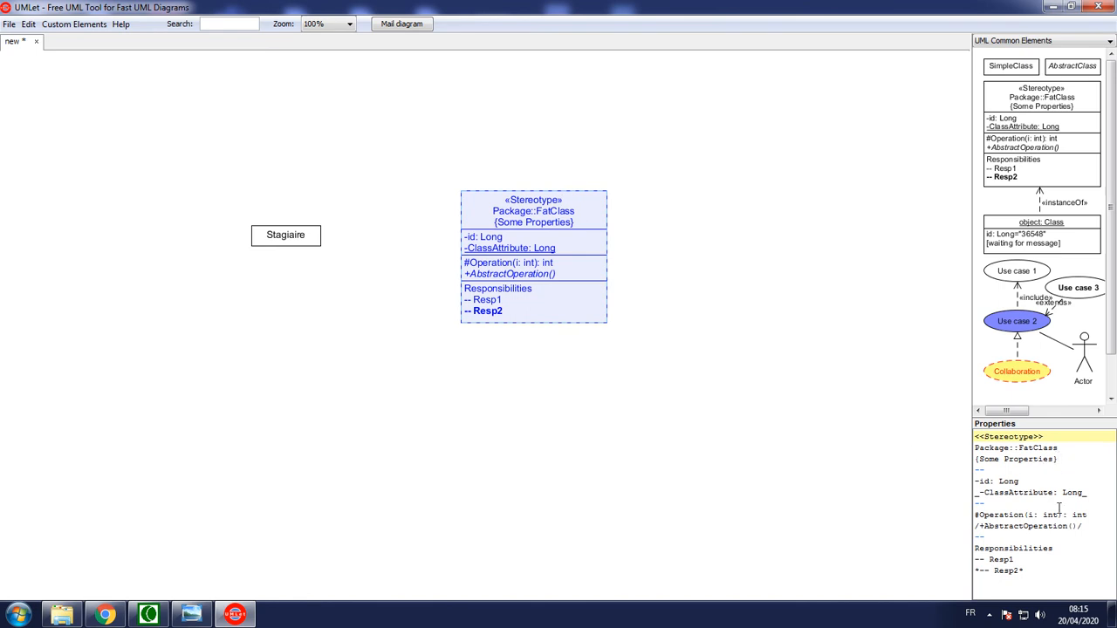
click(1032, 561)
click(1045, 515)
double_click(986, 481)
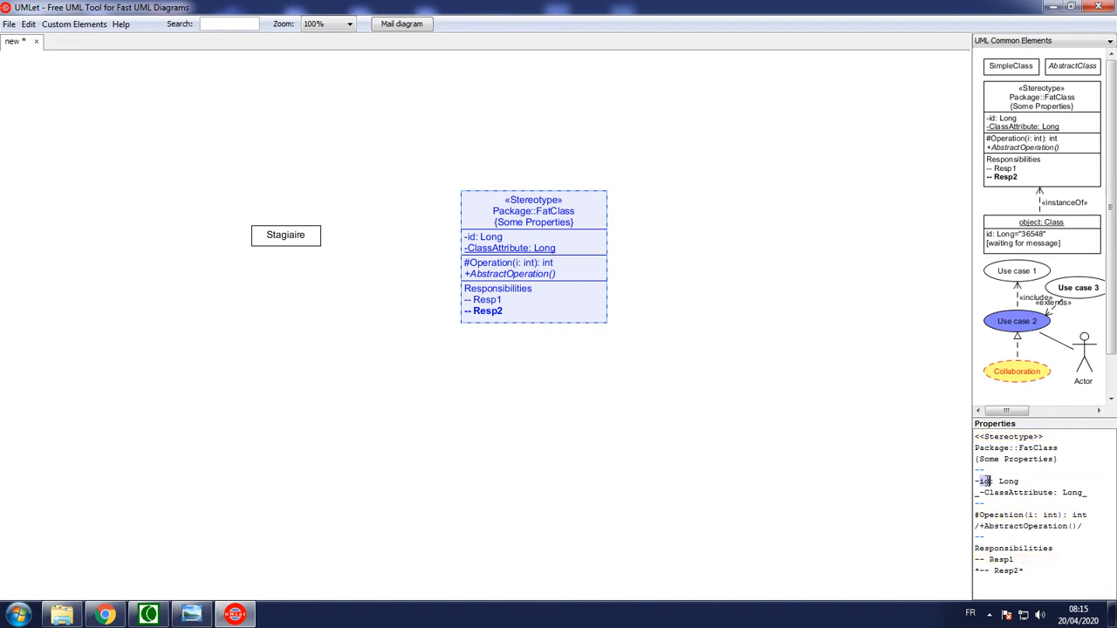
click(1034, 482)
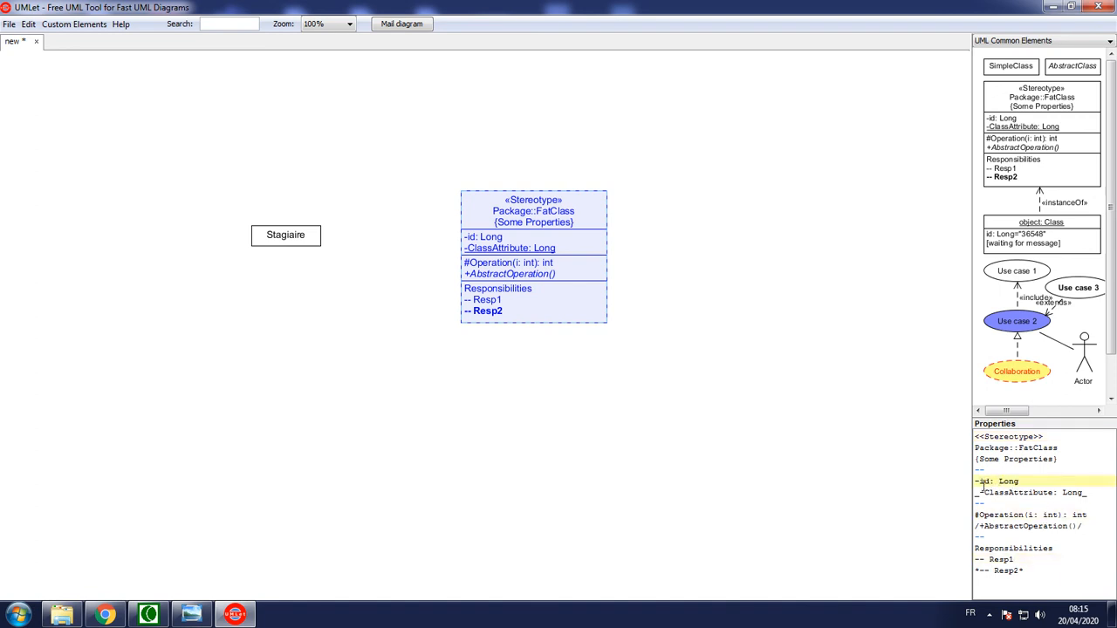
click(1091, 498)
drag(1088, 494, 1076, 479)
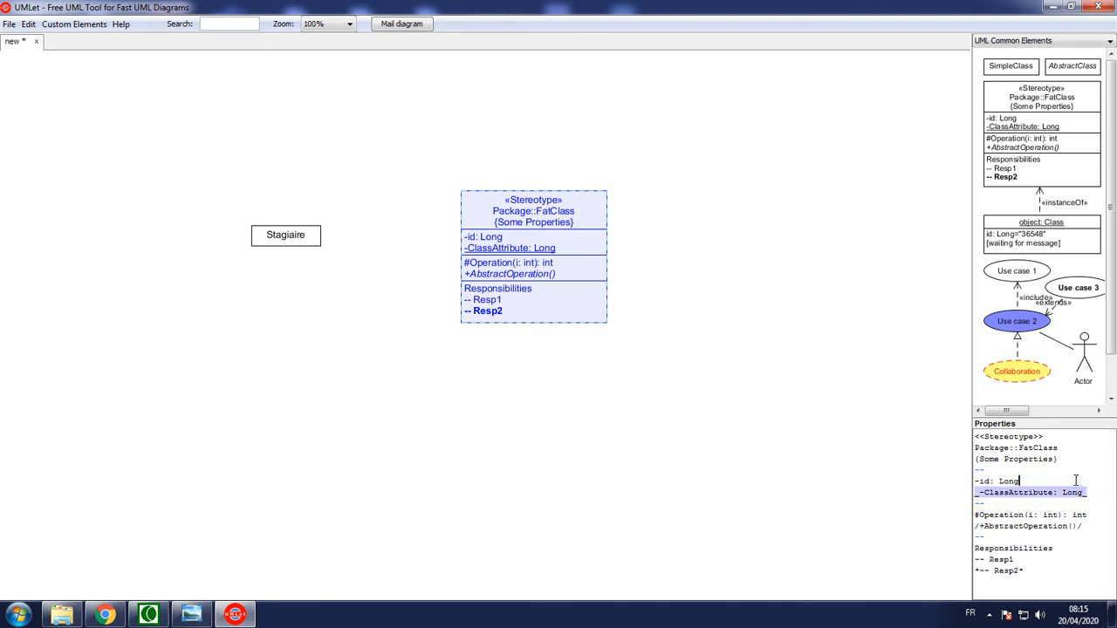
Replace the stereotype, package name and property lines of the detailed class with the name Stagiaire
double_click(997, 451)
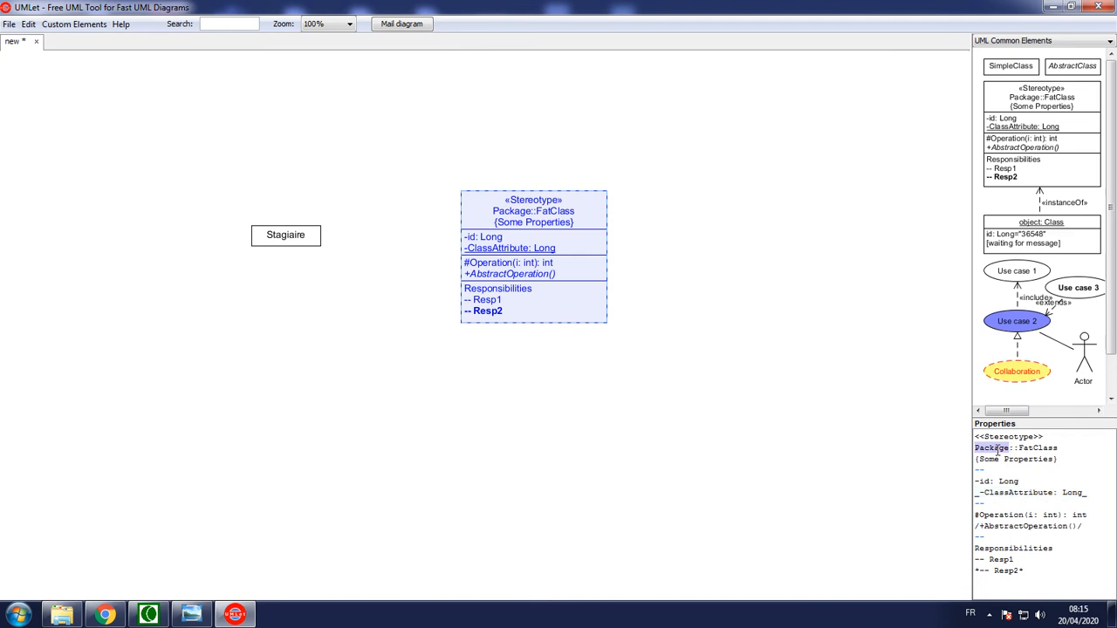
drag(1075, 450, 974, 449)
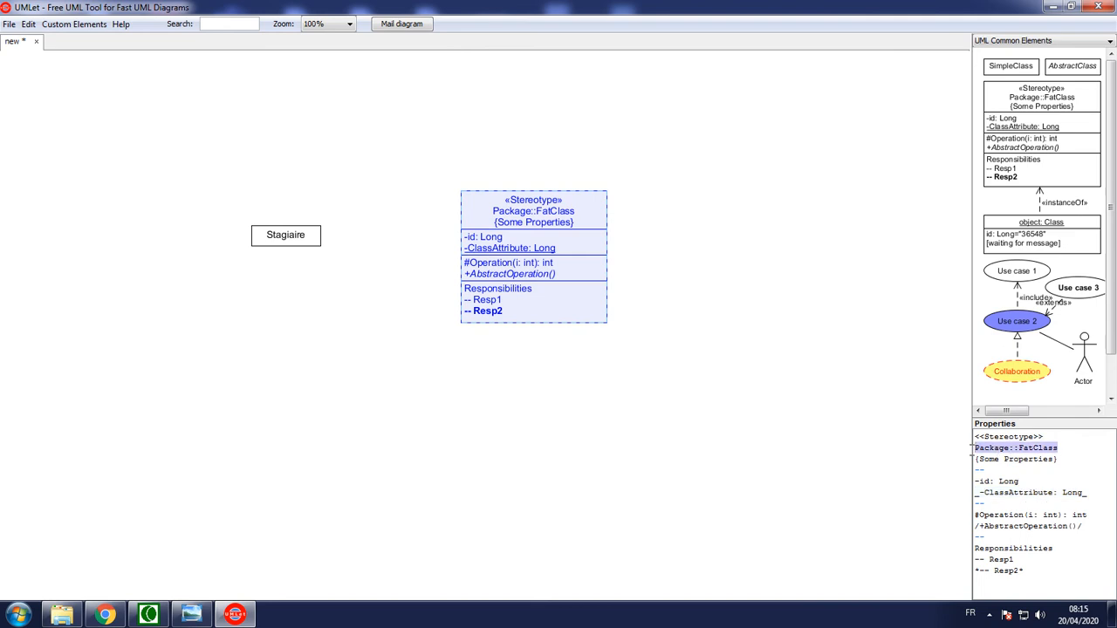
click(1084, 448)
drag(1077, 449, 975, 434)
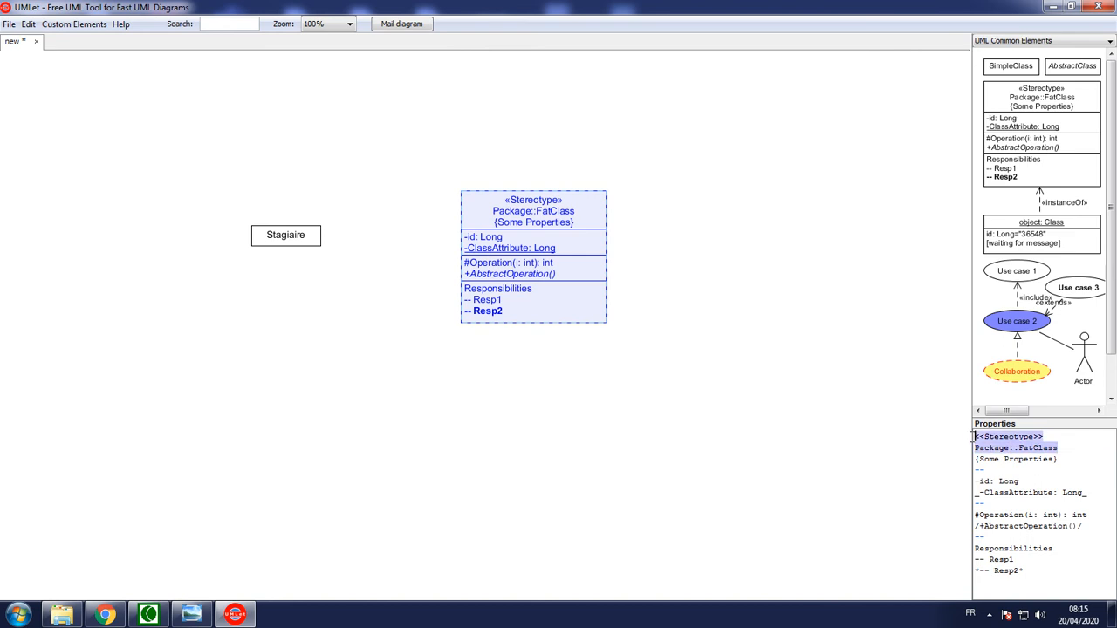
drag(1058, 460, 972, 442)
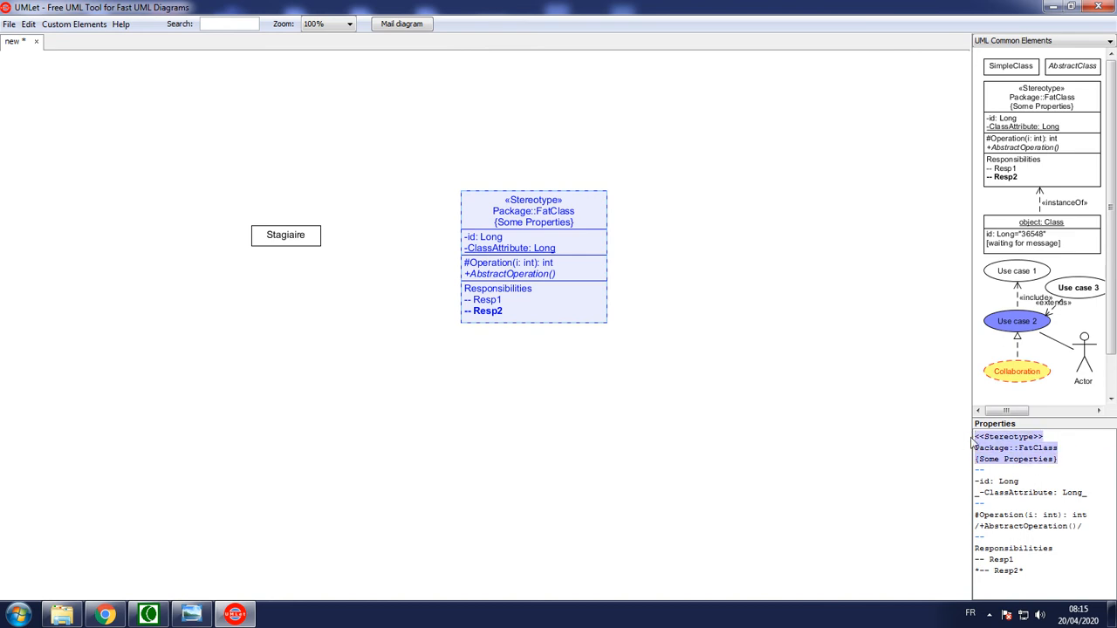
text(Stagiaire)
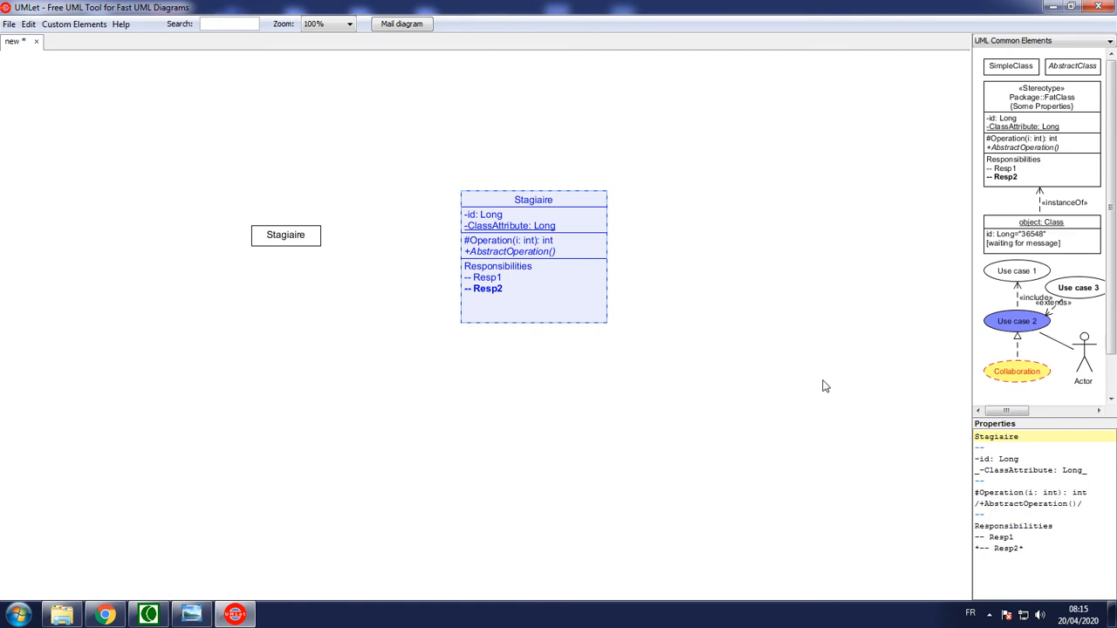
click(729, 411)
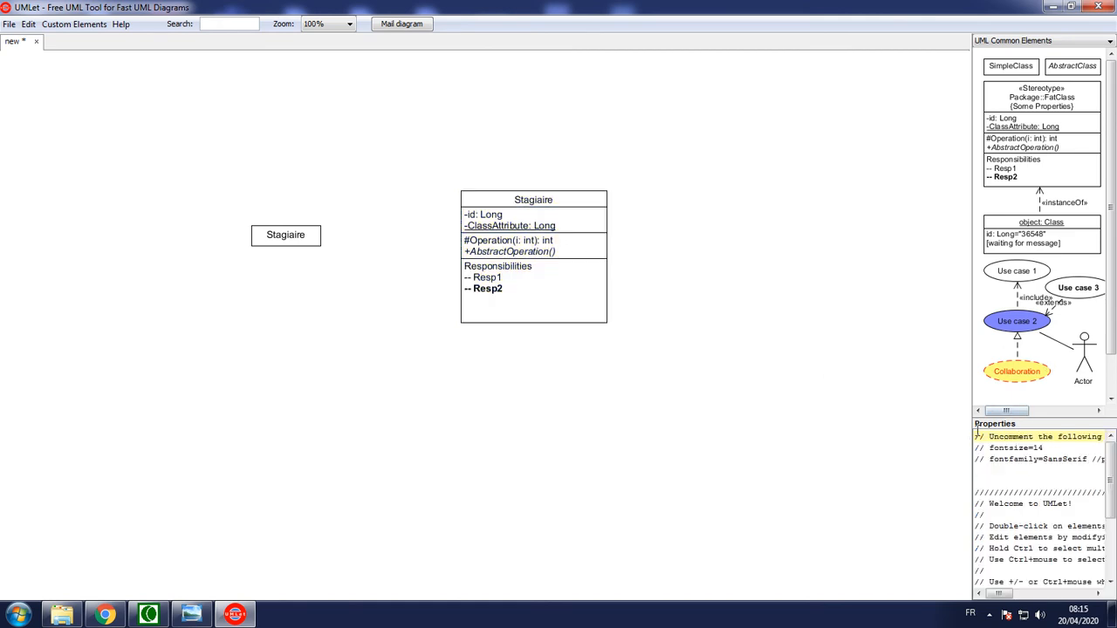
Widen the properties area and replace the detailed class's id attribute with -numInscription: String
drag(971, 412, 836, 392)
click(555, 262)
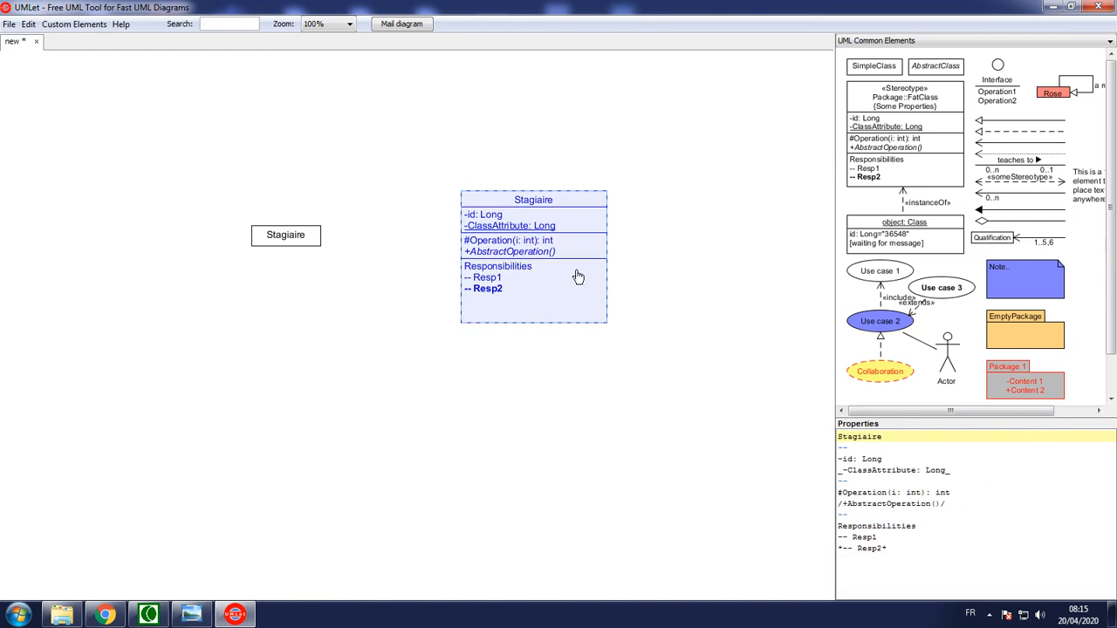
drag(880, 459, 843, 458)
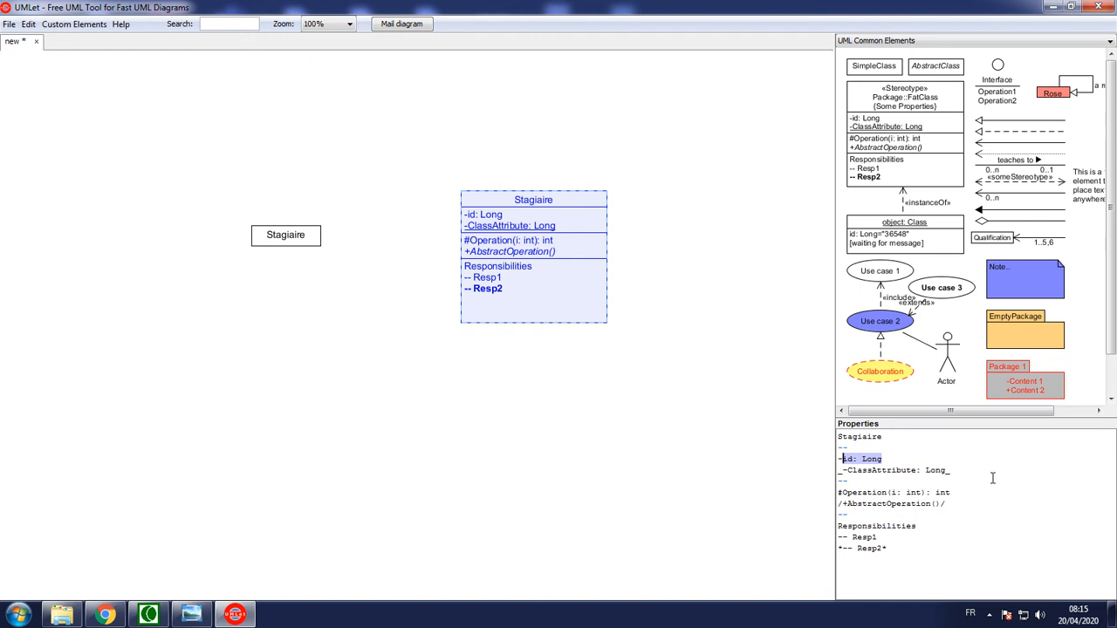
key(BackSpace)
text(numIn)
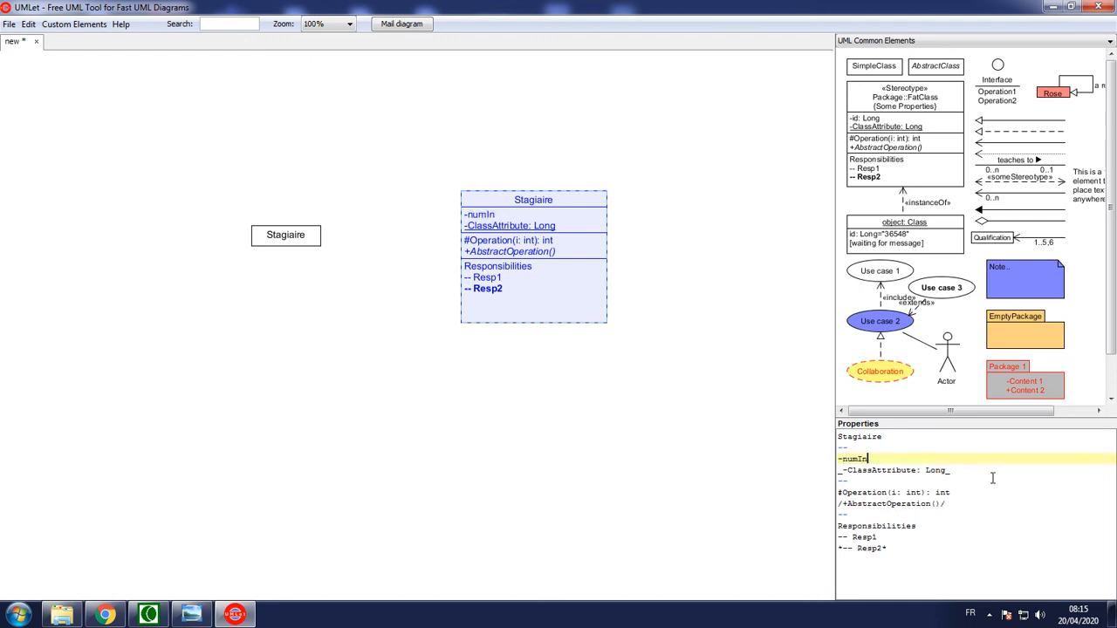
text(scription: String)
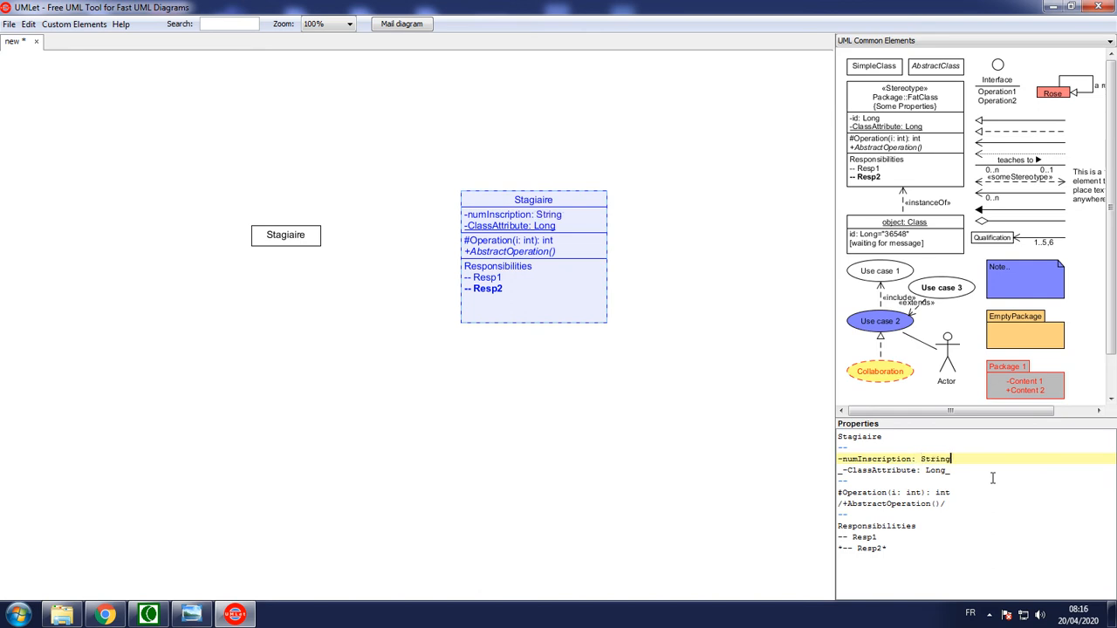
click(986, 501)
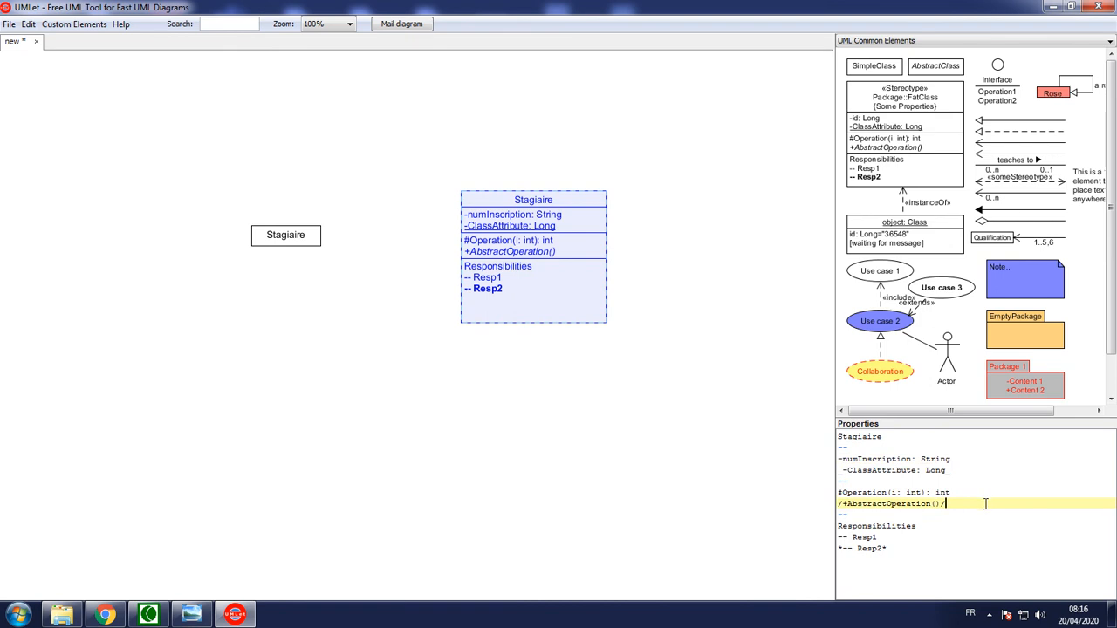
Replace the underlined class attribute of the detailed Stagiaire class with the private attribute -nom: String
drag(956, 471, 843, 470)
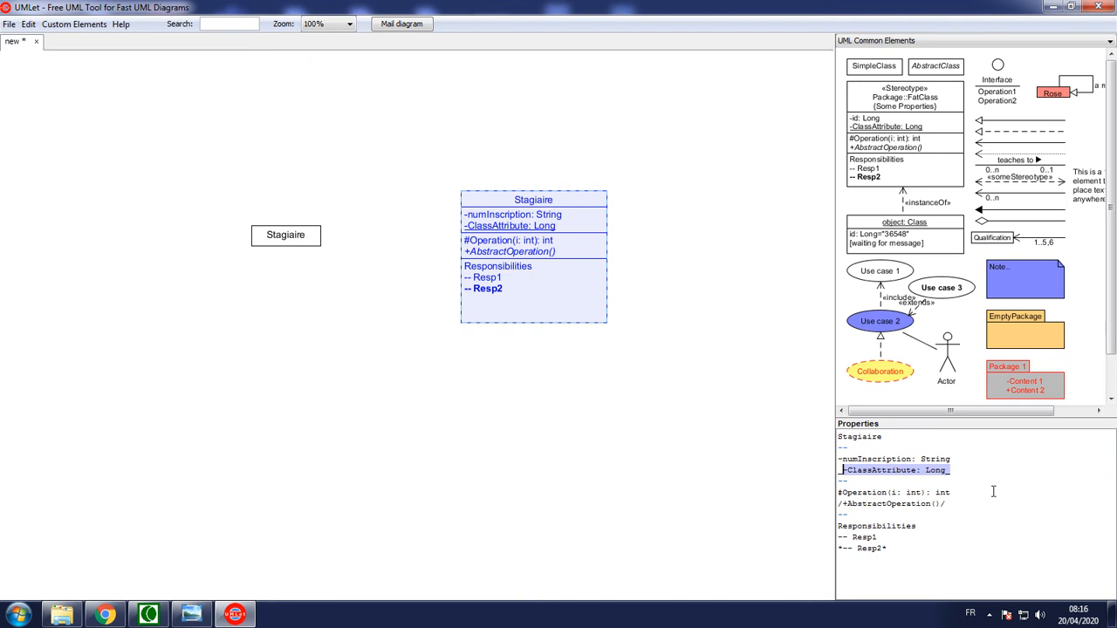
key(BackSpace)
text(_no)
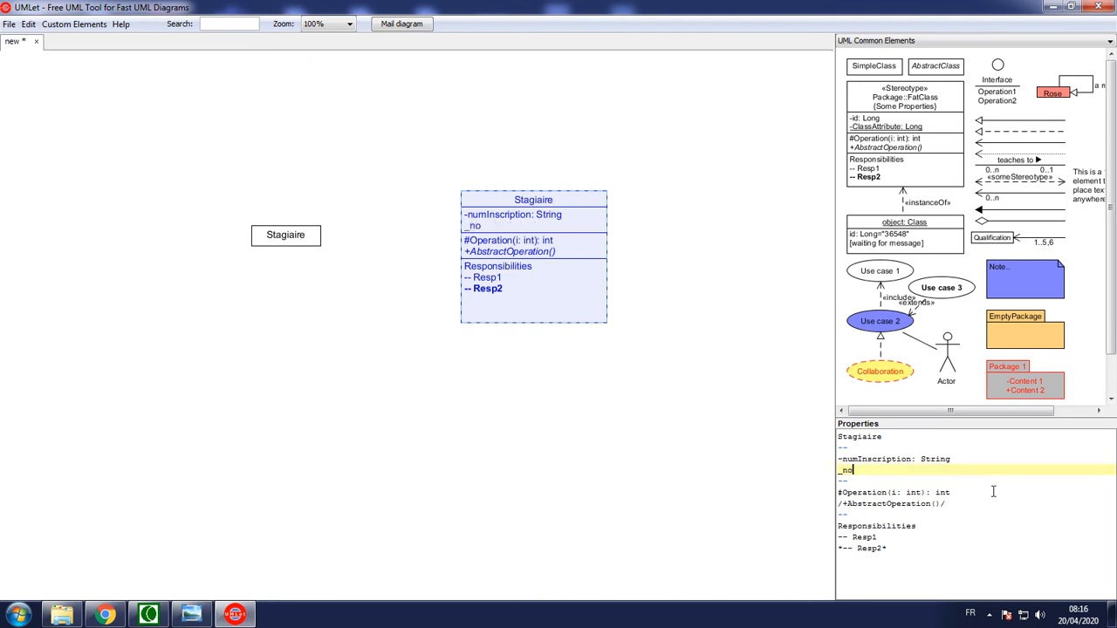
text(m: String)
key(Return)
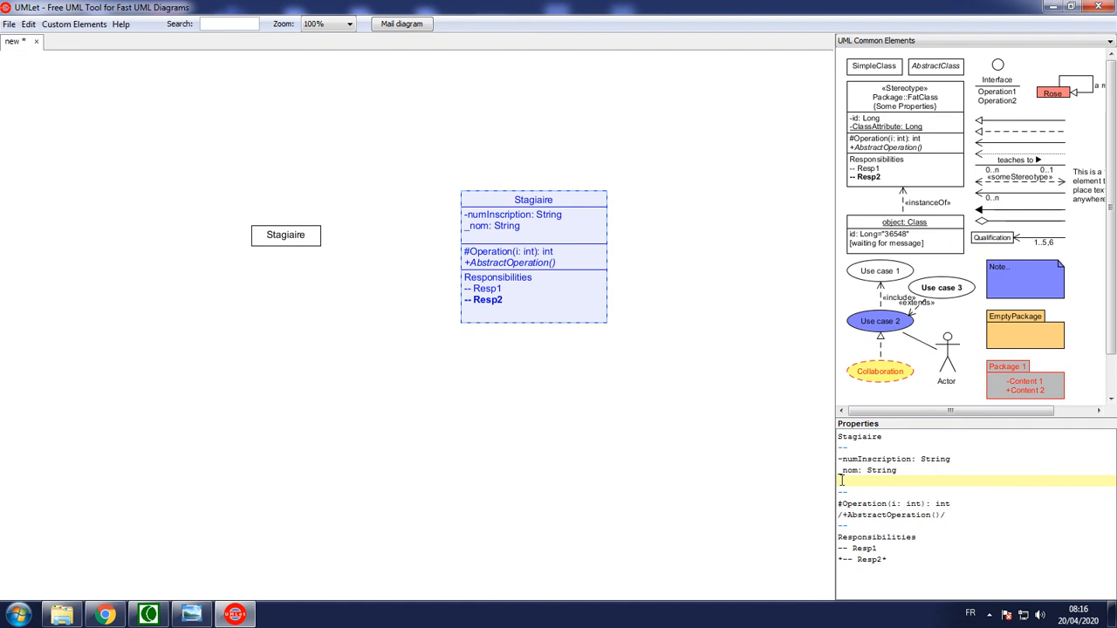
key(Up)
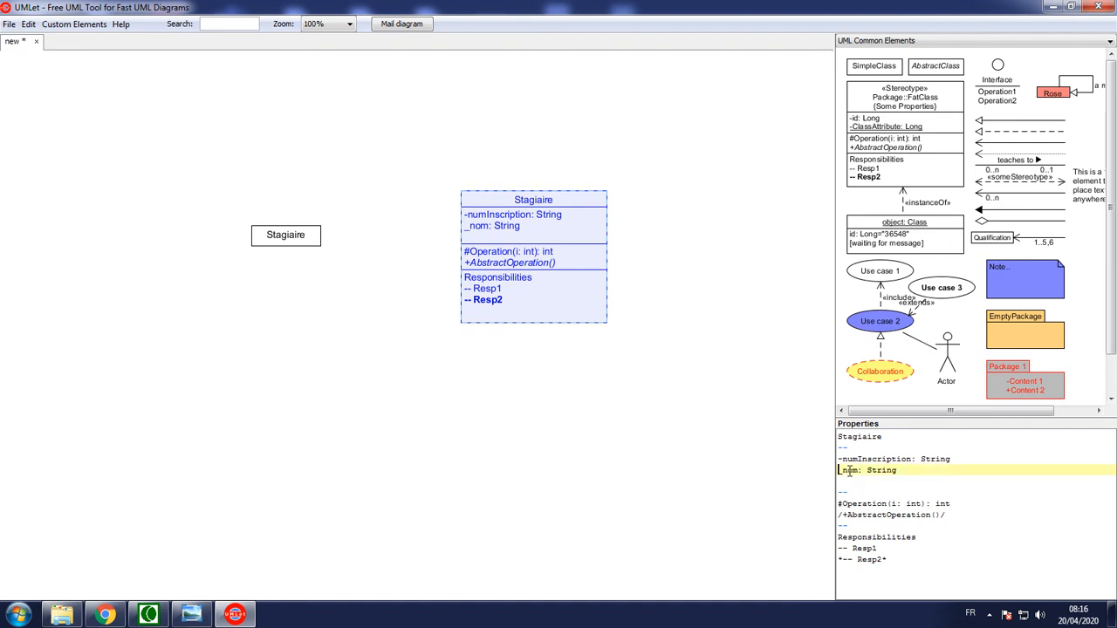
key(Delete)
text(-)
key(Down)
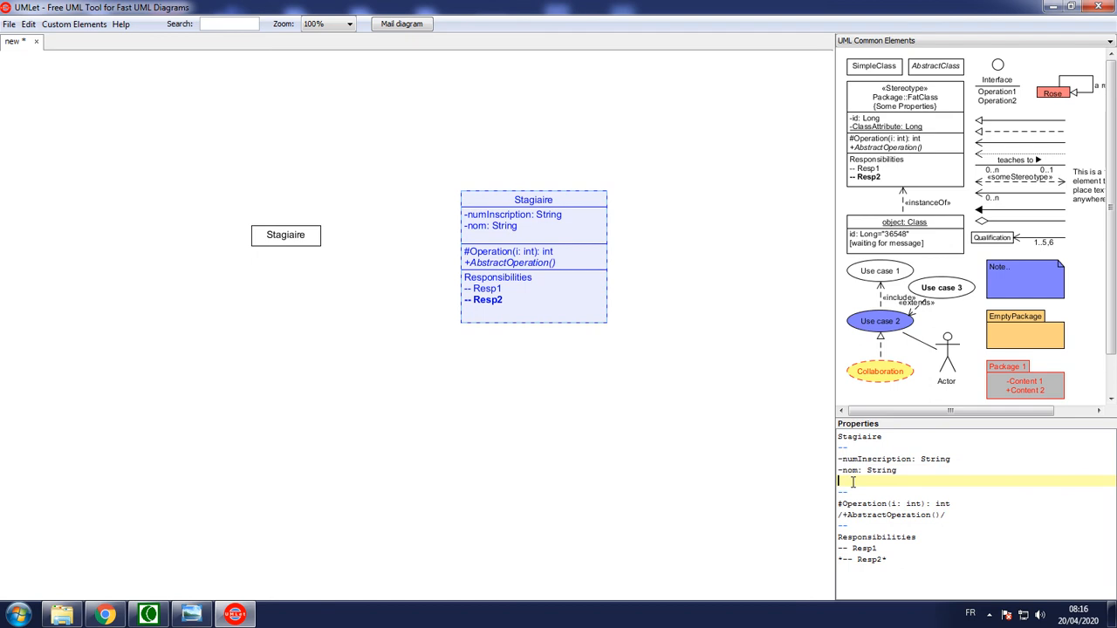
Add the private attribute -prenom: String below nom in the detailed Stagiaire class
text(-prenom: ST)
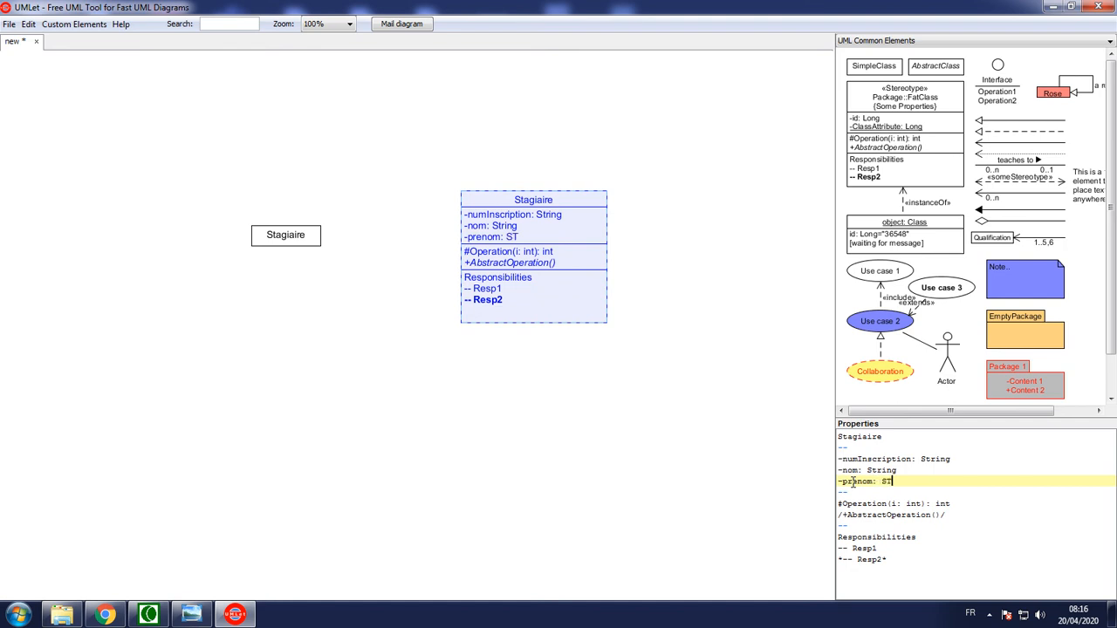
text(ring)
key(BackSpace)
key(BackSpace)
key(BackSpace)
key(BackSpace)
key(BackSpace)
text(tring)
key(Return)
Add the private attribute -dateNaissance: Date as the last attribute of the detailed Stagiaire class
text(-)
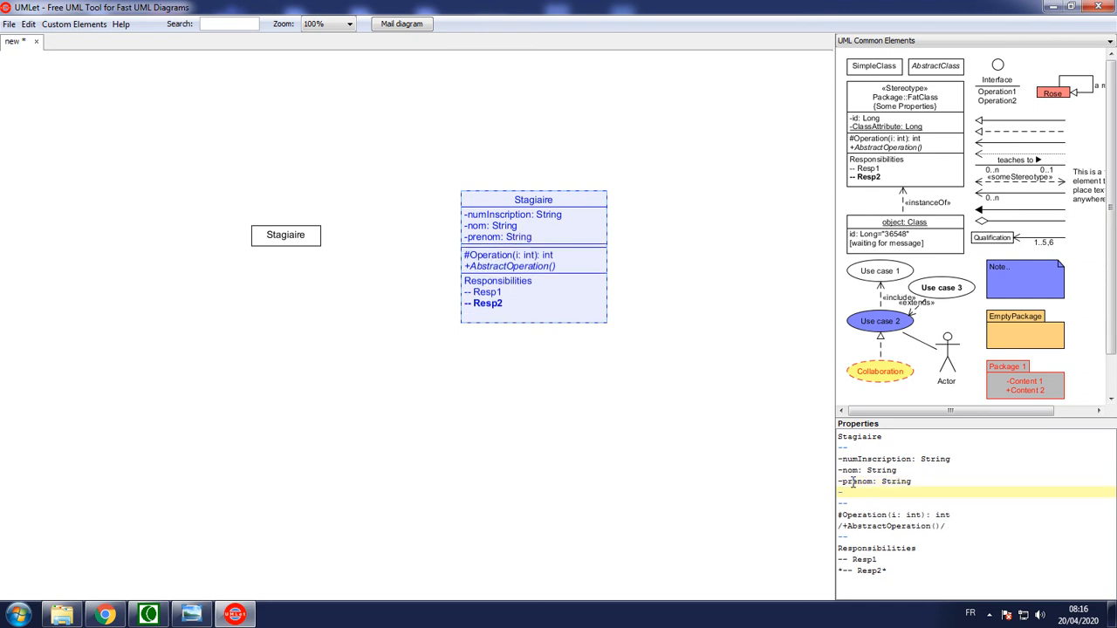
text(dateN)
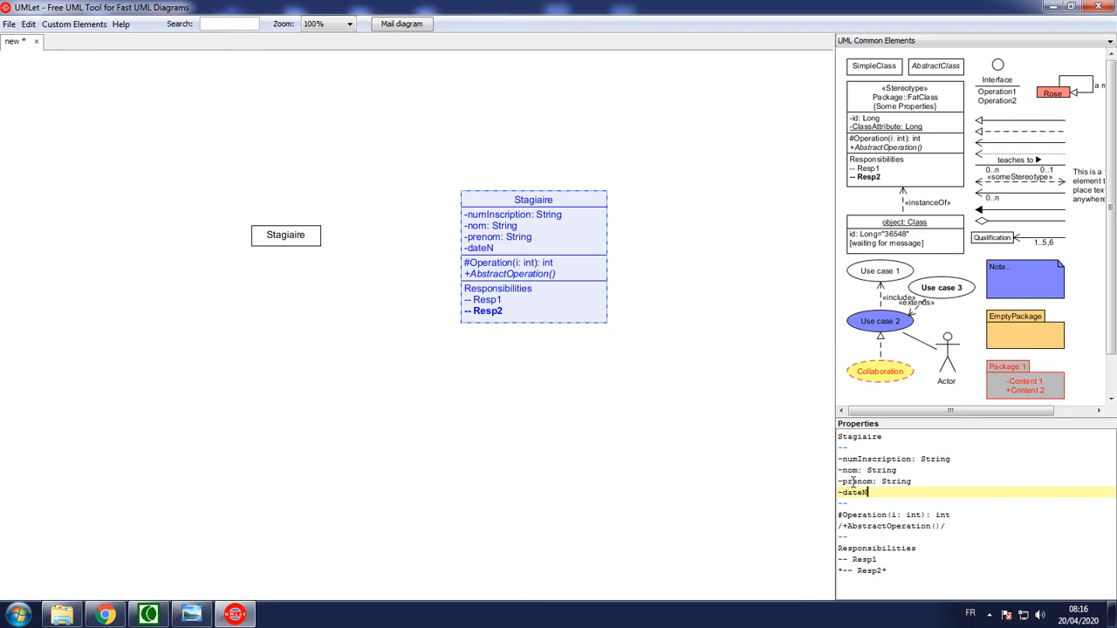
text(aiss)
text(ance: Date)
Delete the Responsibilities section, including its separator line, from the detailed Stagiaire class
click(955, 524)
drag(955, 523, 853, 515)
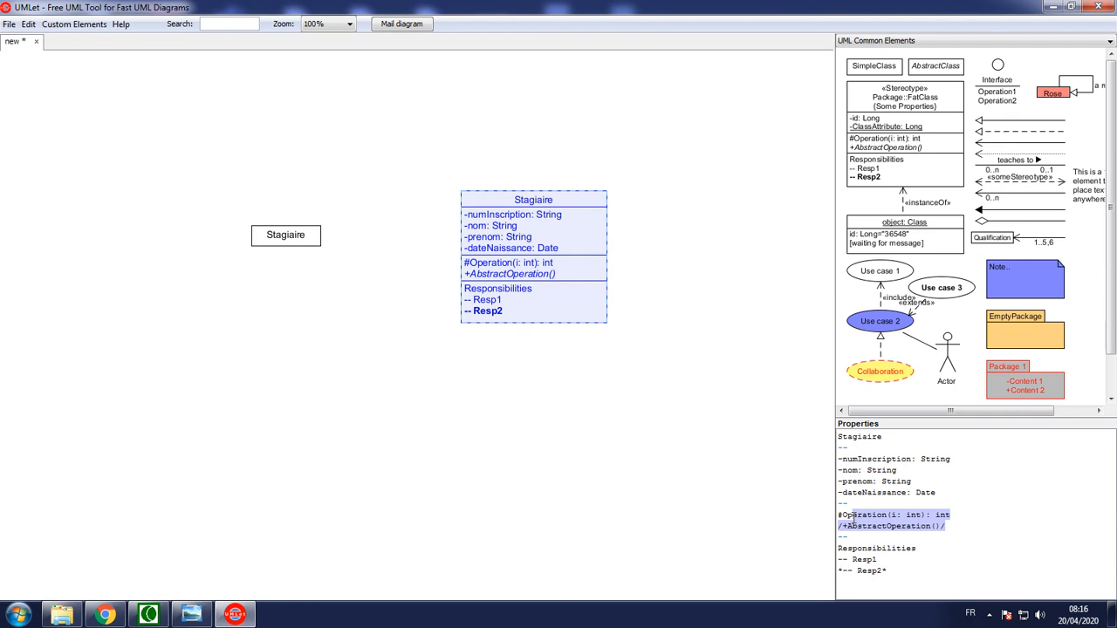
drag(908, 575, 827, 536)
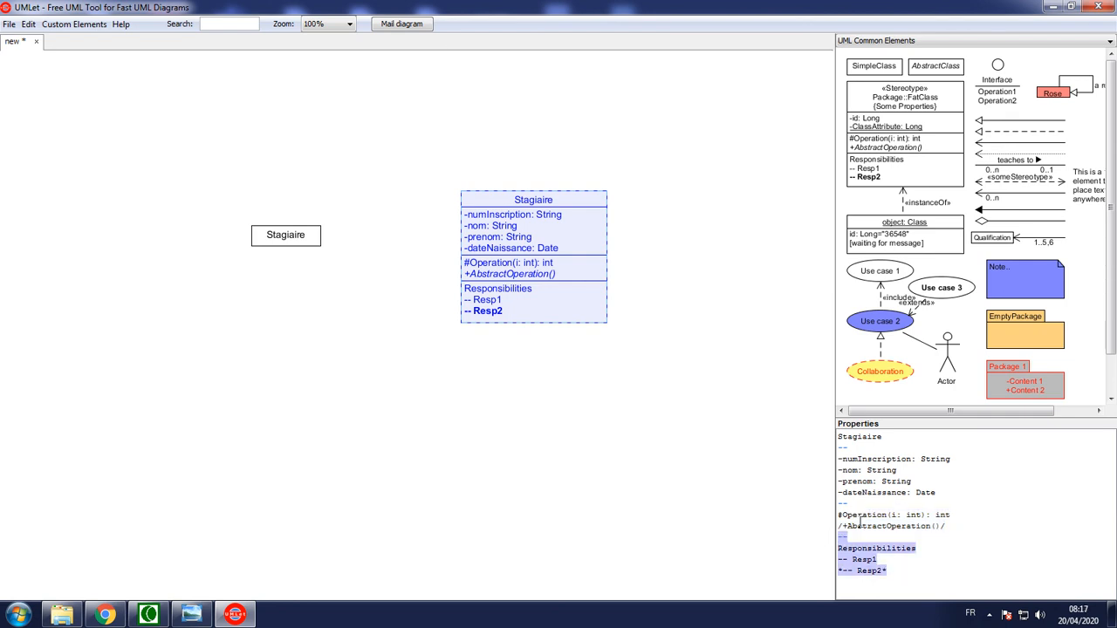
key(Delete)
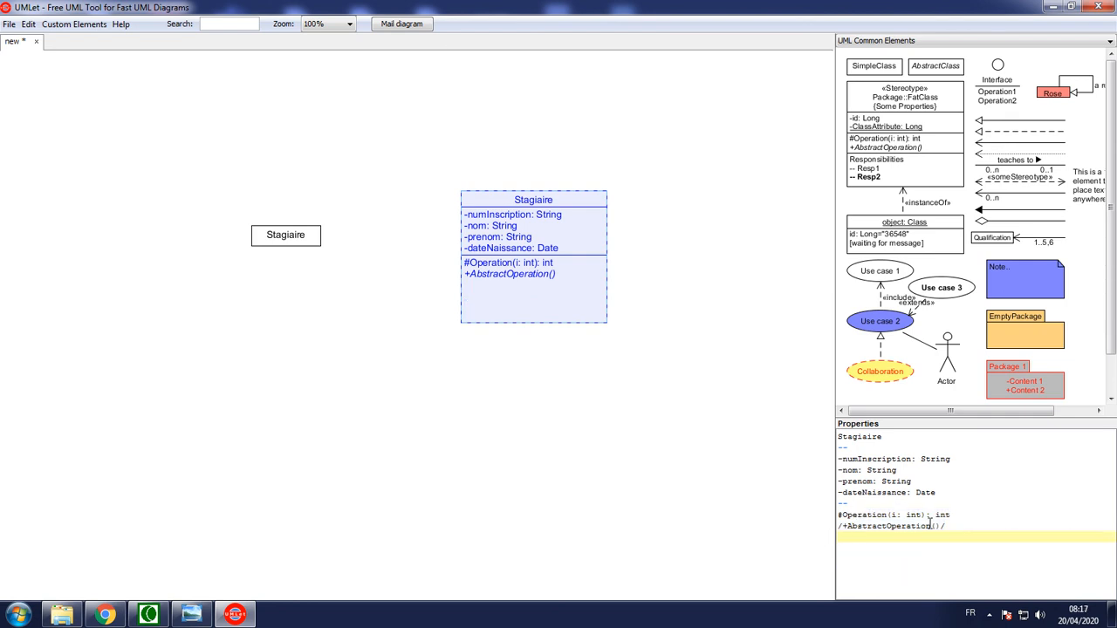
Replace both sample operations of the detailed class with the public parameterless constructor +Stagiaire()
drag(956, 518, 946, 516)
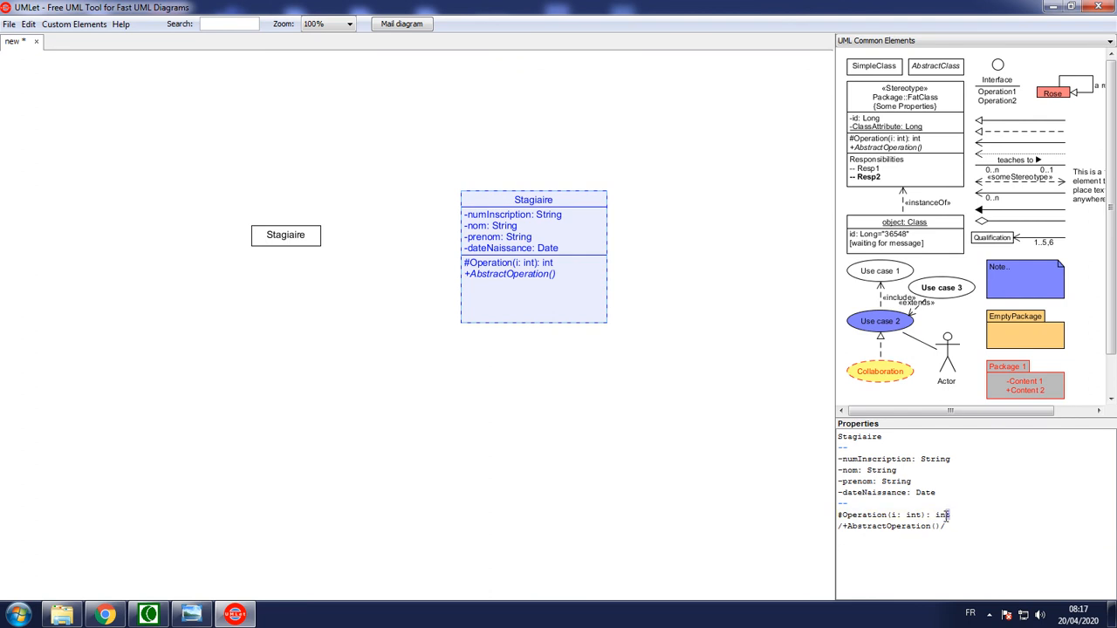
drag(946, 526, 838, 514)
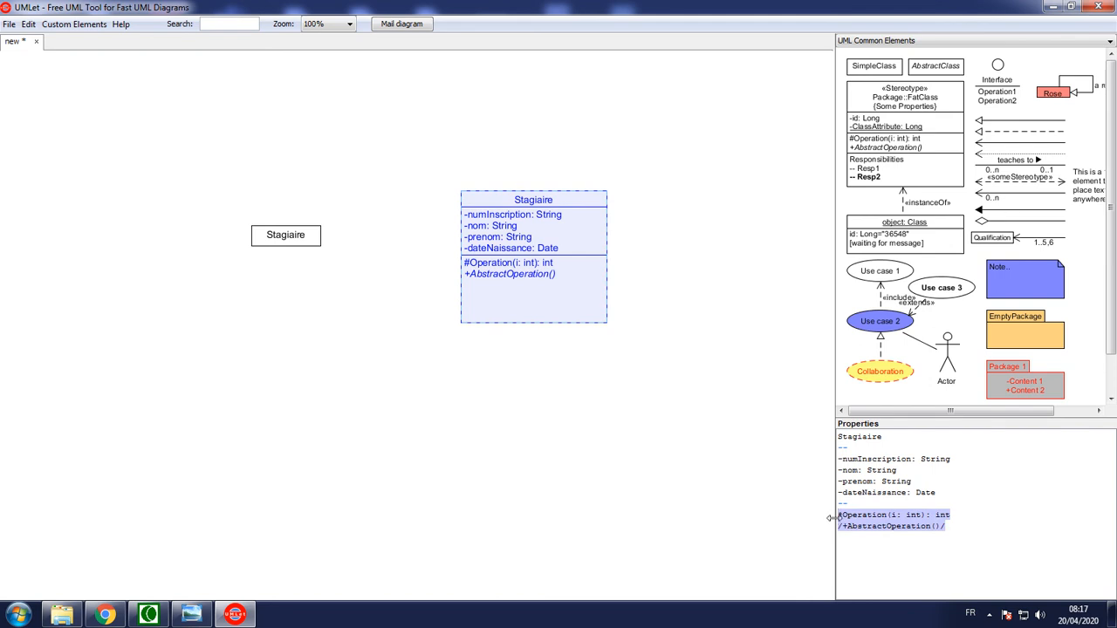
text(+)
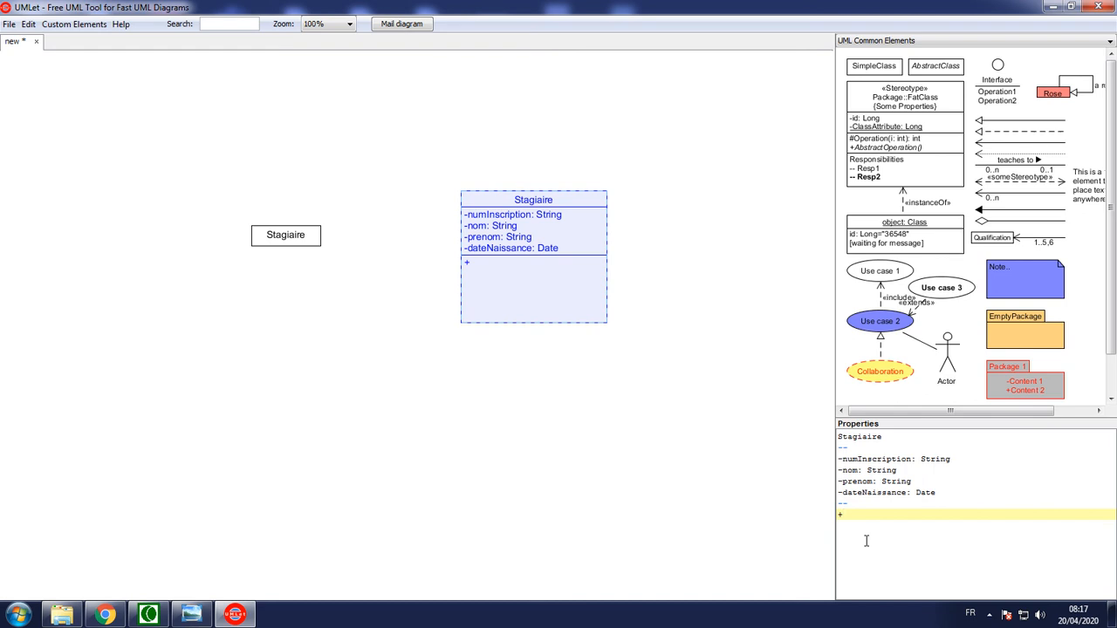
text(Stagiaire())
key(BackSpace)
key(BackSpace)
key(BackSpace)
text(e())
Begin a second public constructor, +Stagiaire, on a new line with numInscription as its first parameter
key(Return)
text(S)
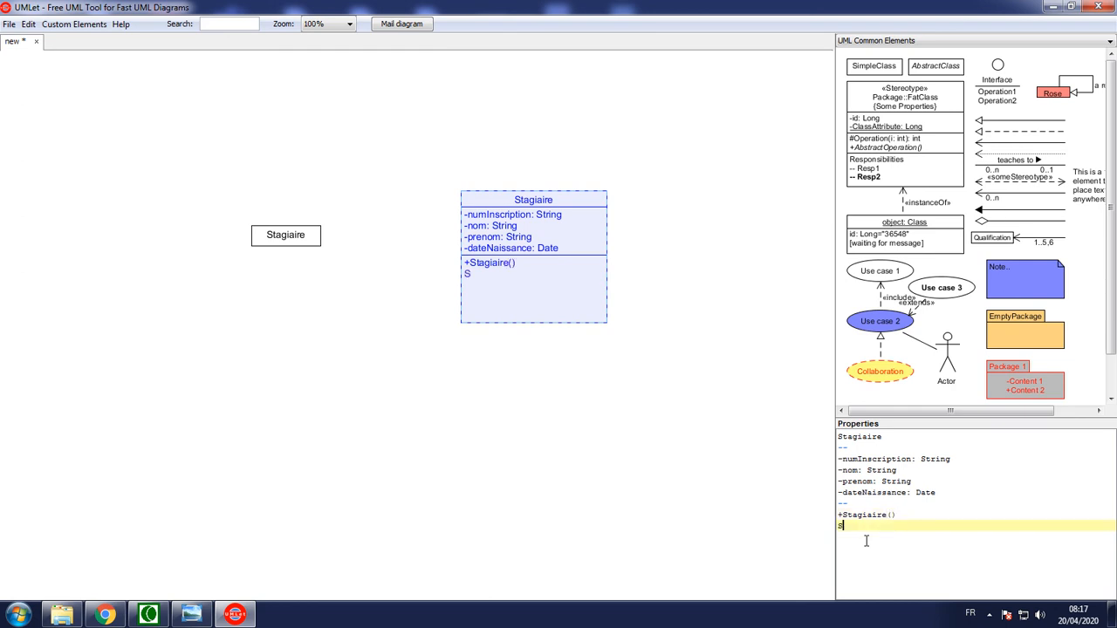
key(BackSpace)
text(+Stagiaire(numInscription,)
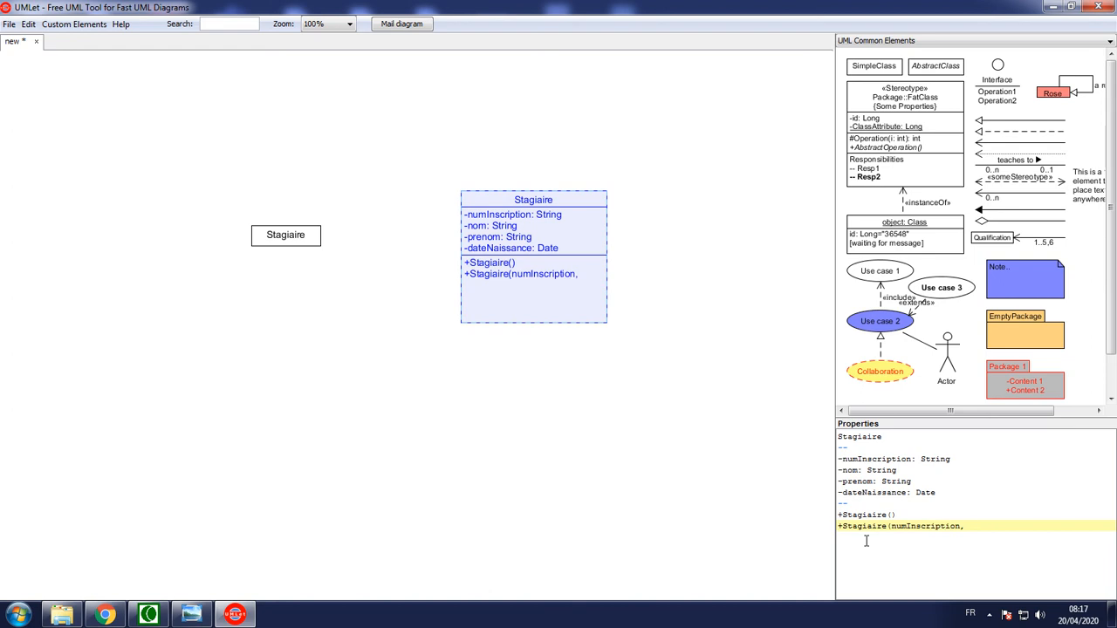
key(BackSpace)
key(BackSpace)
text(: String)
text(, nom:)
text( String)
text(,)
key(BackSpace)
key(BackSpace)
key(BackSpace)
key(BackSpace)
key(BackSpace)
key(BackSpace)
key(BackSpace)
key(BackSpace)
key(BackSpace)
key(BackSpace)
key(BackSpace)
key(BackSpace)
key(BackSpace)
key(BackSpace)
key(BackSpace)
key(BackSpace)
key(BackSpace)
key(BackSpace)
key(BackSpace)
key(BackSpace)
Complete the second constructor with the parameters nom, prenom and dateNaissance, and widen the class box to fit its text
text(n, nom, prenom, dateNaissance))
click(597, 260)
drag(607, 244, 733, 246)
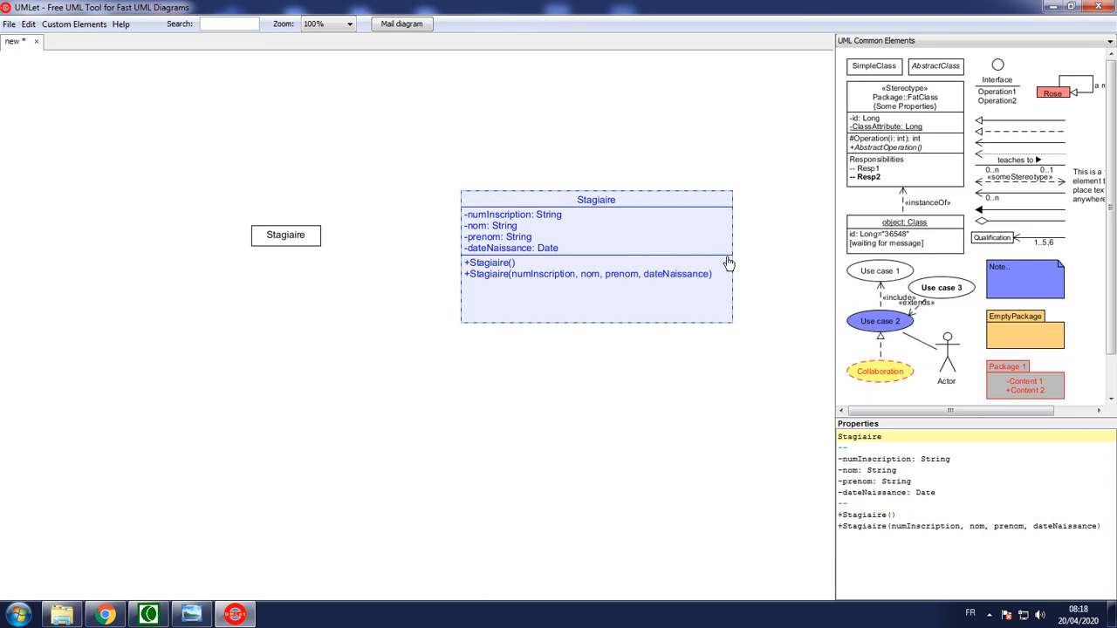
Add the public operation +ToString(): String below the constructors of the detailed Stagiaire class
click(1103, 528)
key(Return)
text(+)
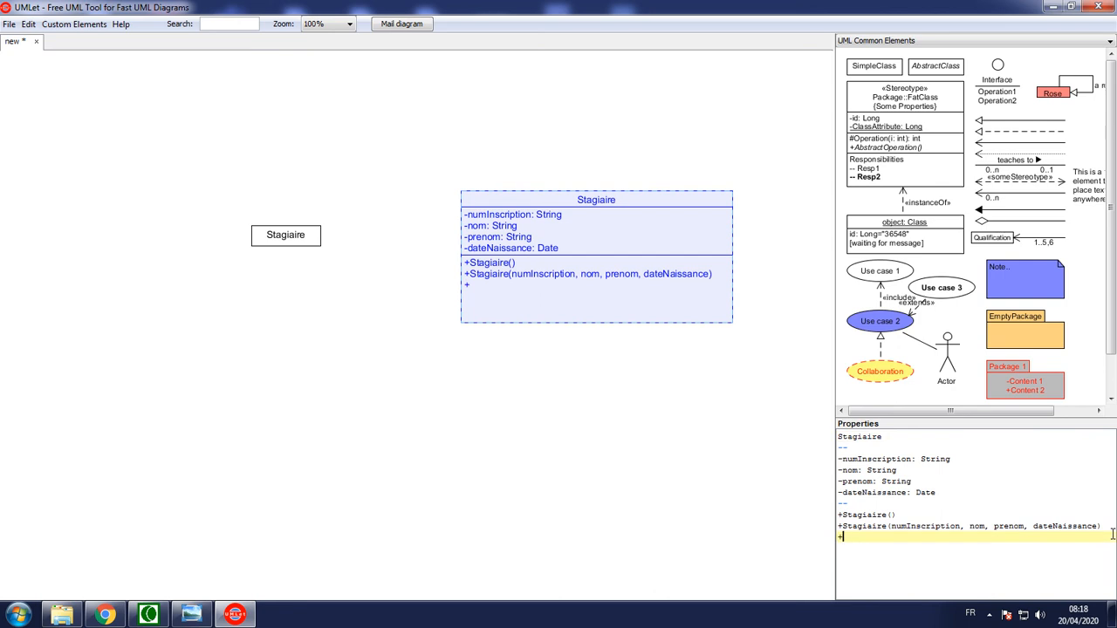
text(ToString(): String)
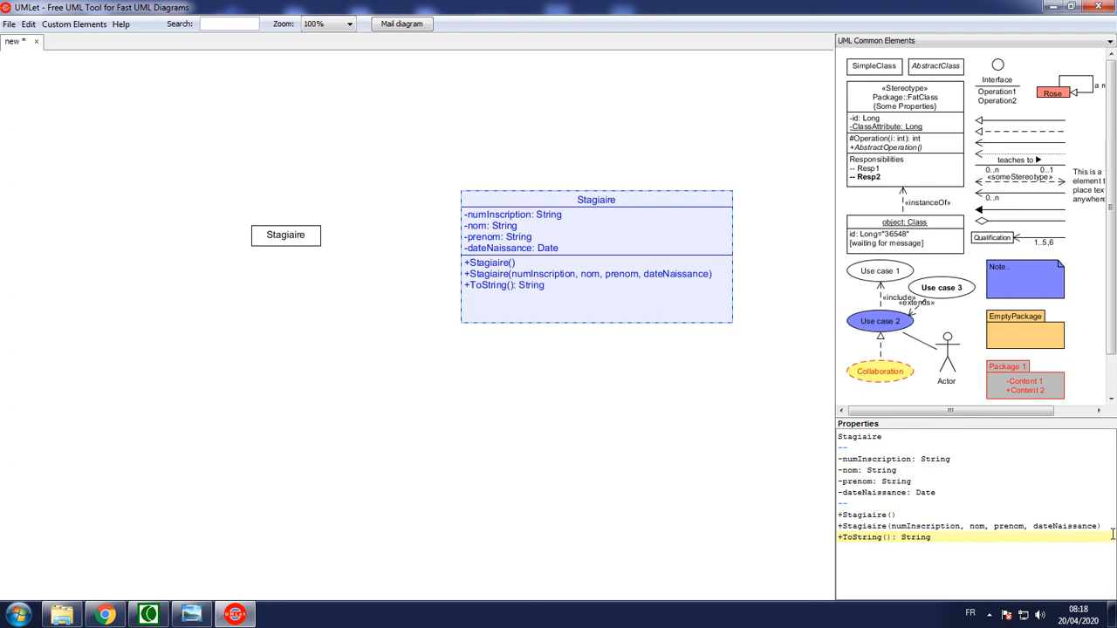
key(Return)
text(+)
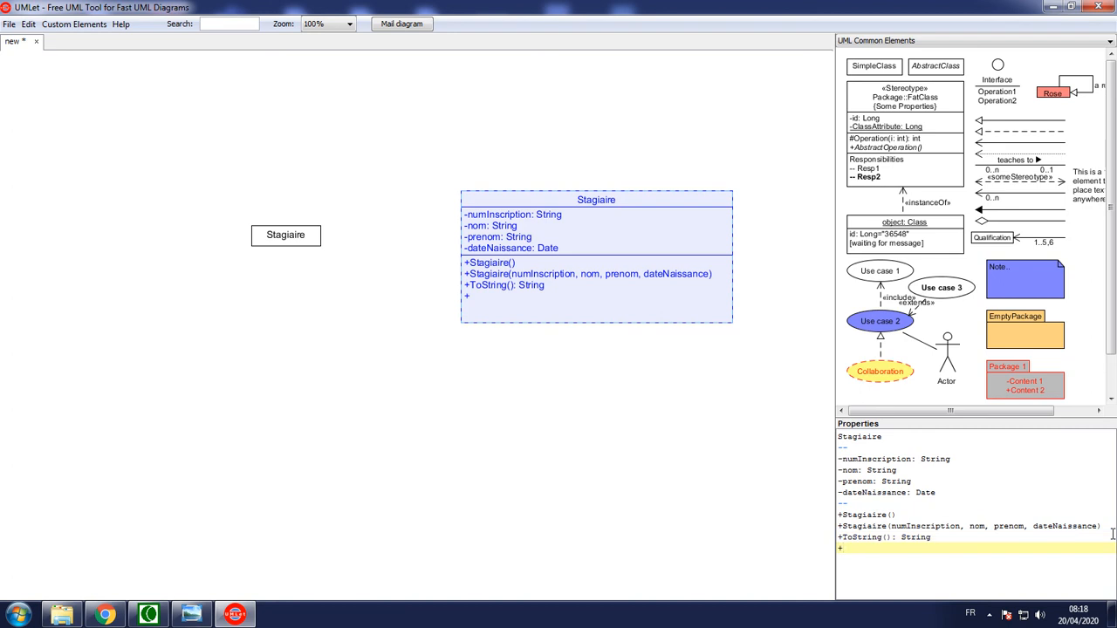
key(BackSpace)
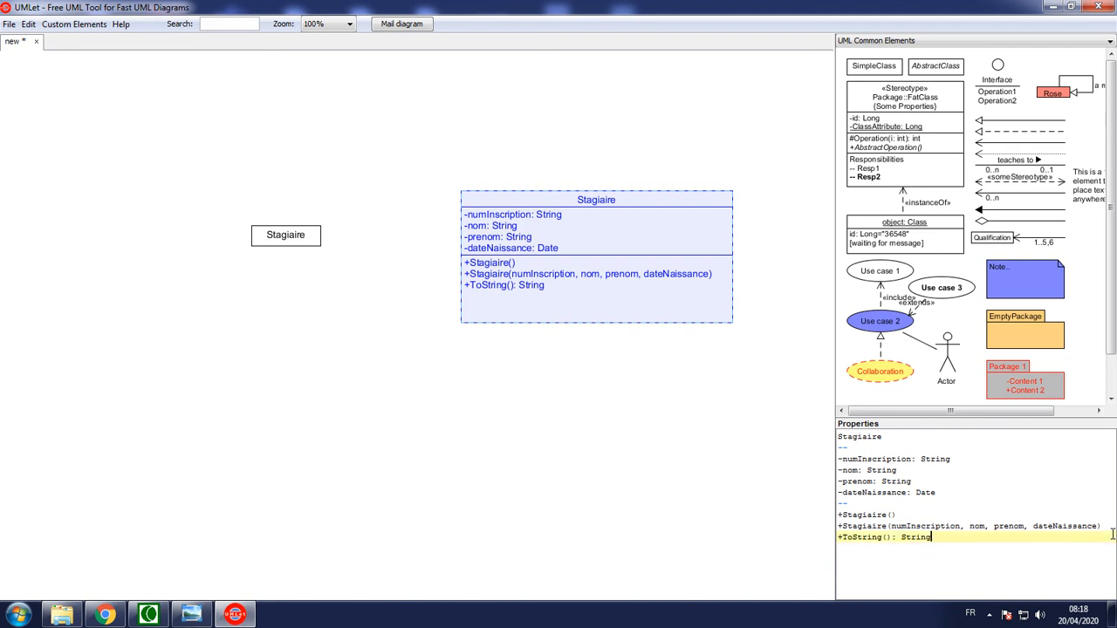
Narrow the detailed Stagiaire class box to fit its text and delete the simple Stagiaire class
click(729, 249)
drag(732, 248, 720, 248)
click(289, 244)
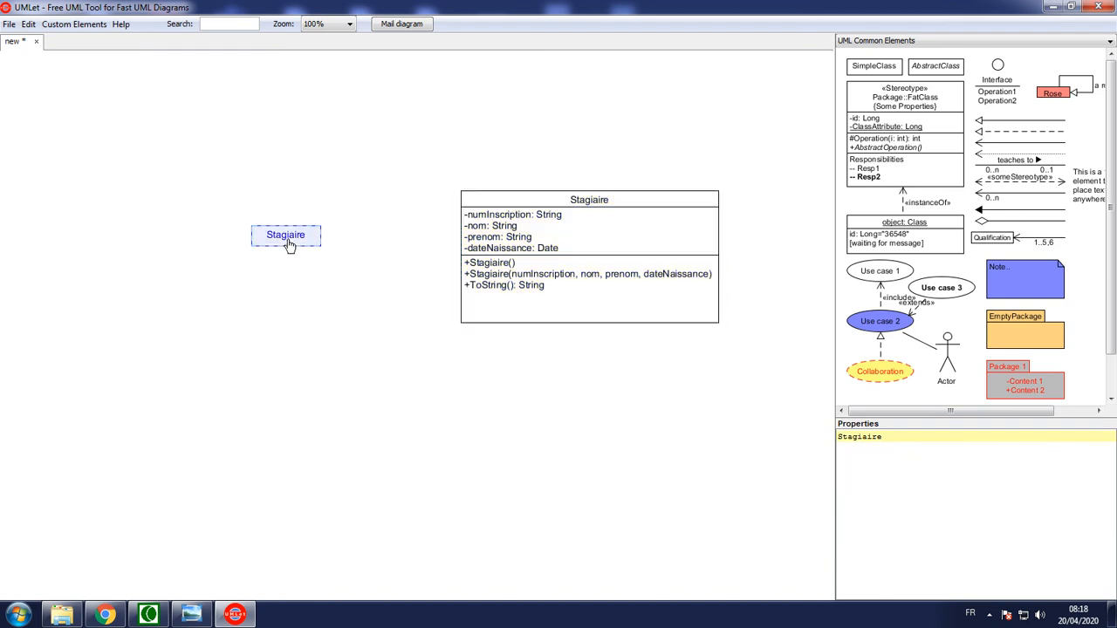
key(Delete)
Move the detailed Stagiaire class to the upper-left area of the diagram and shorten its box to fit its text
drag(530, 204, 126, 150)
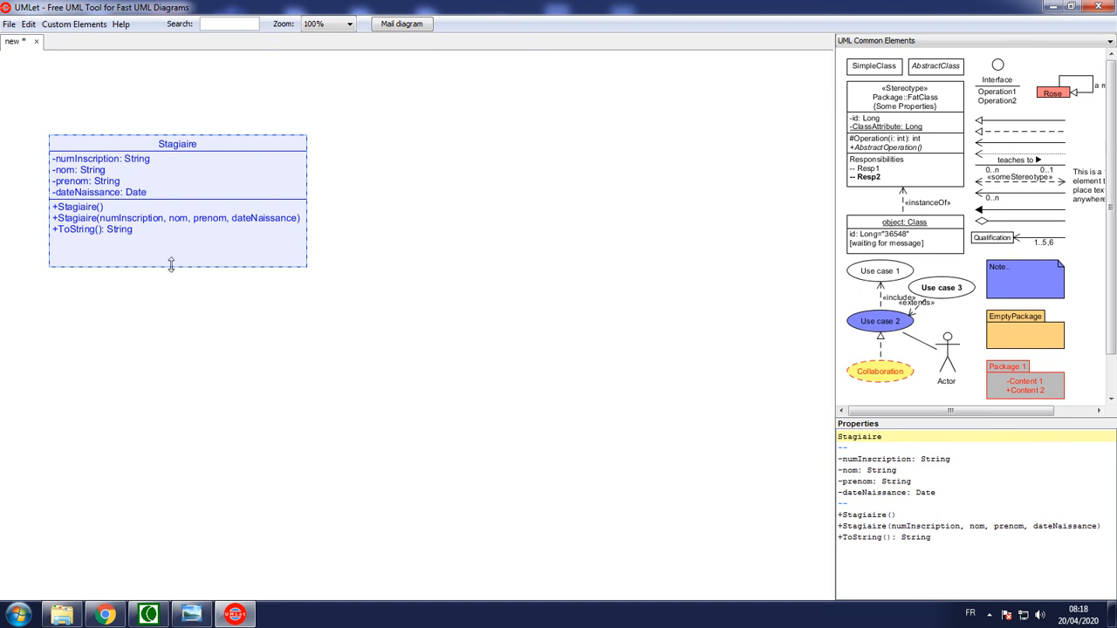
drag(175, 267, 174, 246)
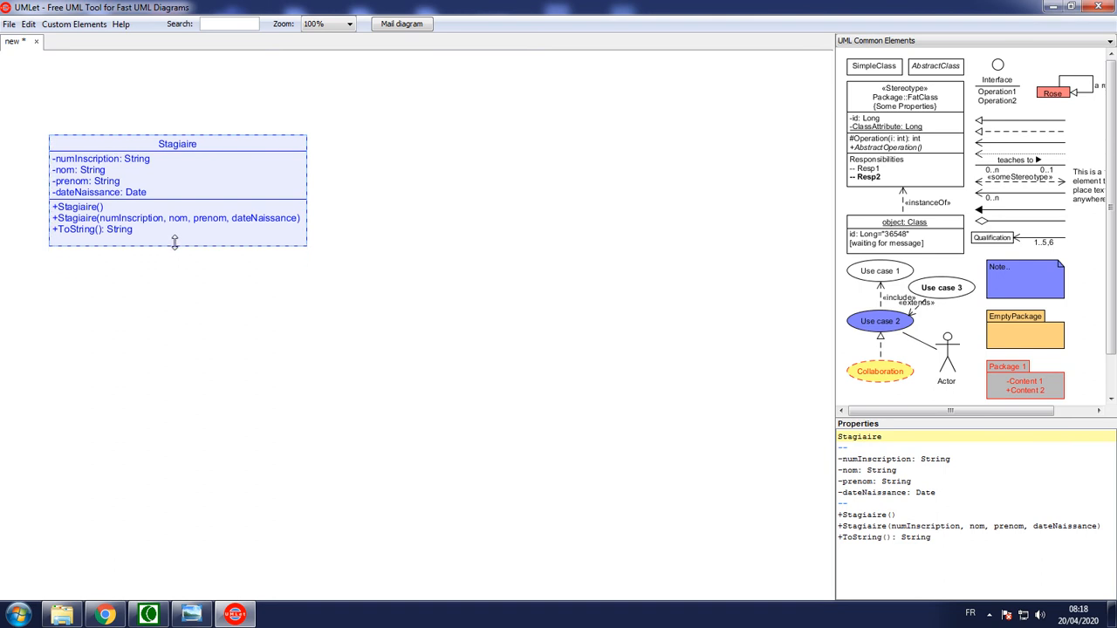
click(234, 315)
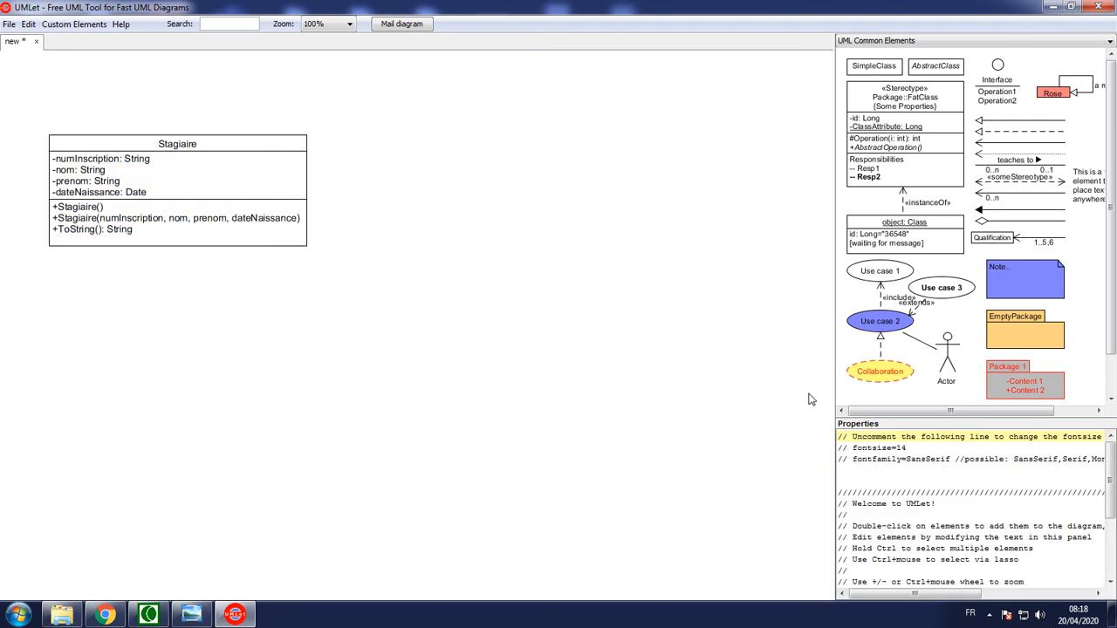
Add a second detailed class to the right of Stagiaire and replace its sample heading with the name Groupe
click(899, 119)
drag(897, 116, 529, 219)
drag(939, 460, 788, 439)
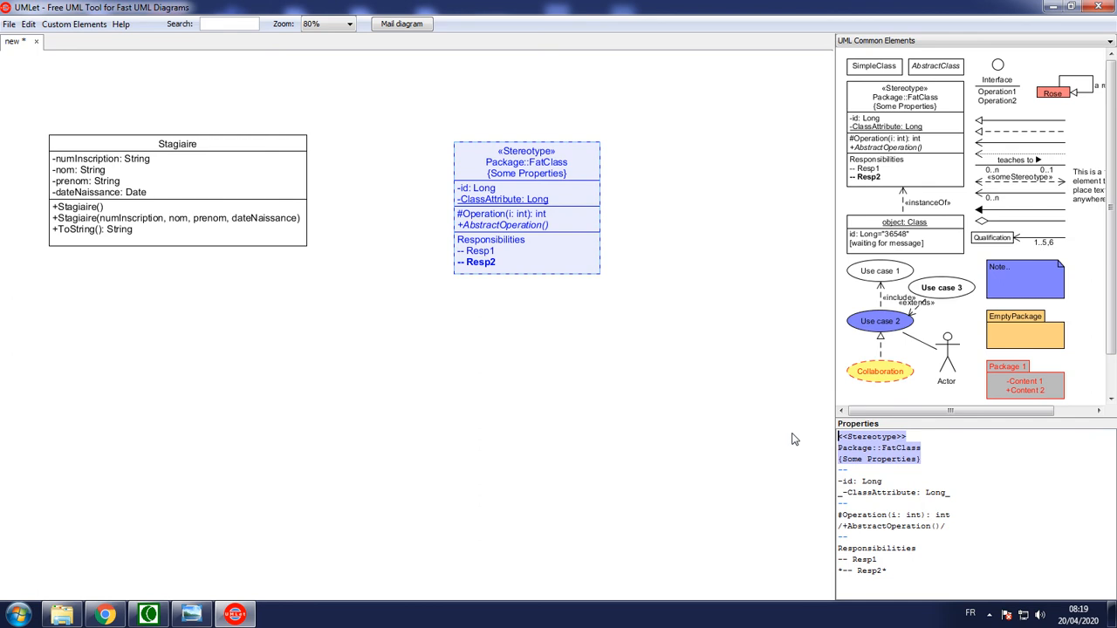
text(Groi)
key(BackSpace)
text(upe)
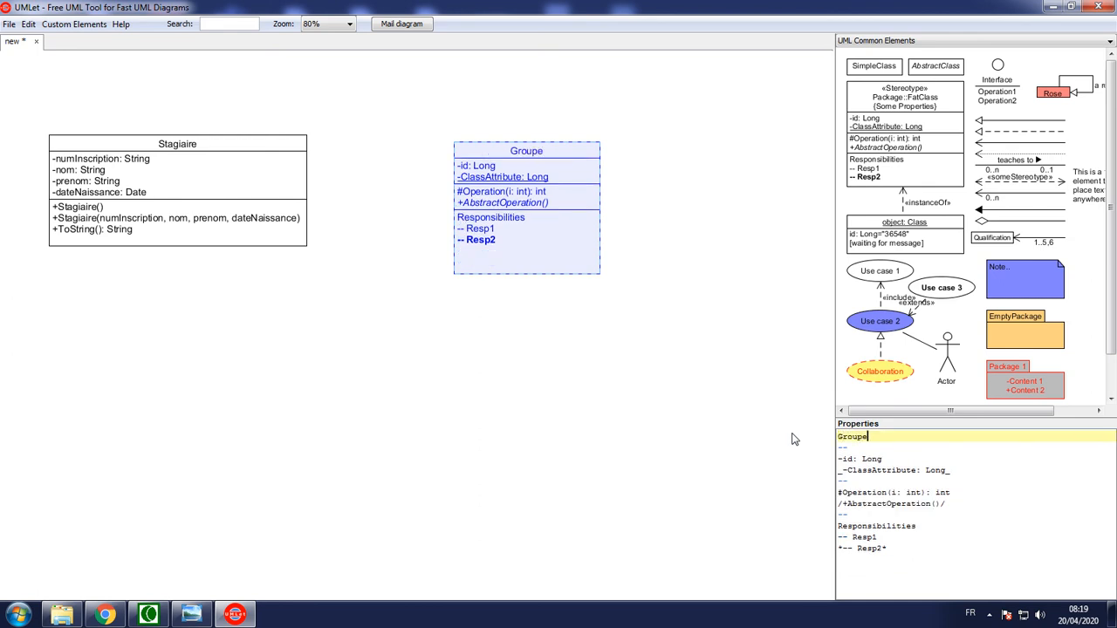
Delete the sample abstract operation and the responsibilities section from the Groupe class
click(932, 471)
drag(910, 553, 863, 458)
key(BackSpace)
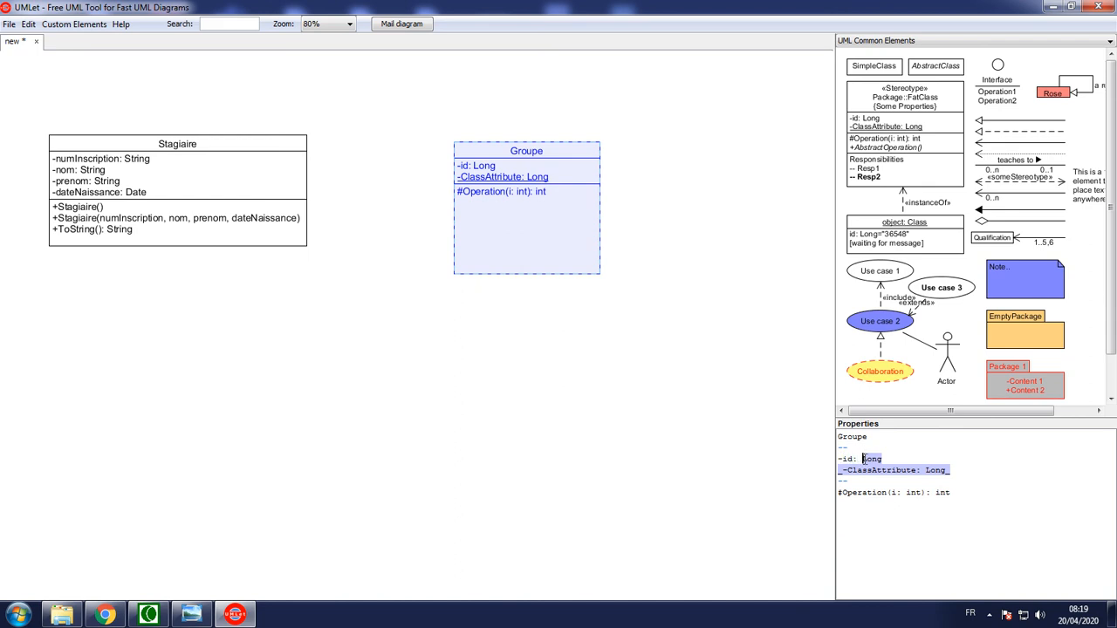
Set the type of Groupe's id attribute to int, removing the sample ClassAttribute, and start a new attribute line
text(INT)
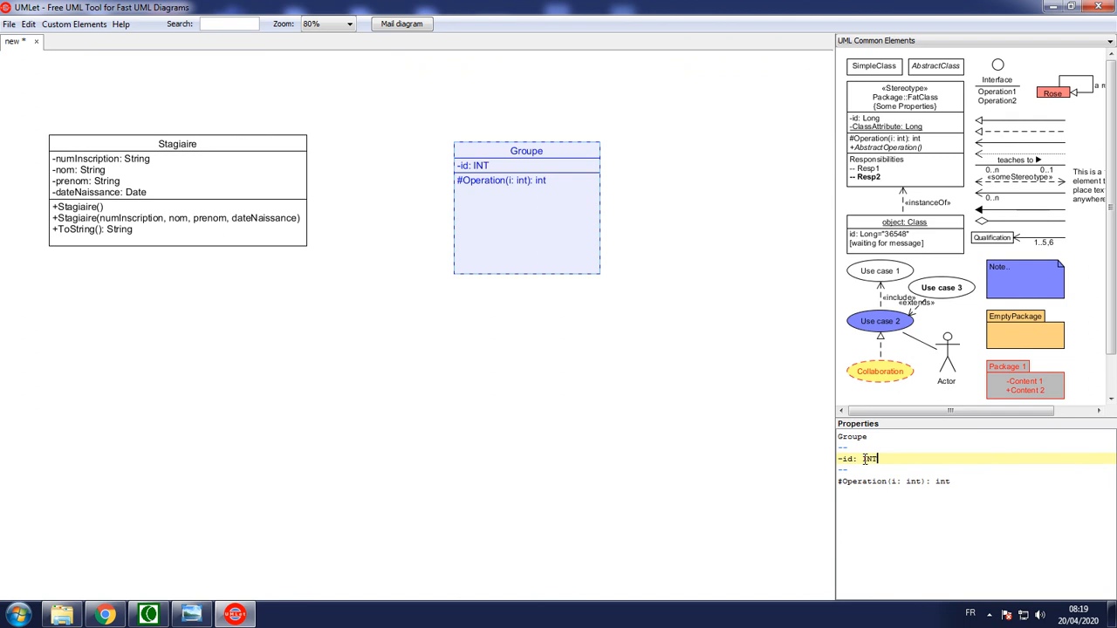
key(BackSpace)
key(BackSpace)
key(BackSpace)
text(int)
key(Return)
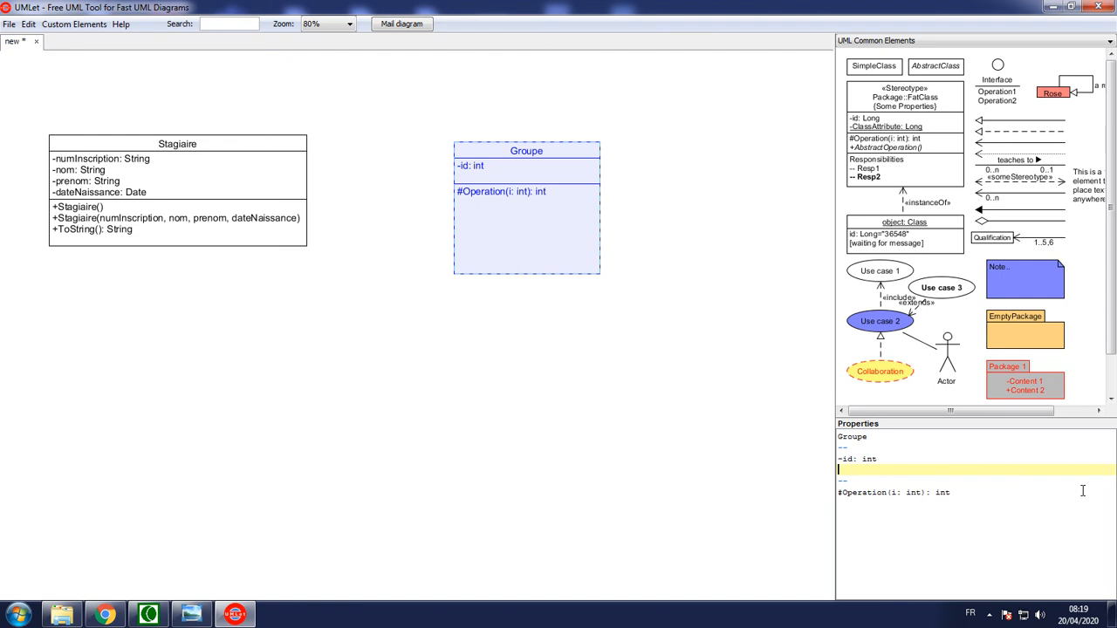
Add the private attribute -designation: String to the Groupe class below id
text(-designation: String)
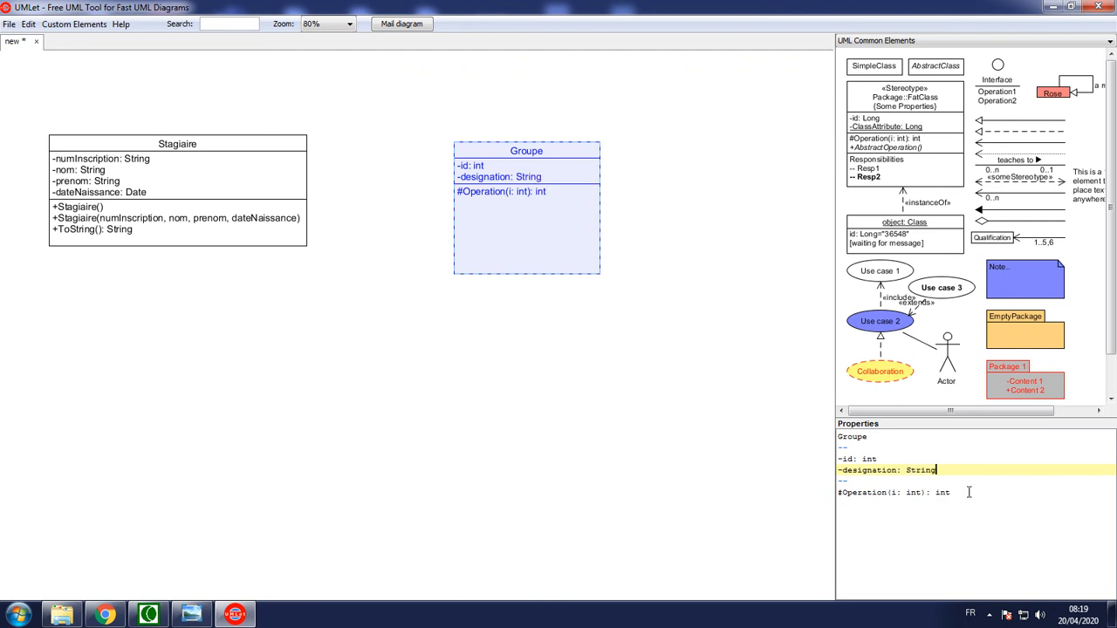
Replace the remaining sample operation of the Groupe class with the public parameterless constructor +Groupe()
click(843, 492)
key(BackSpace)
text(+)
double_click(861, 493)
text(Groupe)
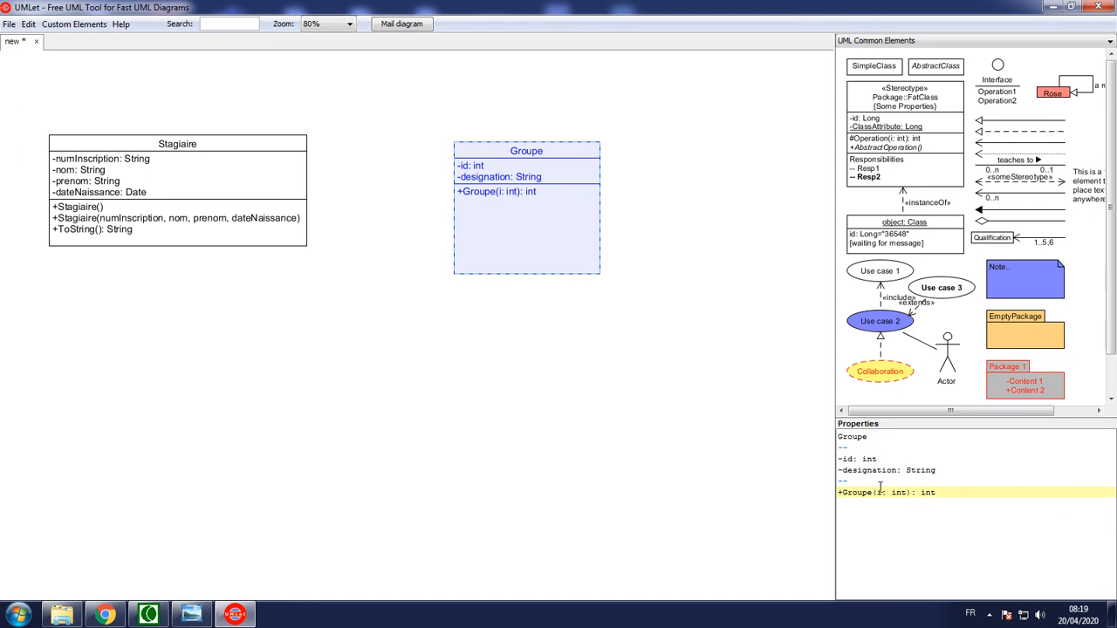
drag(876, 492, 910, 492)
key(Delete)
click(910, 492)
key(BackSpace)
key(BackSpace)
key(BackSpace)
key(BackSpace)
key(BackSpace)
Duplicate the Groupe constructor on a new line and give the copy the parameters id and designation
key(shift+Home)
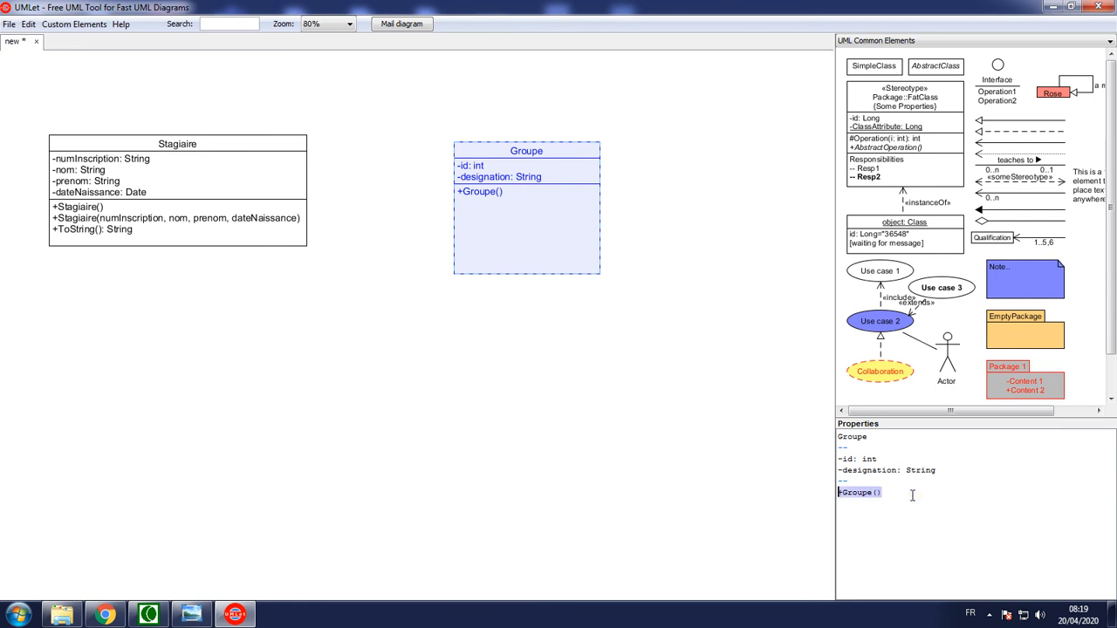
key(ctrl+c)
key(End)
key(Return)
key(ctrl+v)
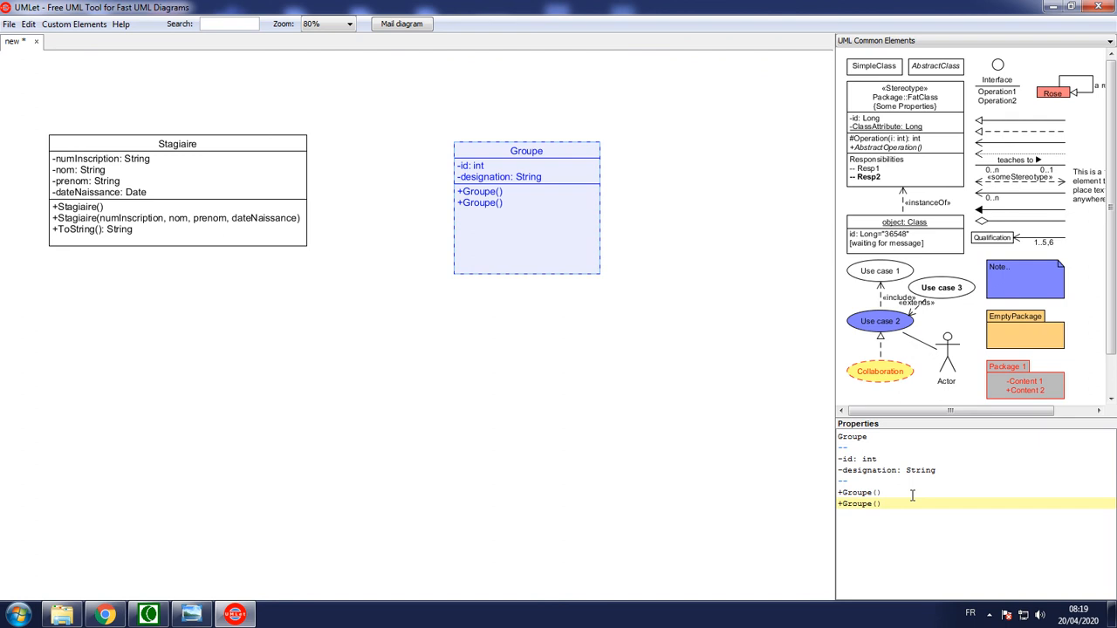
key(Left)
text(id, designation)
Add the public operation +ToString(): String below the constructors of the Groupe class
click(967, 503)
key(Return)
text(+)
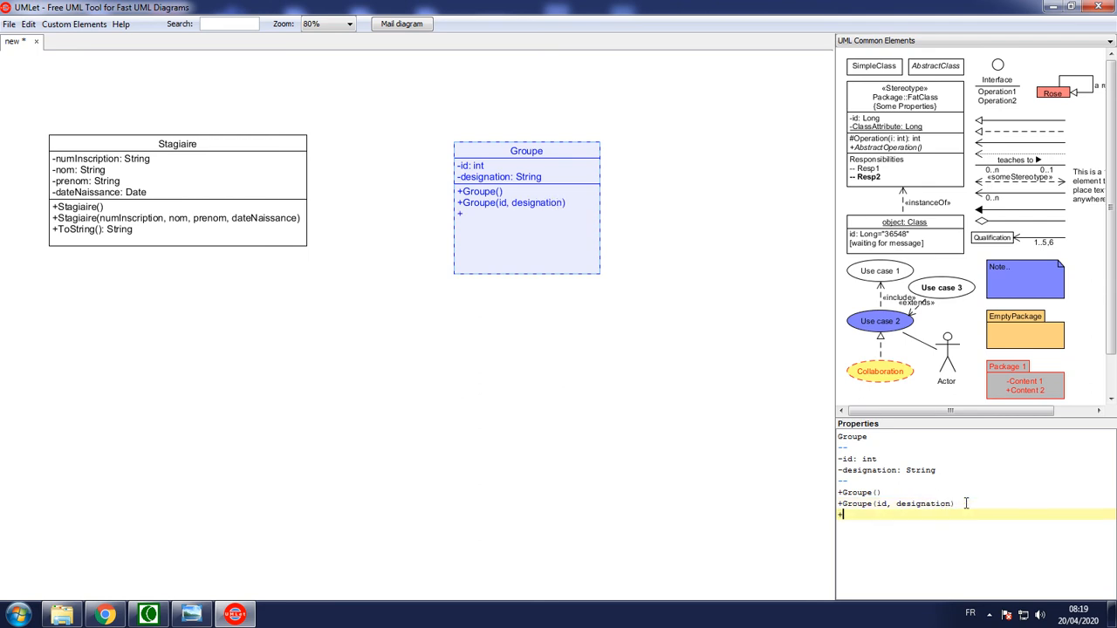
text(ToString(): String)
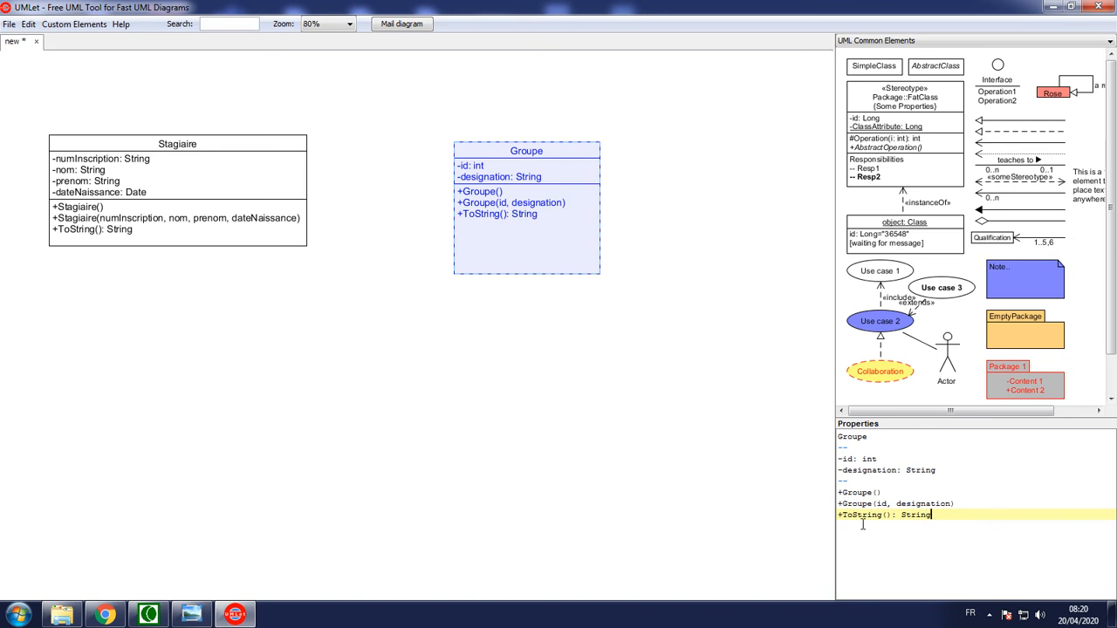
Move the Groupe class farther right of Stagiaire, shorten its box to fit its text, and line up both bottom edges
drag(517, 155, 612, 145)
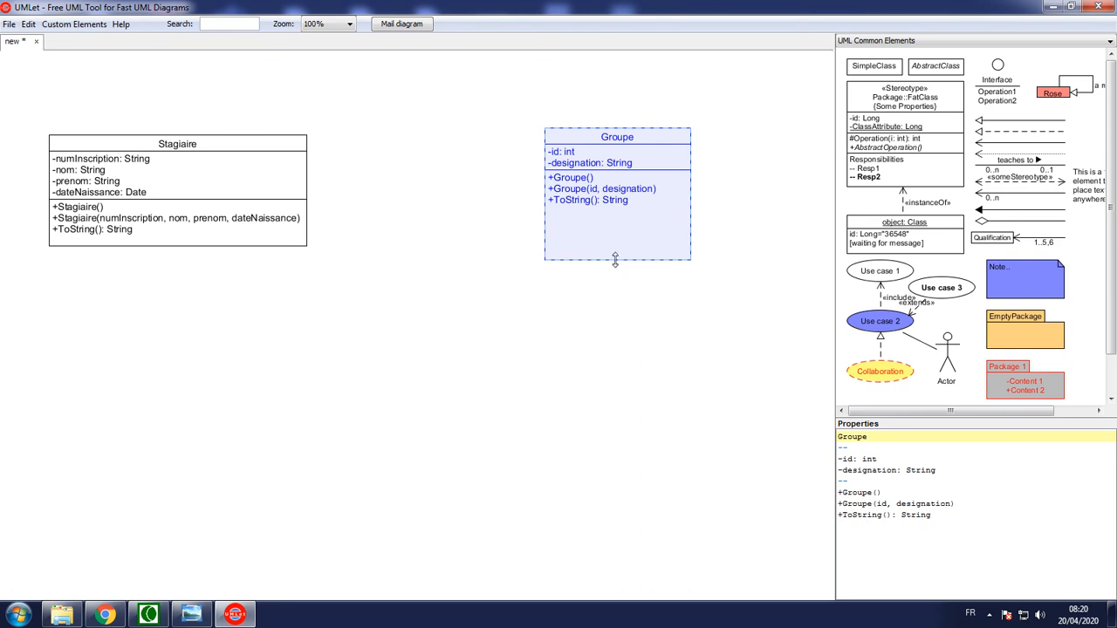
click(616, 264)
drag(615, 261, 614, 225)
drag(604, 138, 610, 159)
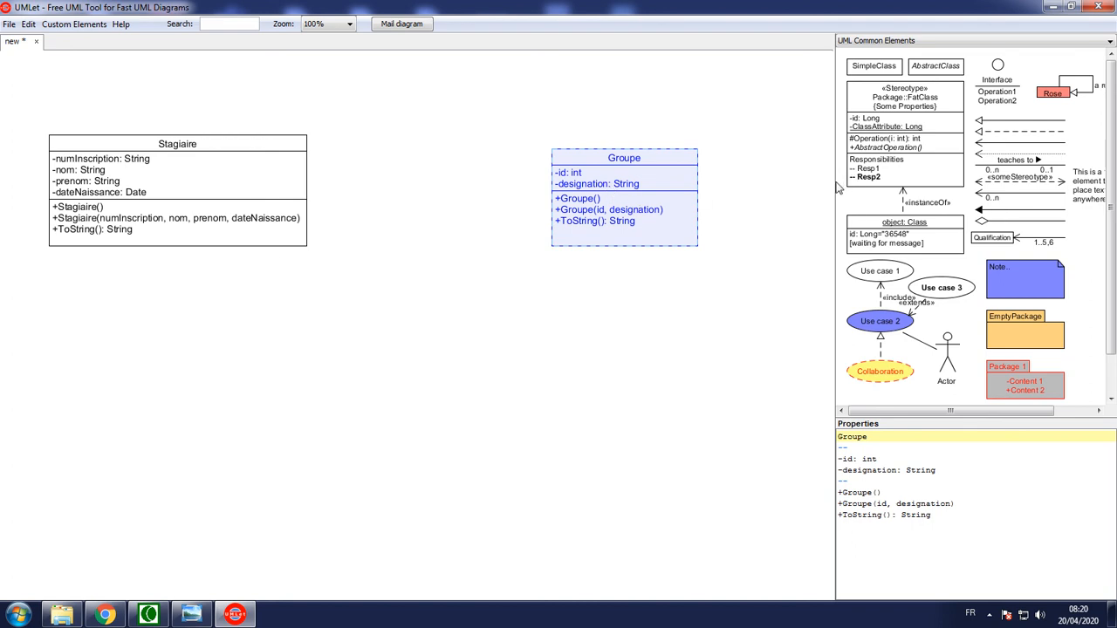
Widen the element palette and connect Stagiaire to Groupe with the labelled "teaches to" association line
drag(836, 186, 800, 185)
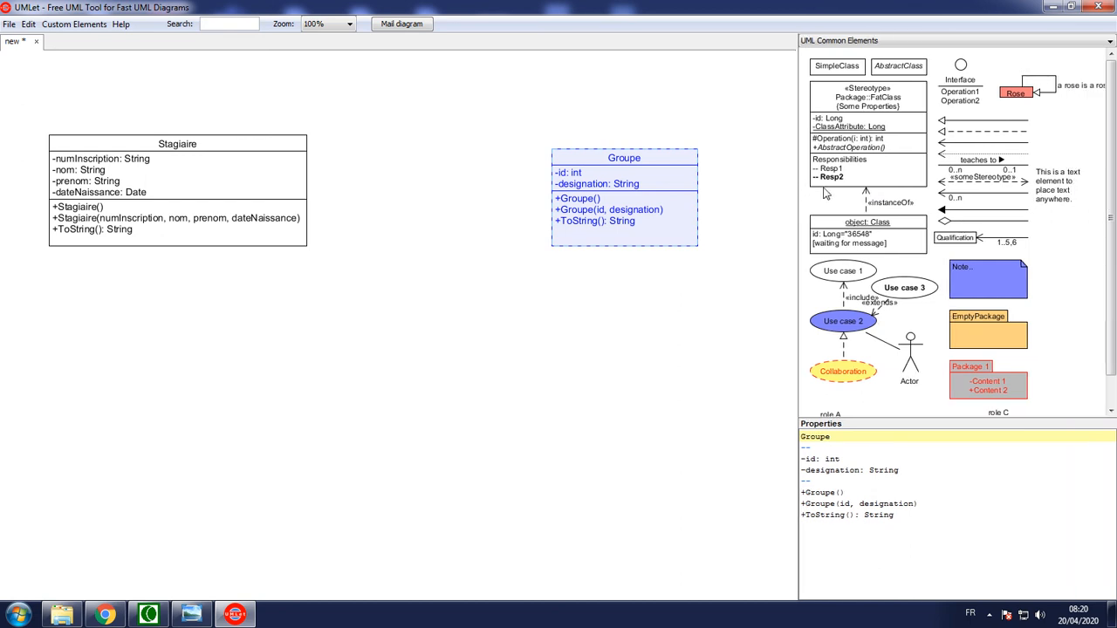
mouse_move(1108, 337)
mouse_down()
mouse_move(1106, 371)
mouse_move(1105, 338)
mouse_up()
drag(992, 167, 552, 202)
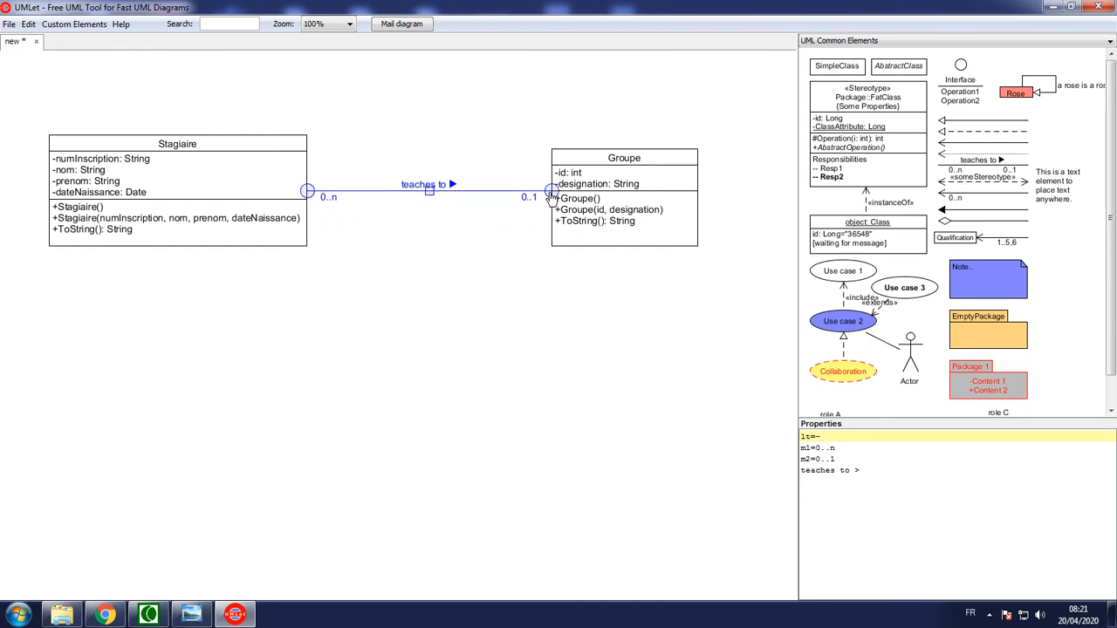
click(503, 231)
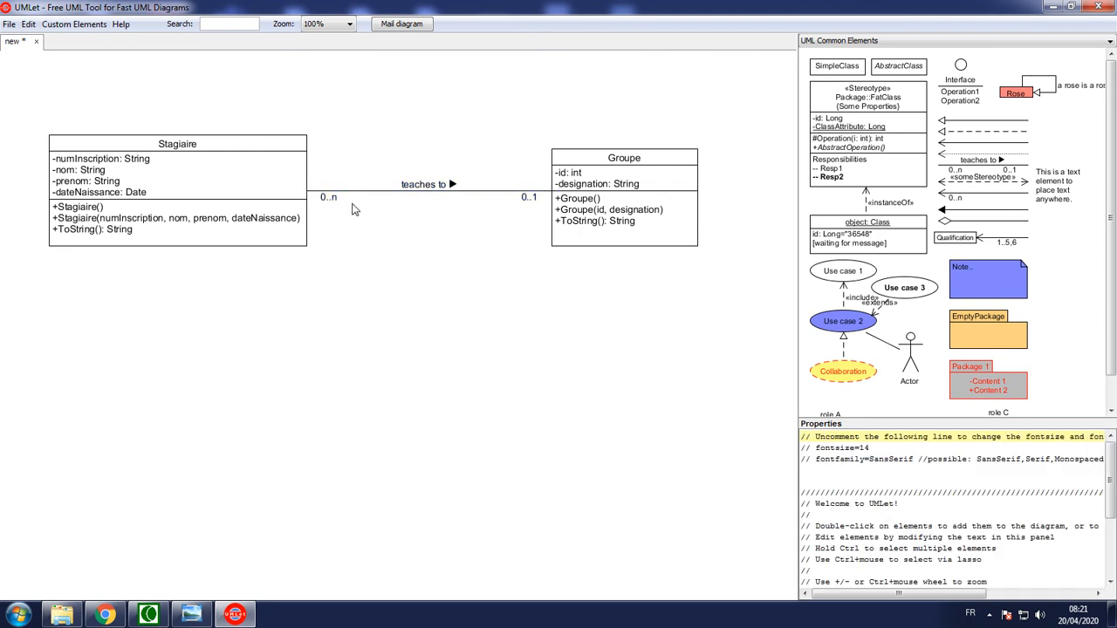
Rename the association between Stagiaire and Groupe to Appartient, keeping its direction arrow
click(443, 189)
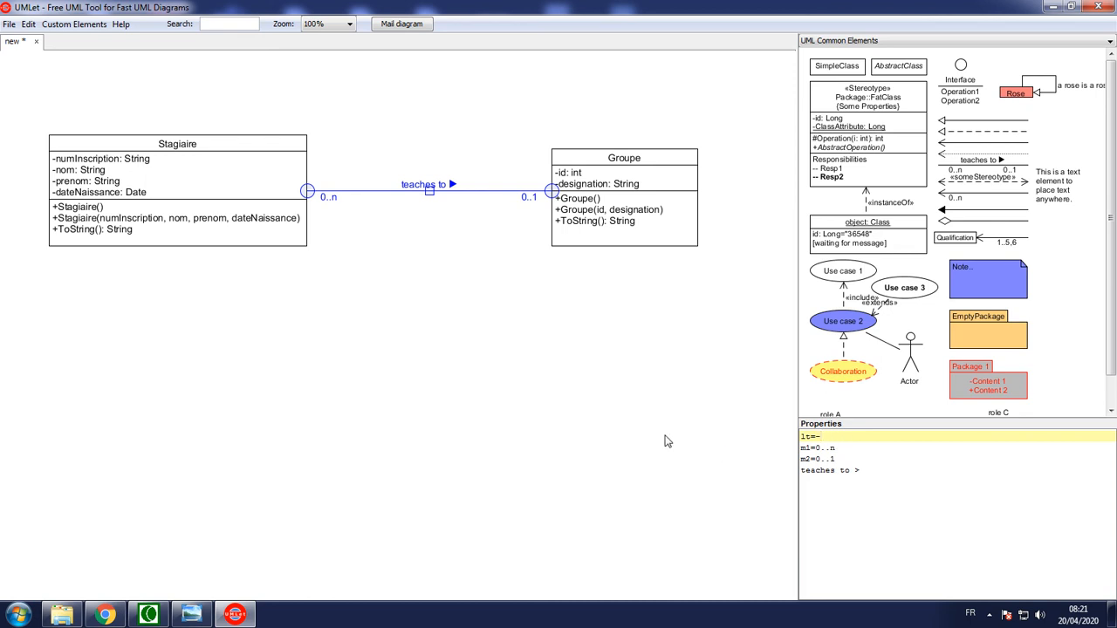
click(819, 446)
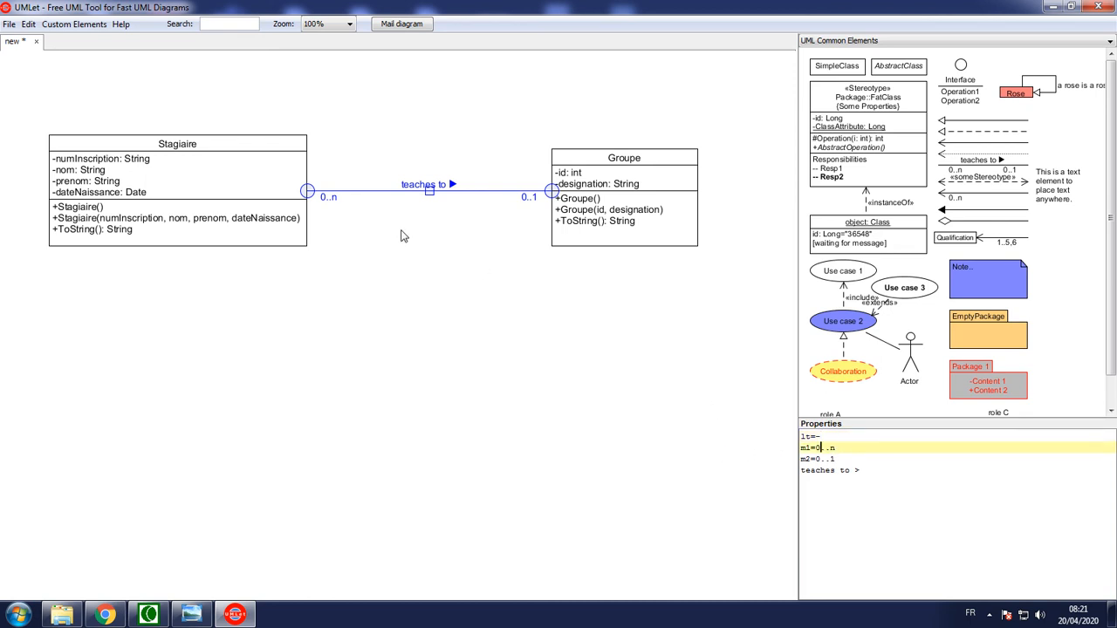
drag(849, 471, 783, 470)
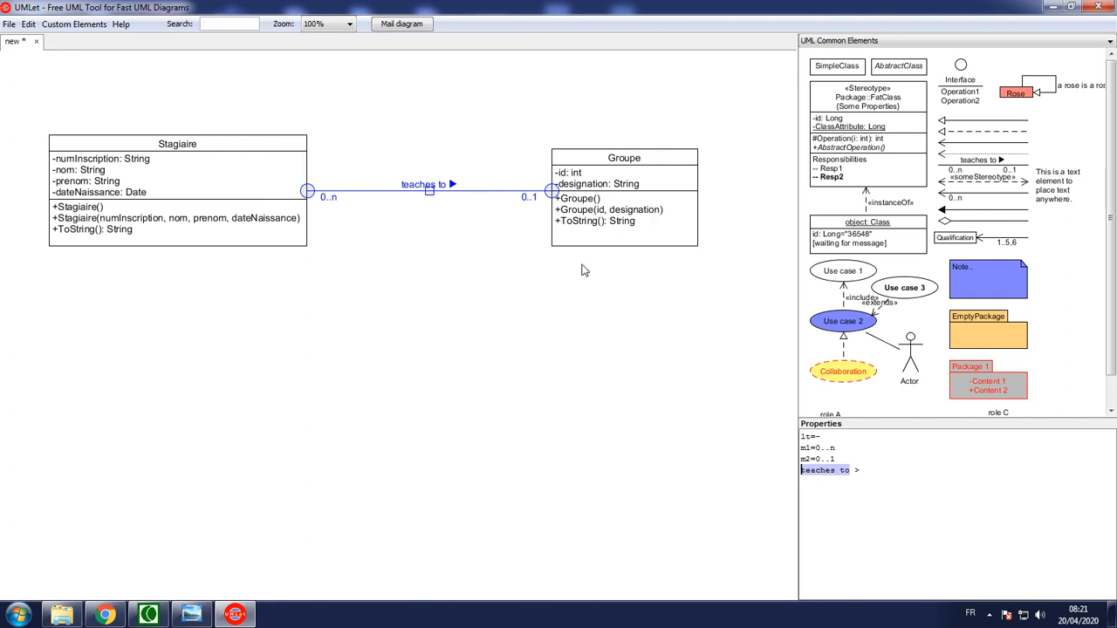
text(Appartien)
click(480, 417)
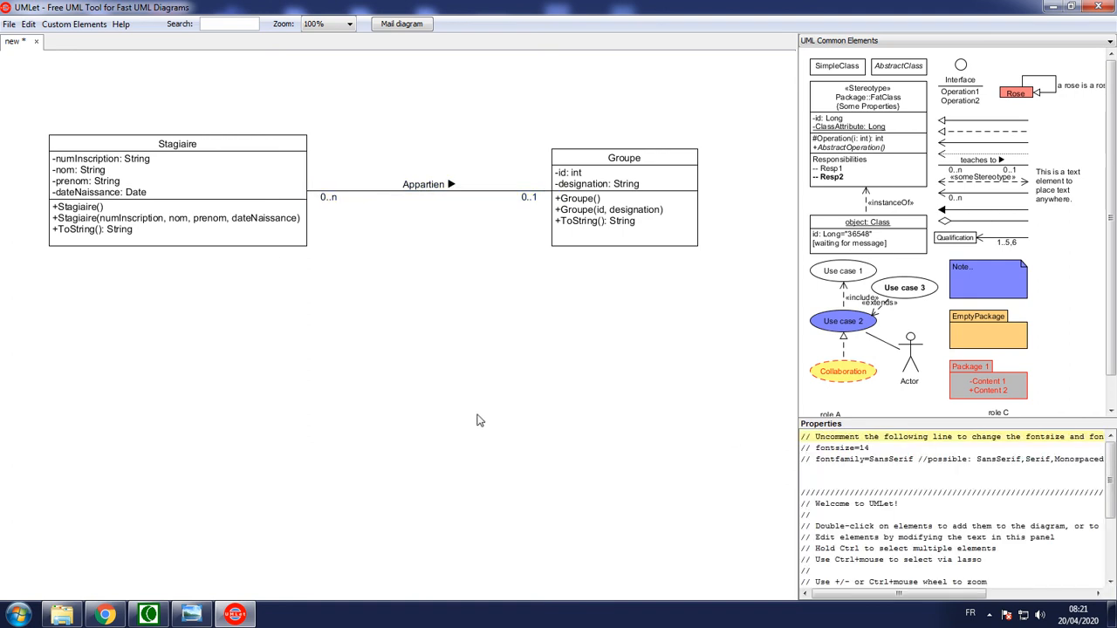
click(449, 190)
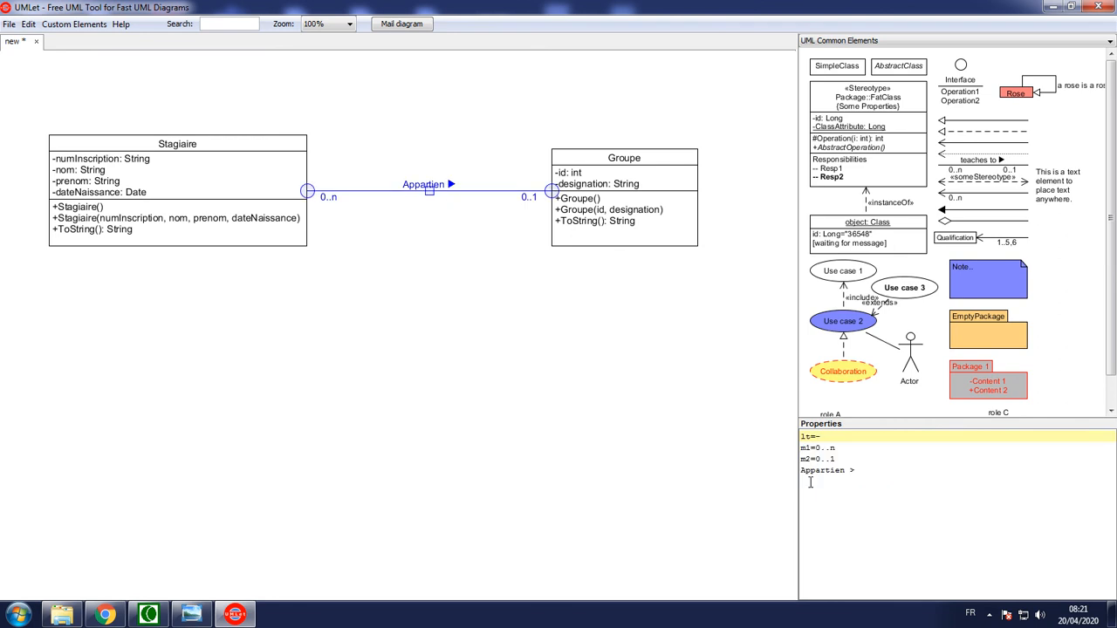
click(846, 472)
text(t)
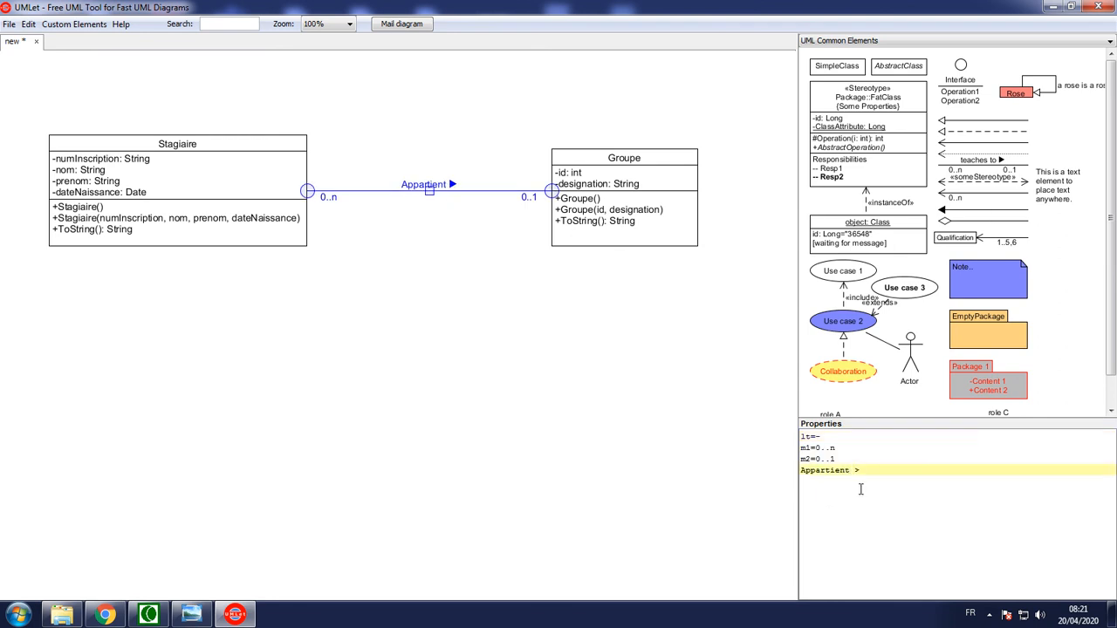
click(377, 232)
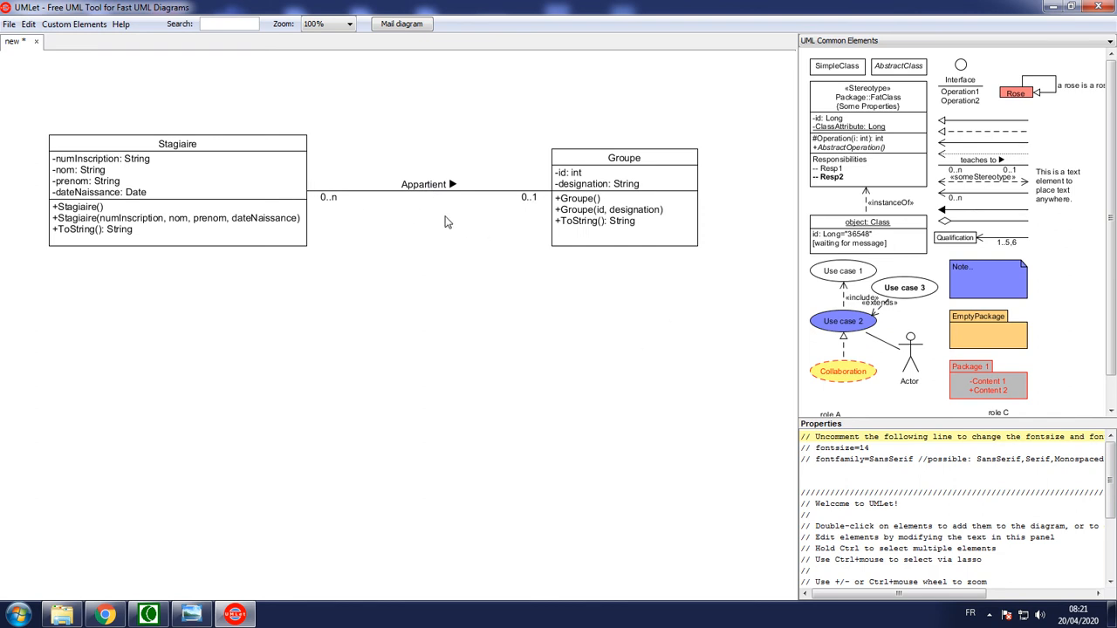
Set the Appartient association's multiplicities to 1..1 at the Groupe end and 1..n at the Stagiaire end
click(428, 189)
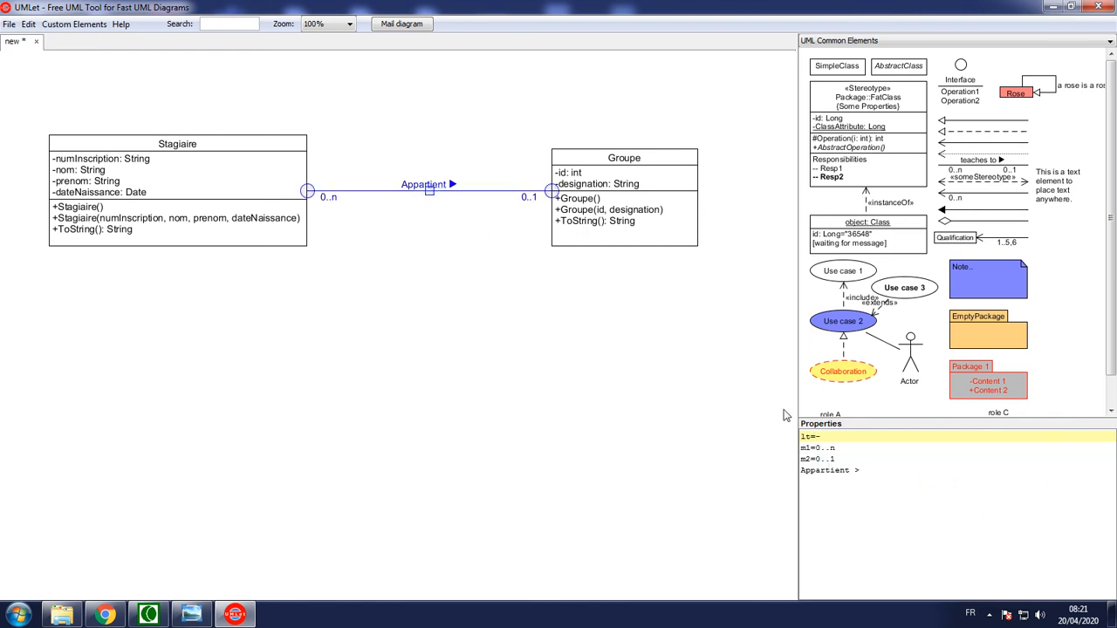
click(821, 459)
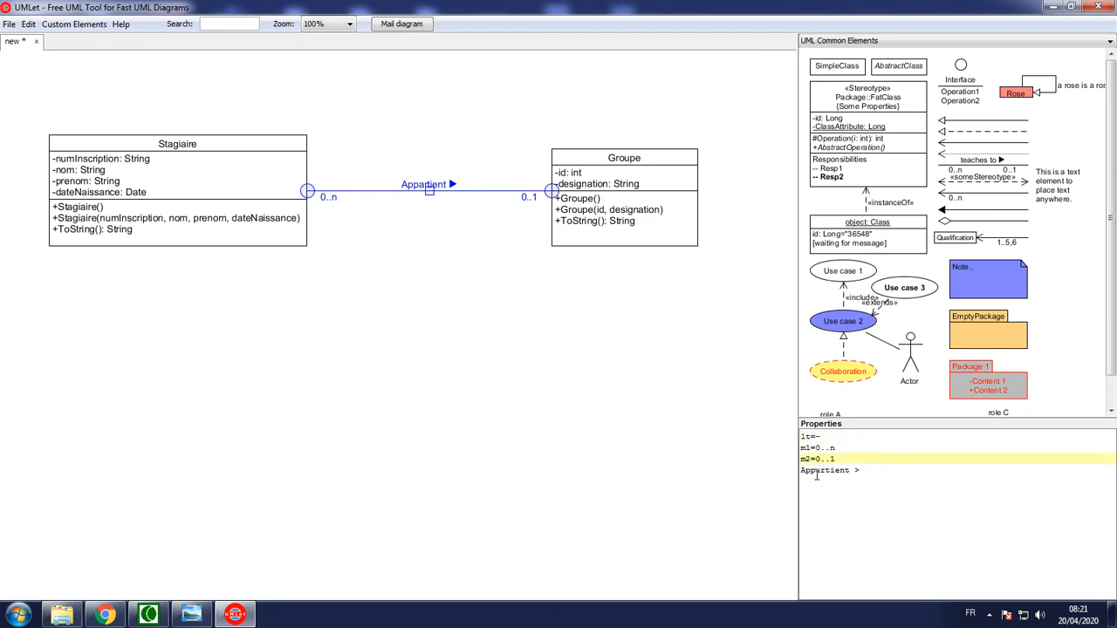
click(853, 505)
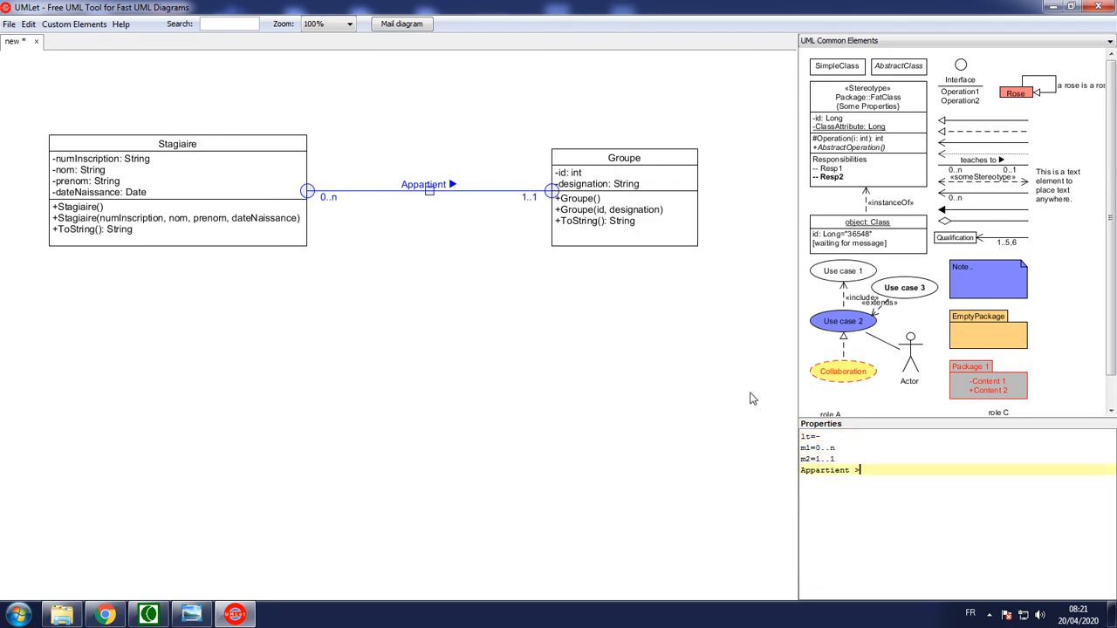
click(818, 447)
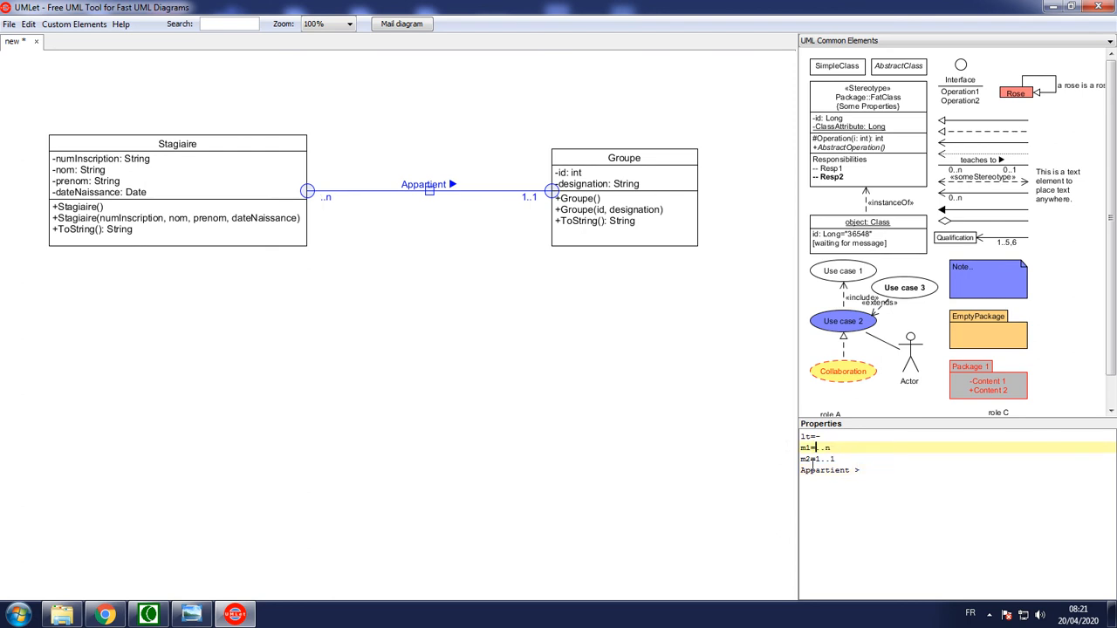
click(331, 298)
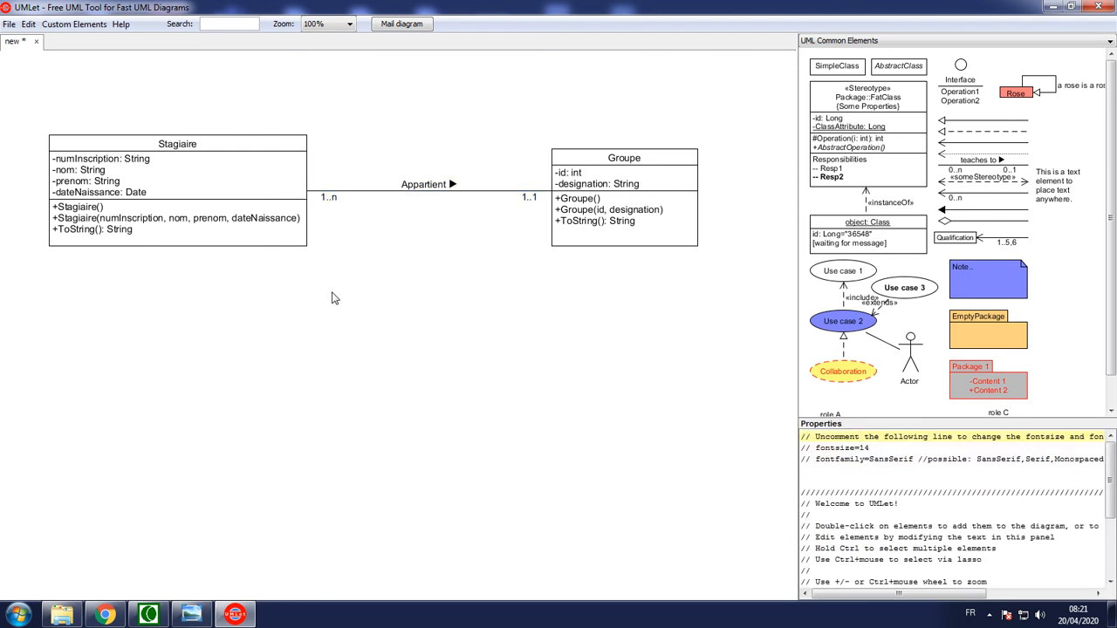
click(430, 190)
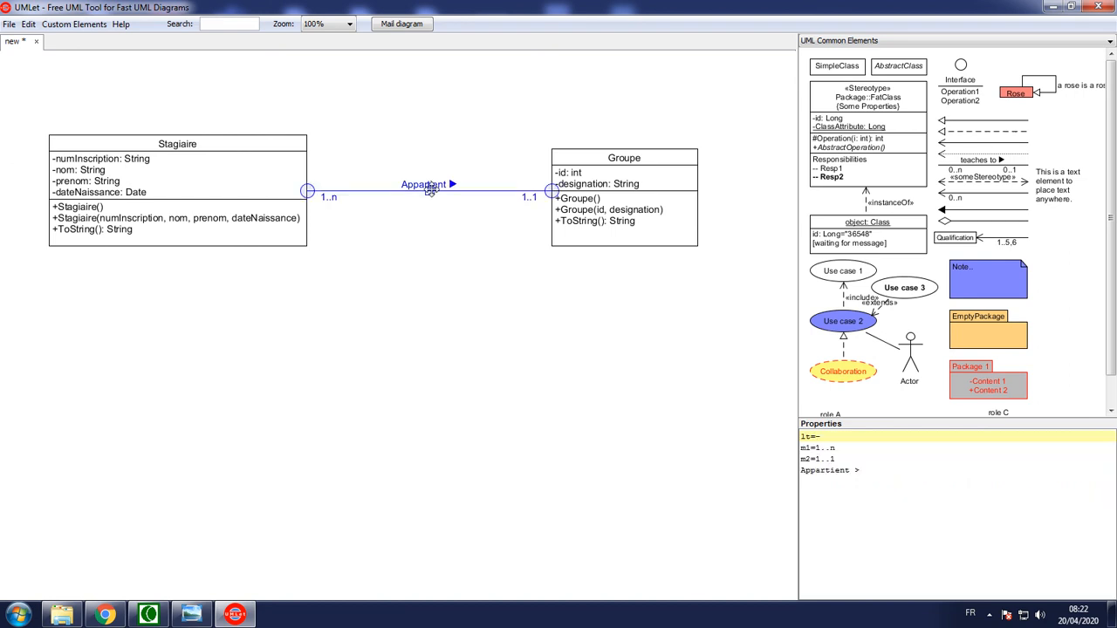
Try the line type lt=+ on the Appartient association, and restore it to lt=-
click(859, 470)
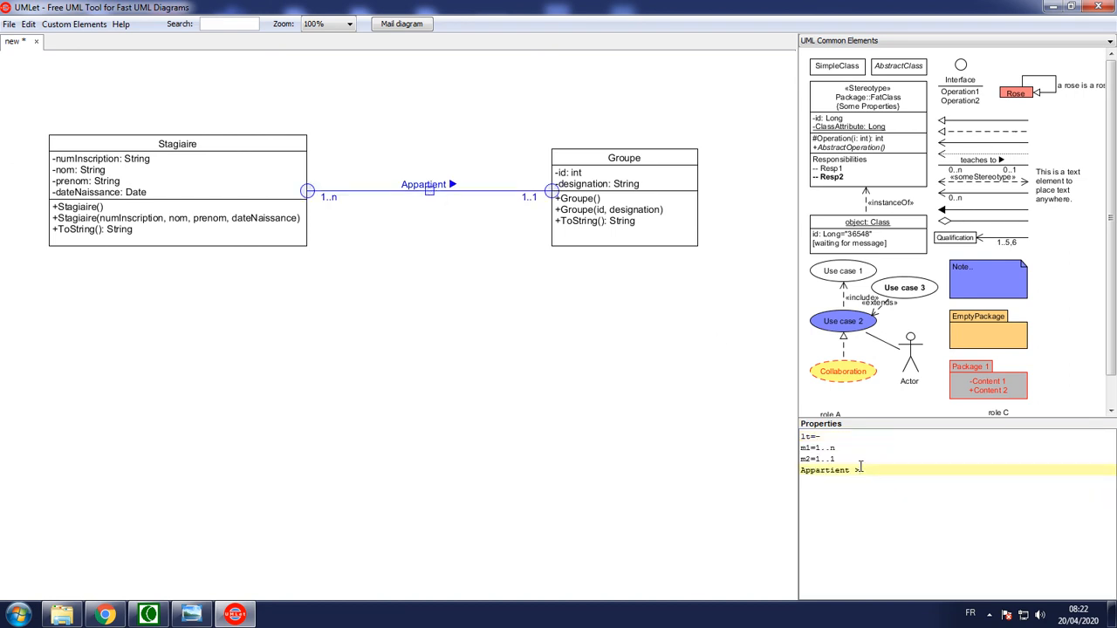
click(820, 436)
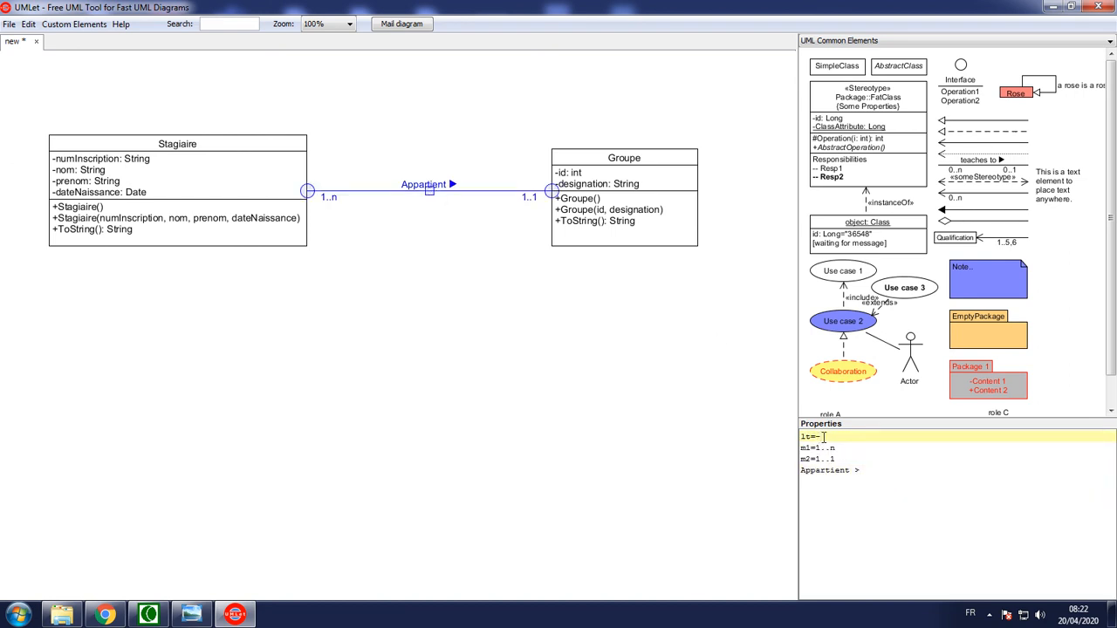
key(BackSpace)
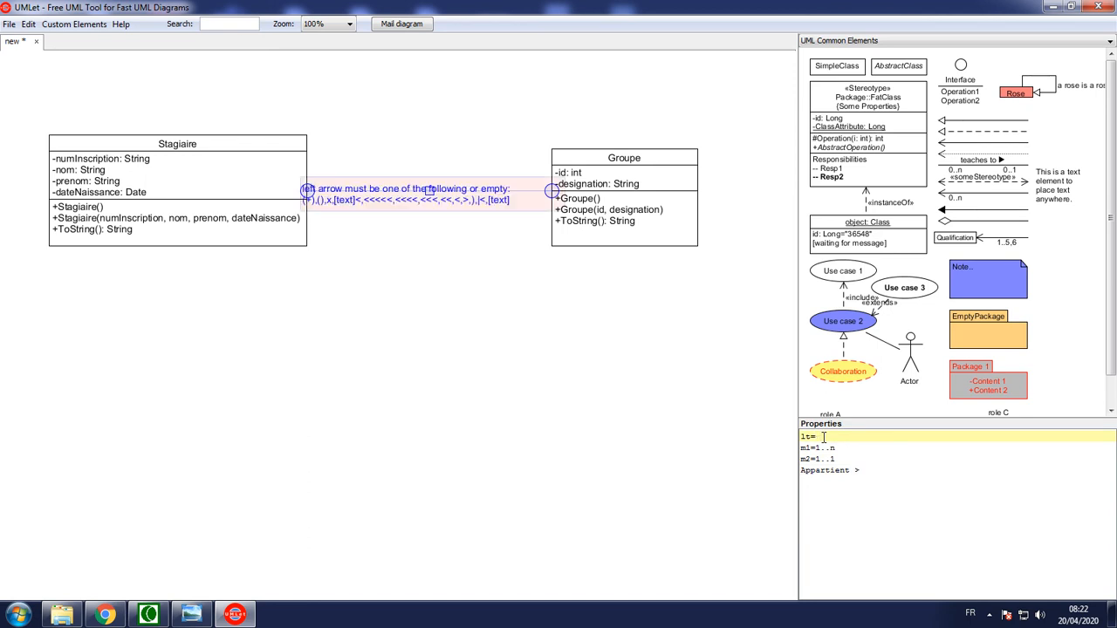
click(621, 435)
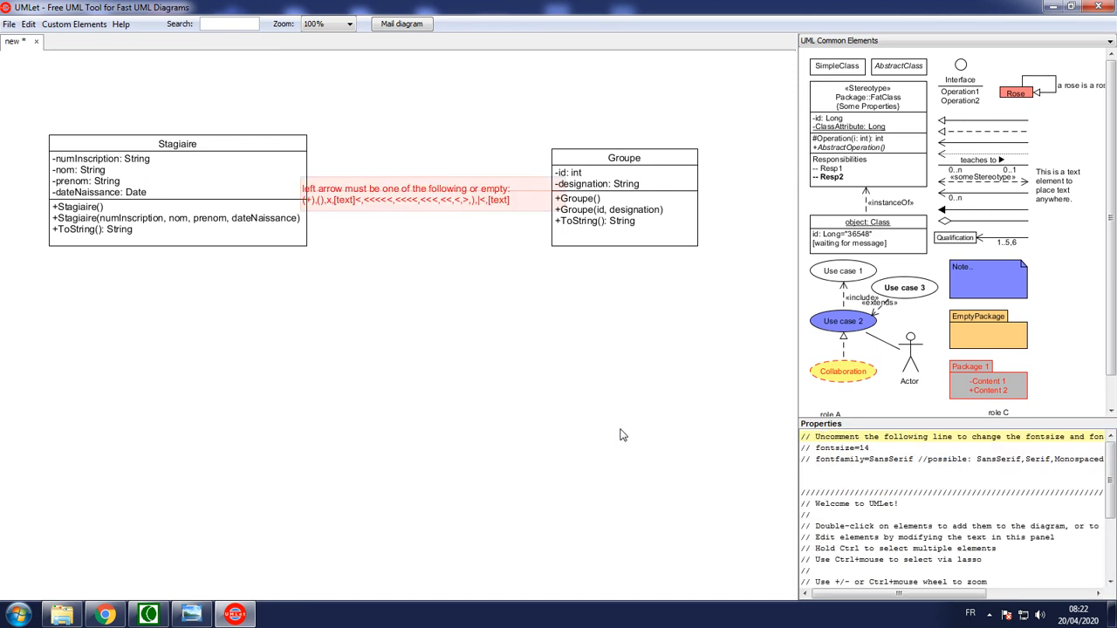
click(429, 189)
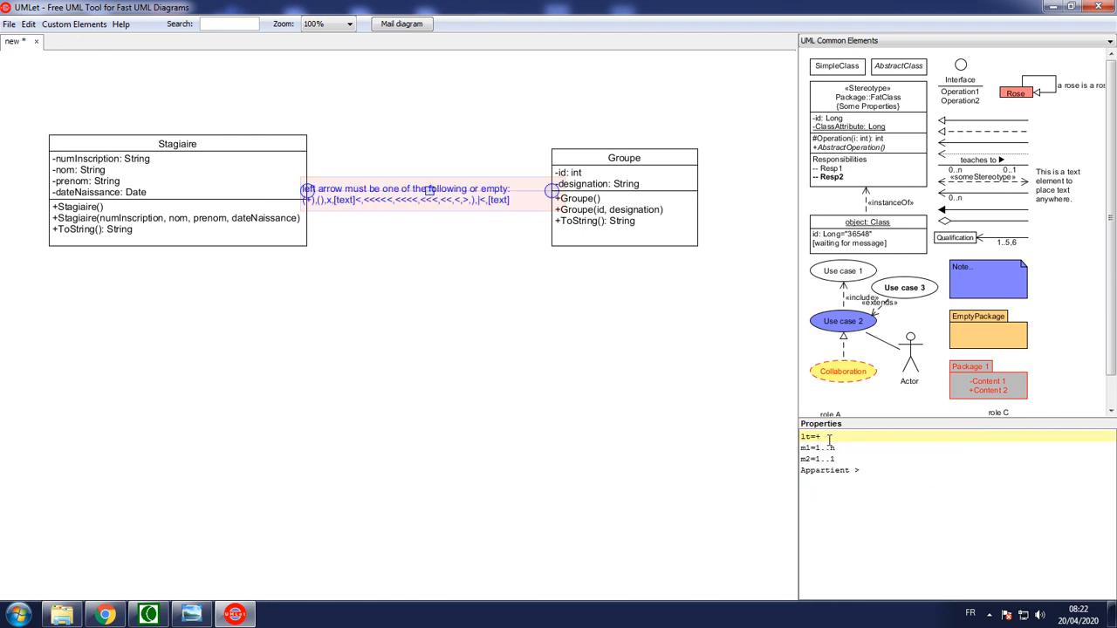
text(-)
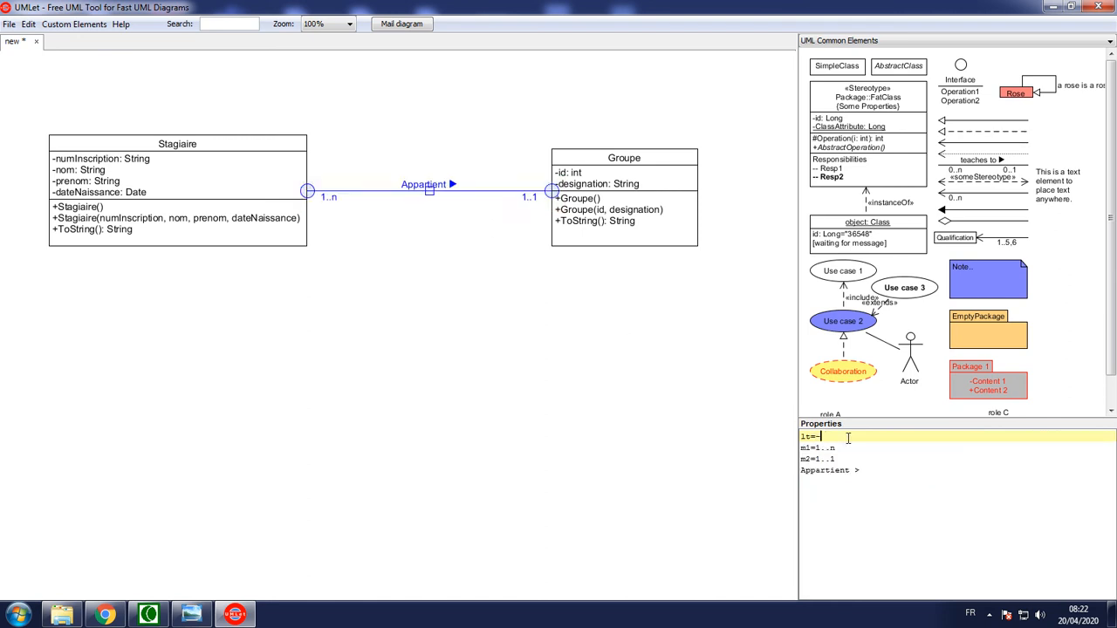
click(563, 379)
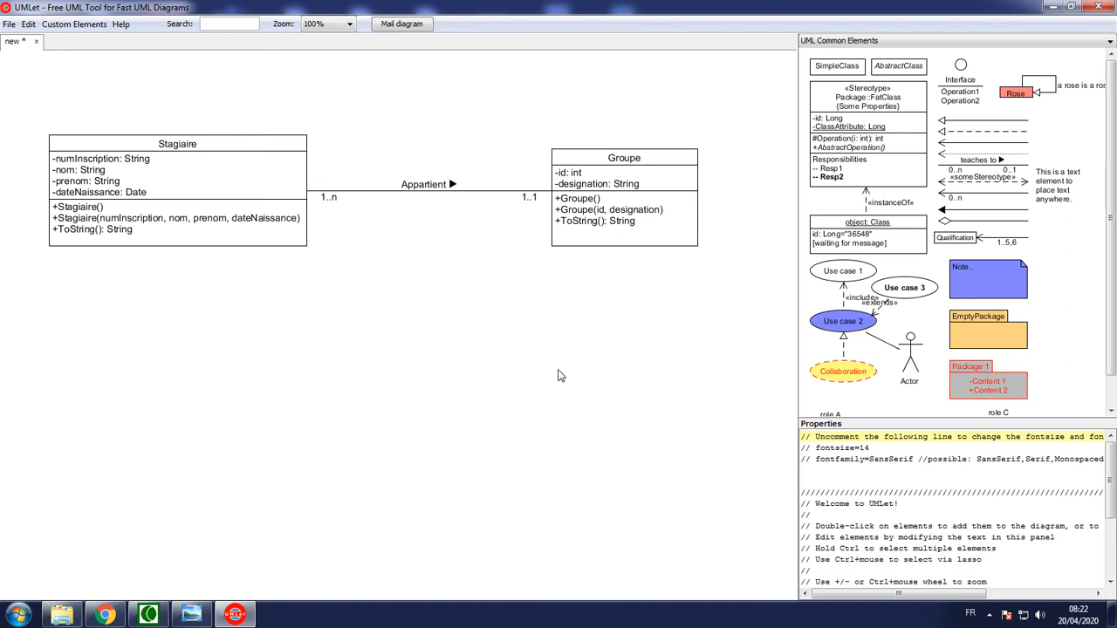
Try to reverse the Appartient association's direction with the label Appartient < and the line setting gt=+
click(428, 191)
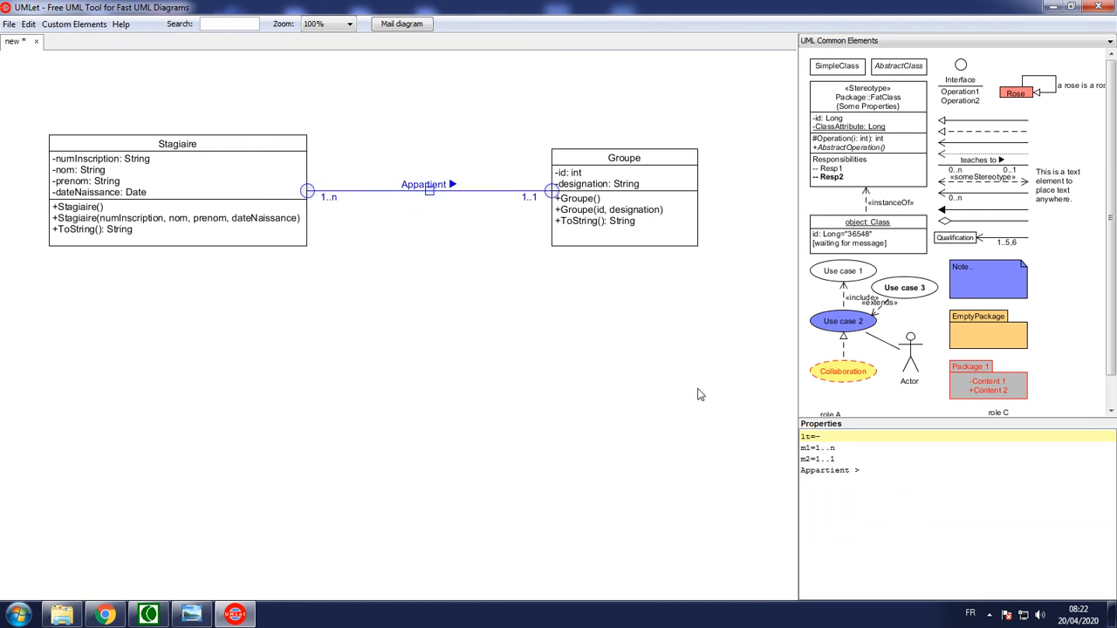
click(864, 469)
key(BackSpace)
text(<)
click(823, 436)
key(BackSpace)
text(q)
click(830, 437)
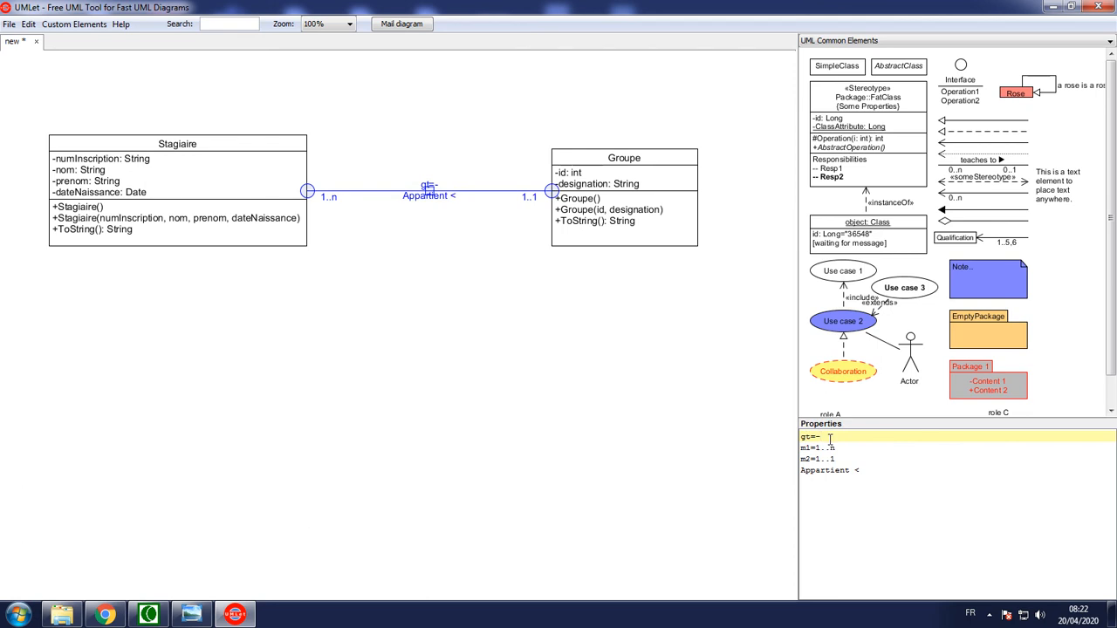
text(+)
click(512, 366)
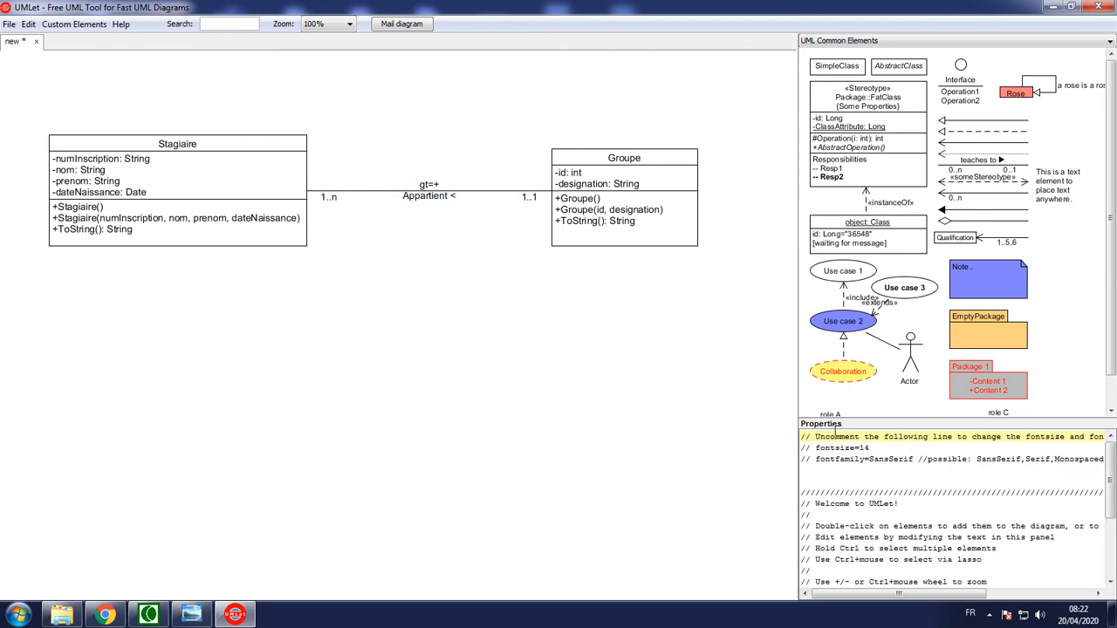
click(429, 187)
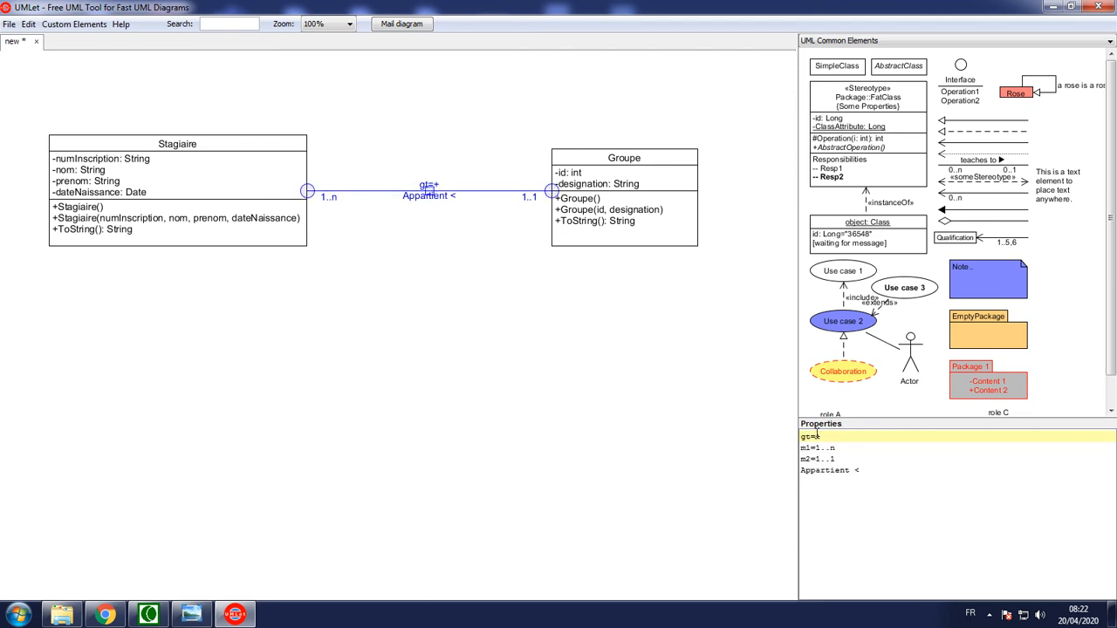
Restore the association's line type to lt=- and its label to Appartient >
key(BackSpace)
text(-)
key(Home)
key(Delete)
text(l)
key(BackSpace)
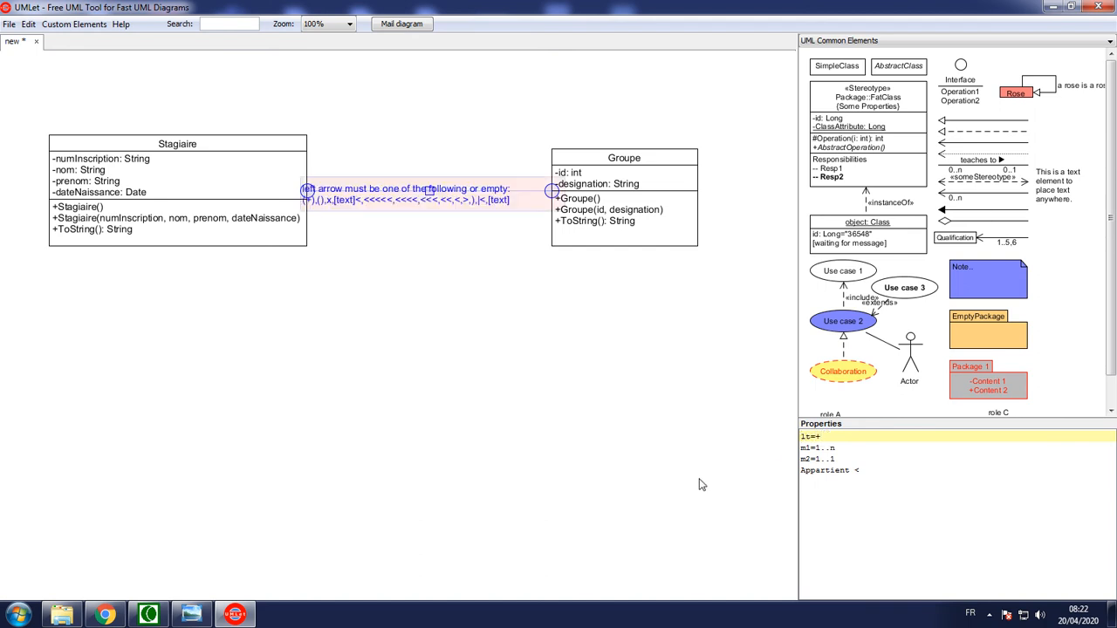
key(BackSpace)
text(-)
key(Down)
key(Down)
key(Down)
key(End)
key(BackSpace)
text(>)
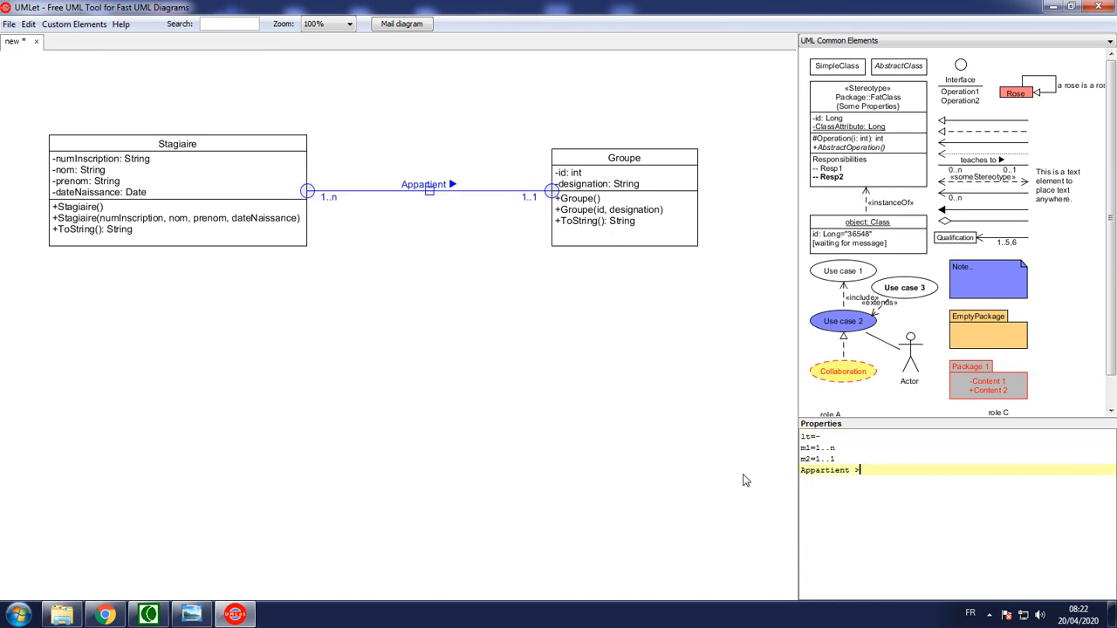
click(668, 440)
click(472, 188)
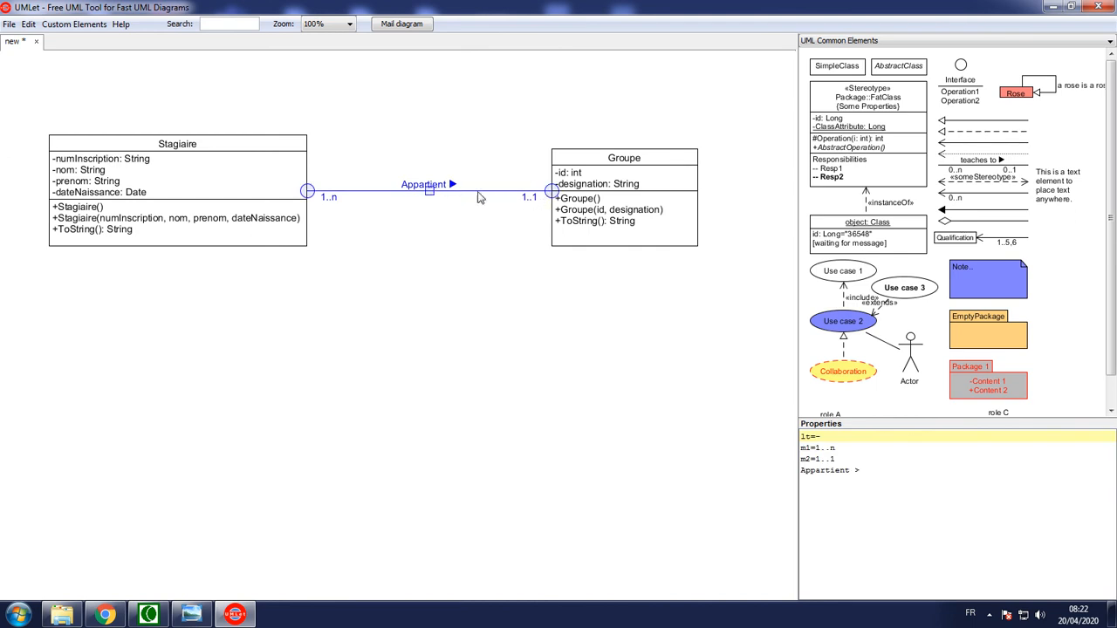
mouse_move(551, 193)
mouse_down()
mouse_move(543, 208)
mouse_move(389, 243)
mouse_move(327, 218)
mouse_move(531, 207)
mouse_move(547, 192)
mouse_up()
click(475, 253)
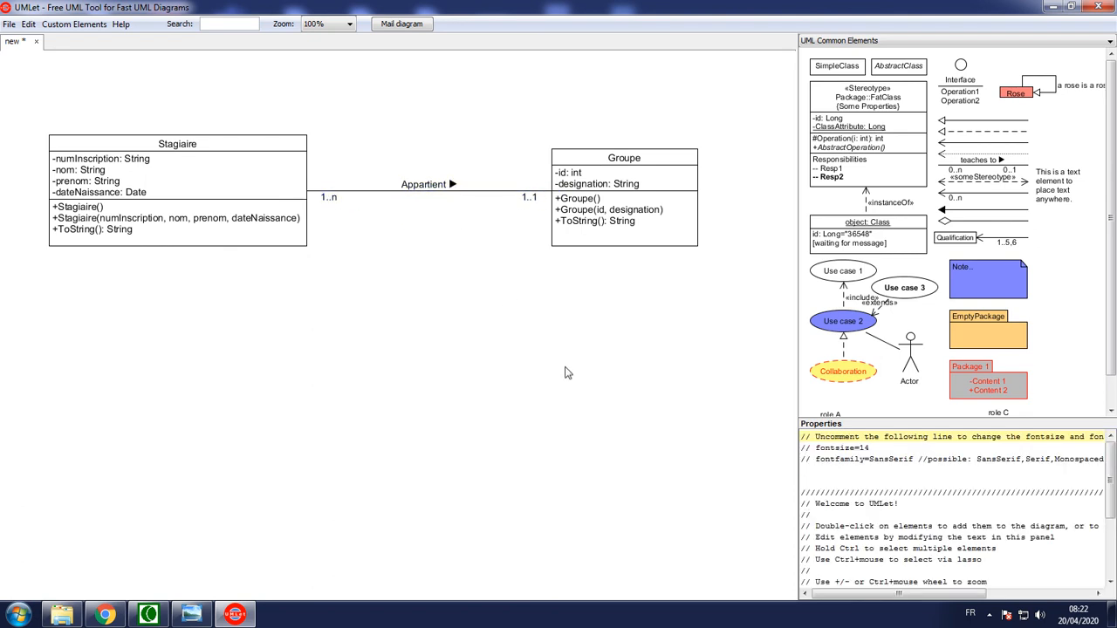
Save the class diagram as class1 in UMLet diagram format in the My Diagrams folder
key(ctrl+s)
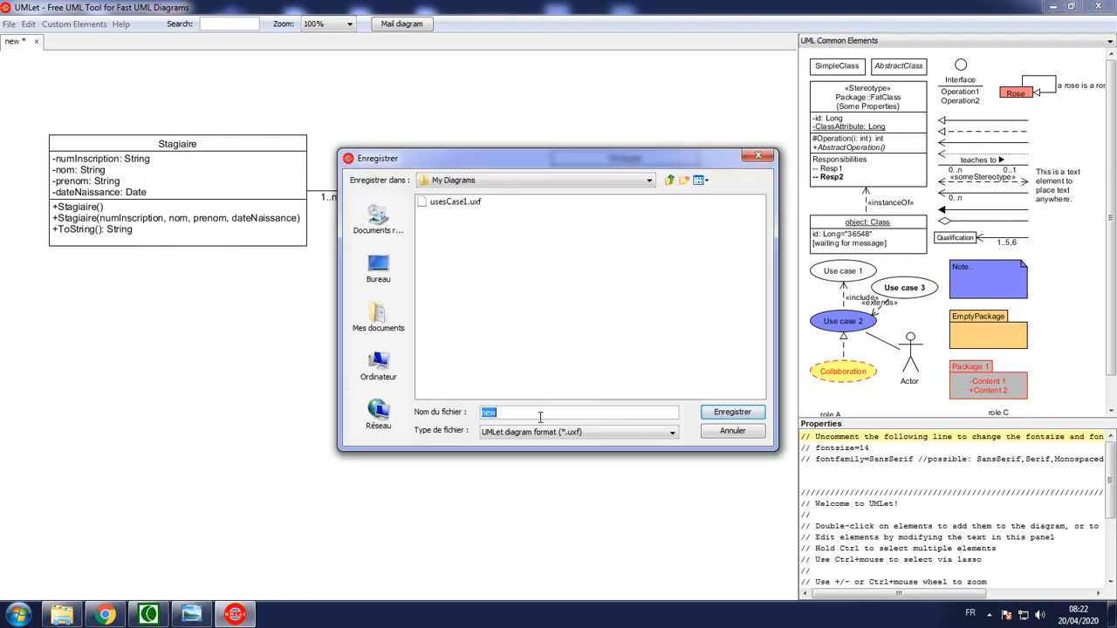
text(class1)
click(730, 411)
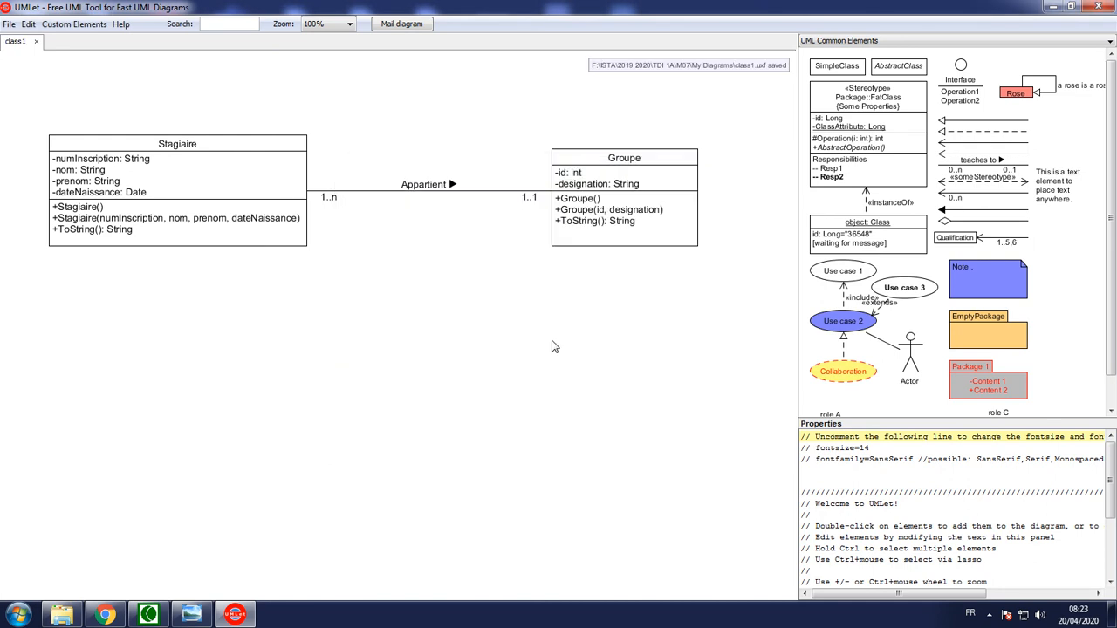
Export the class diagram as a PDF named class1 in the My Diagrams folder
click(9, 24)
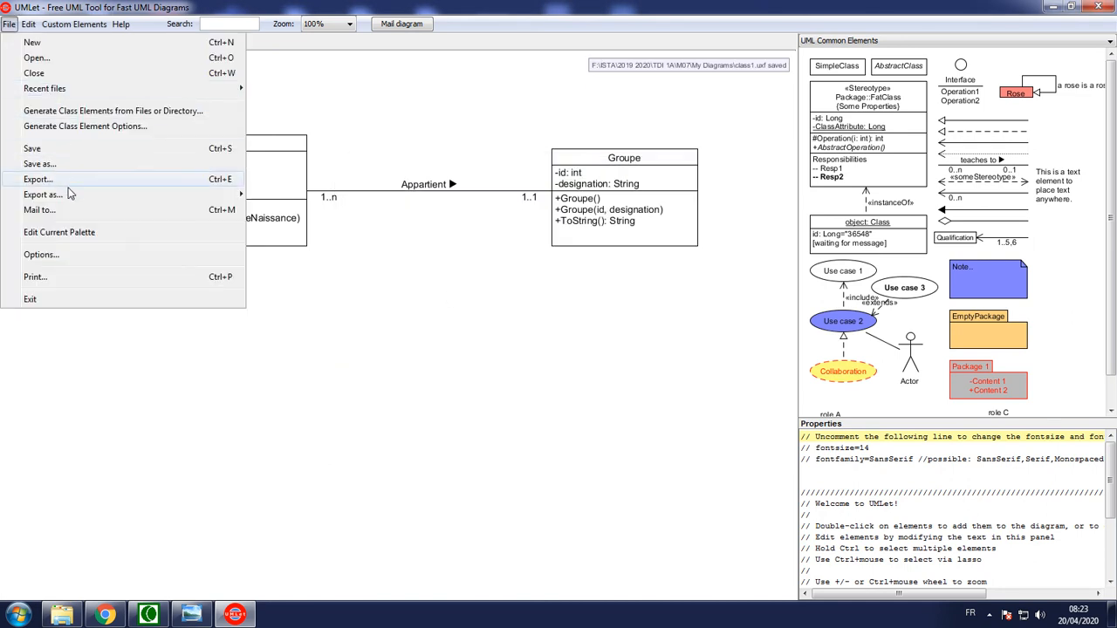
mouse_move(233, 199)
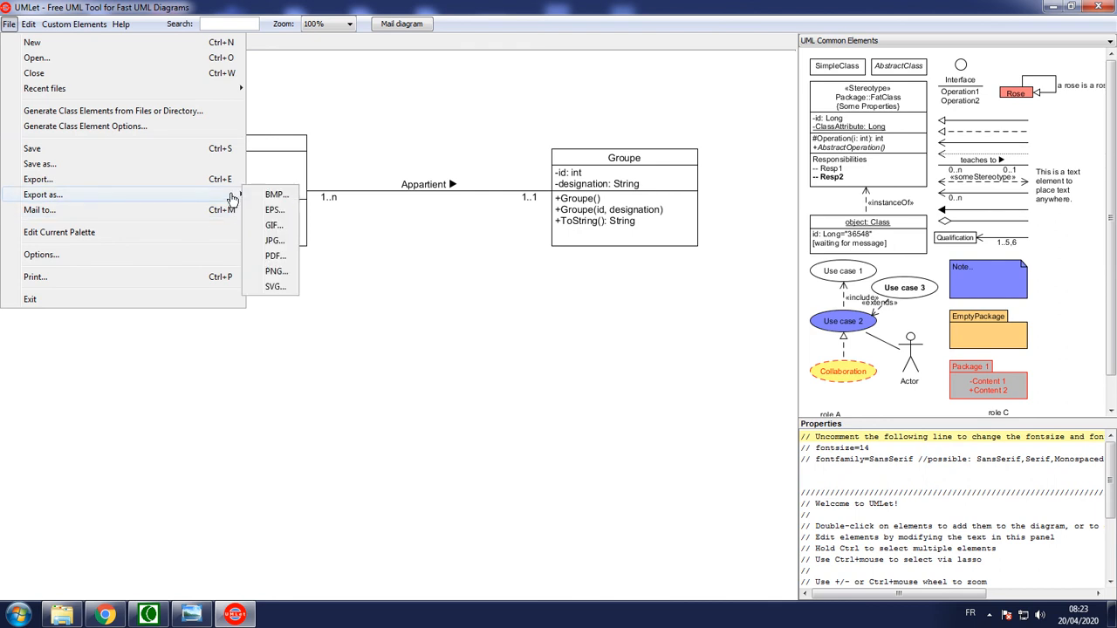
click(276, 255)
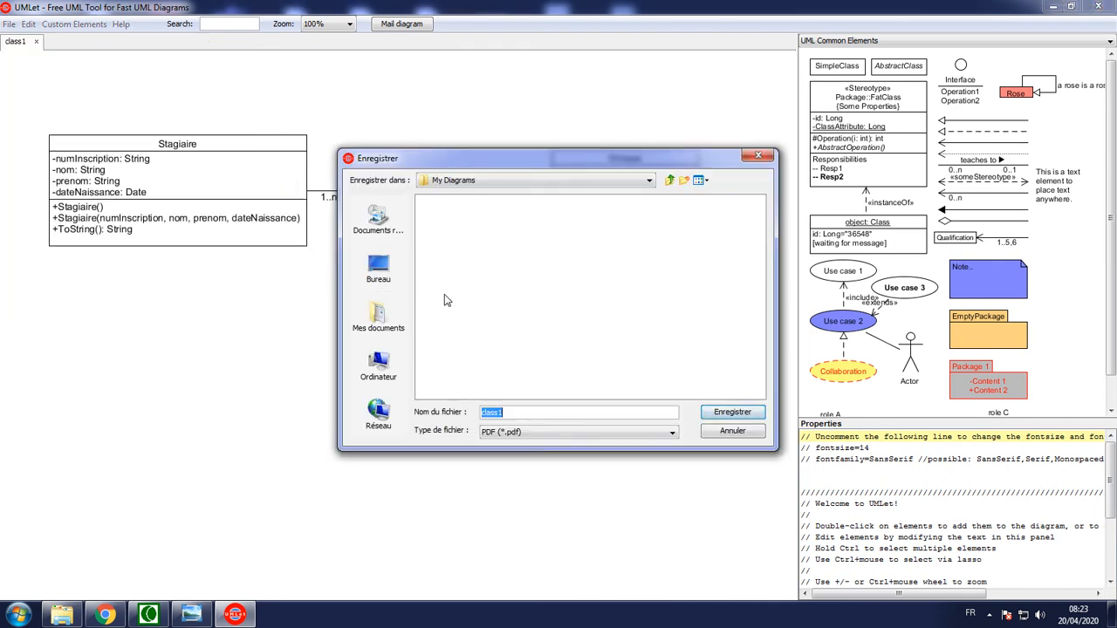
click(732, 412)
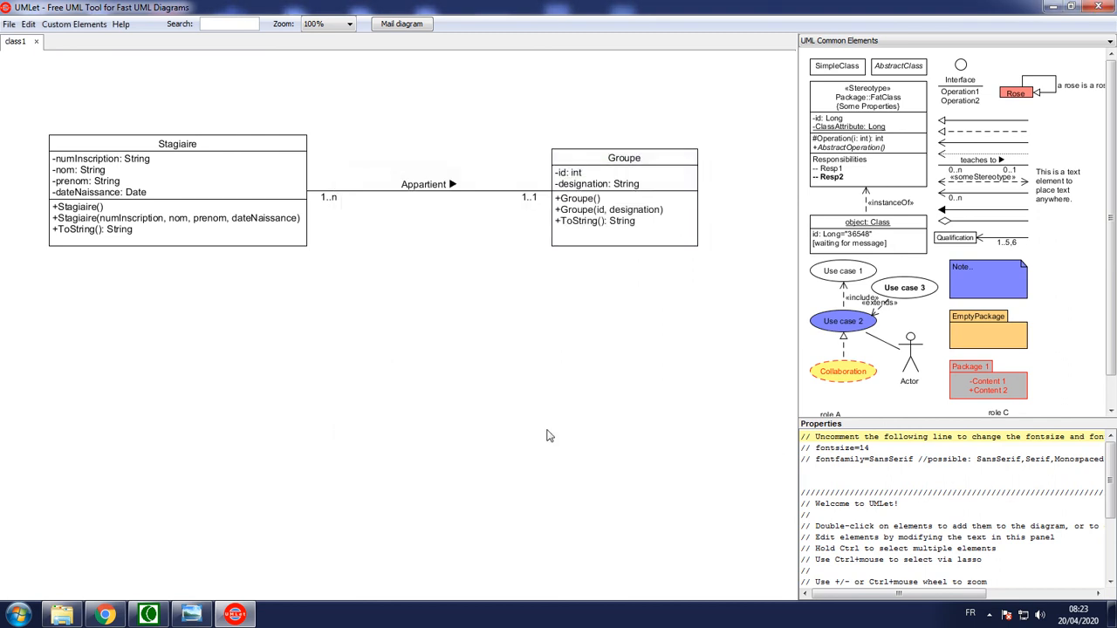
Switch to Windows Explorer, go to M07's My Diagrams folder, and open the exported class1 PDF in Adobe Acrobat Reader to check the diagram
click(61, 614)
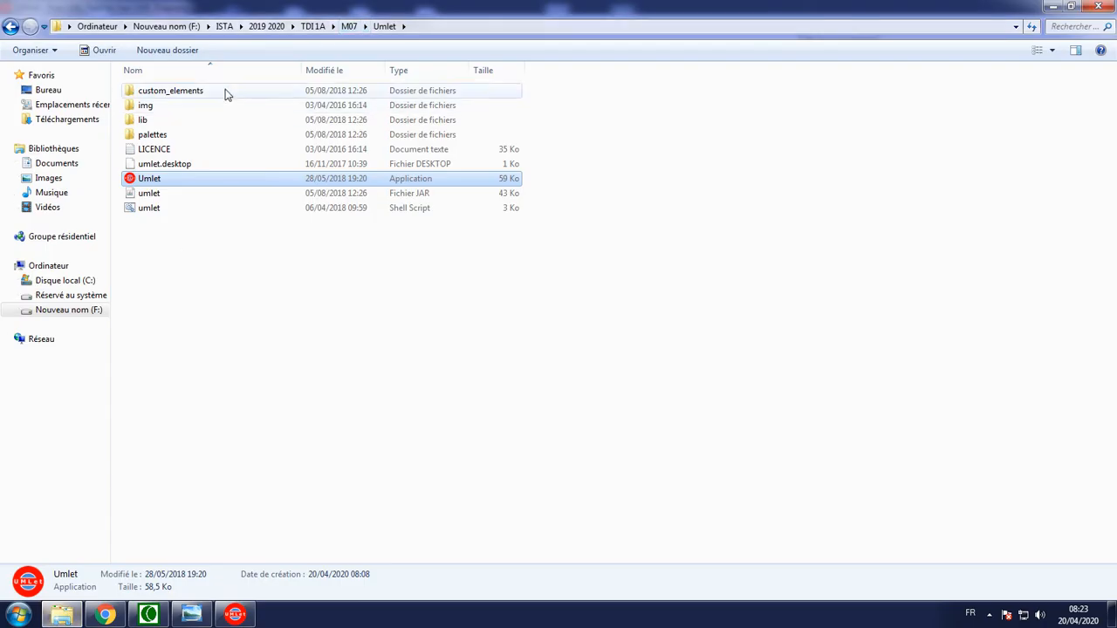
click(348, 26)
double_click(165, 91)
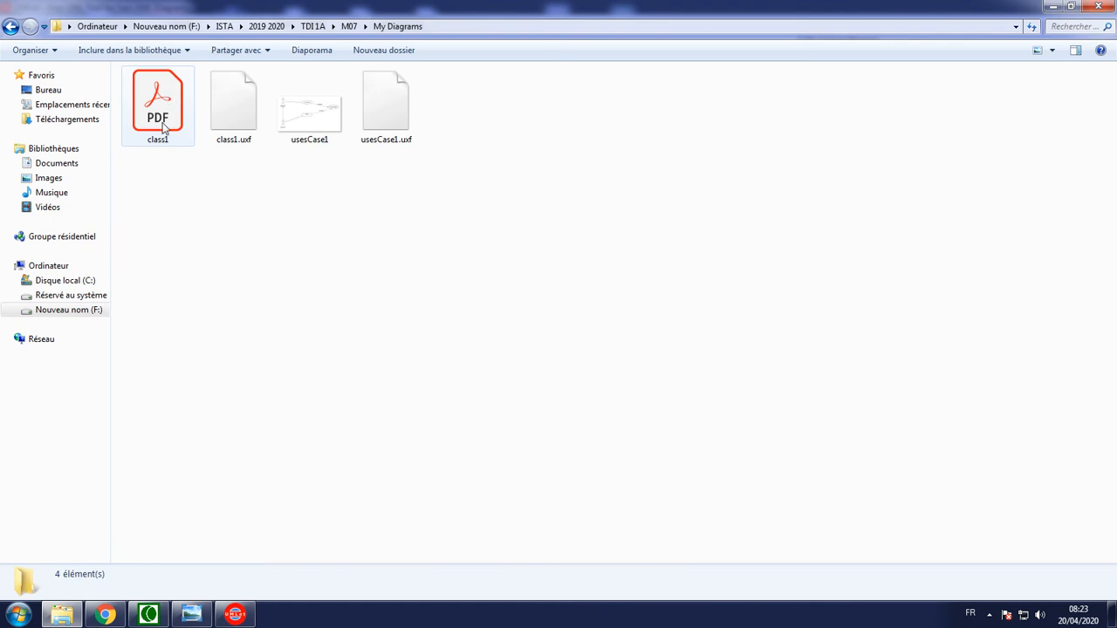
double_click(159, 121)
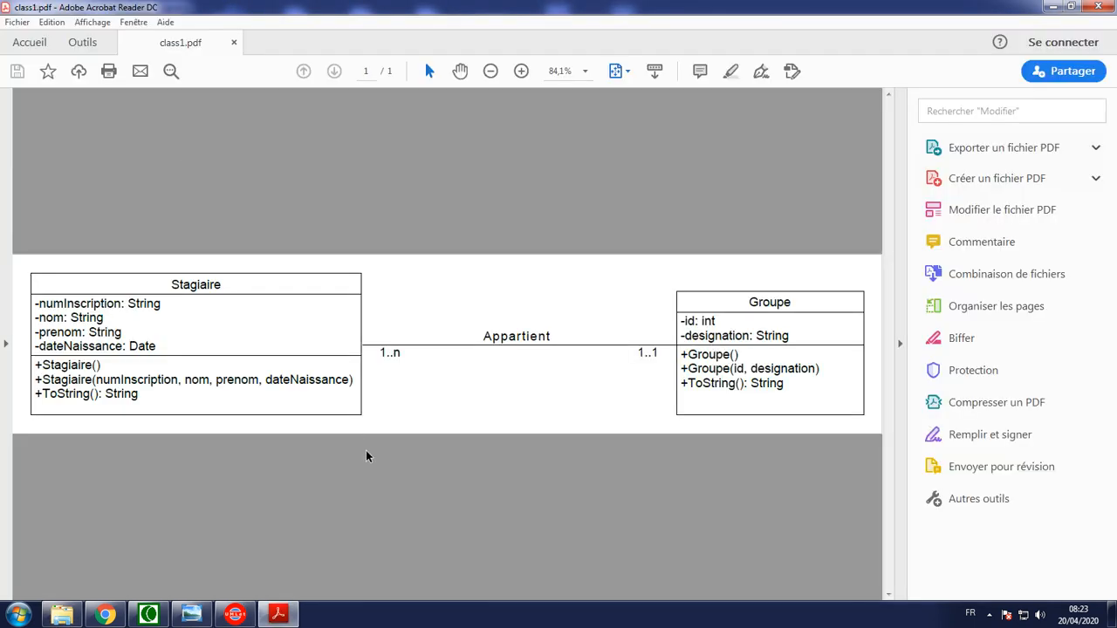
click(902, 344)
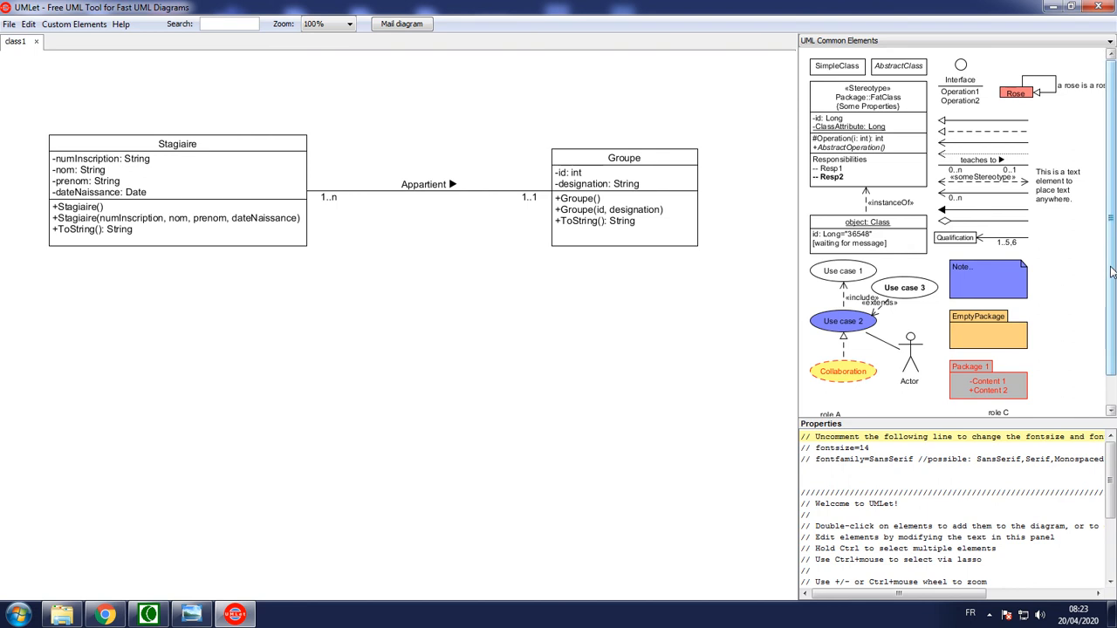
scroll(1111, 272, down, 3)
scroll(1111, 273, up, 3)
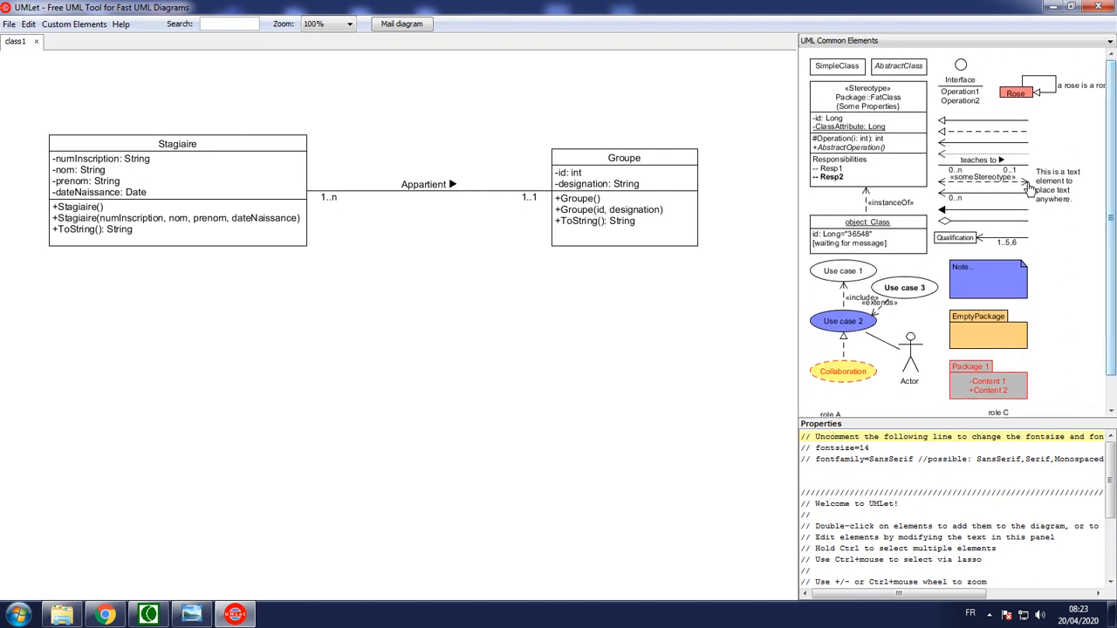